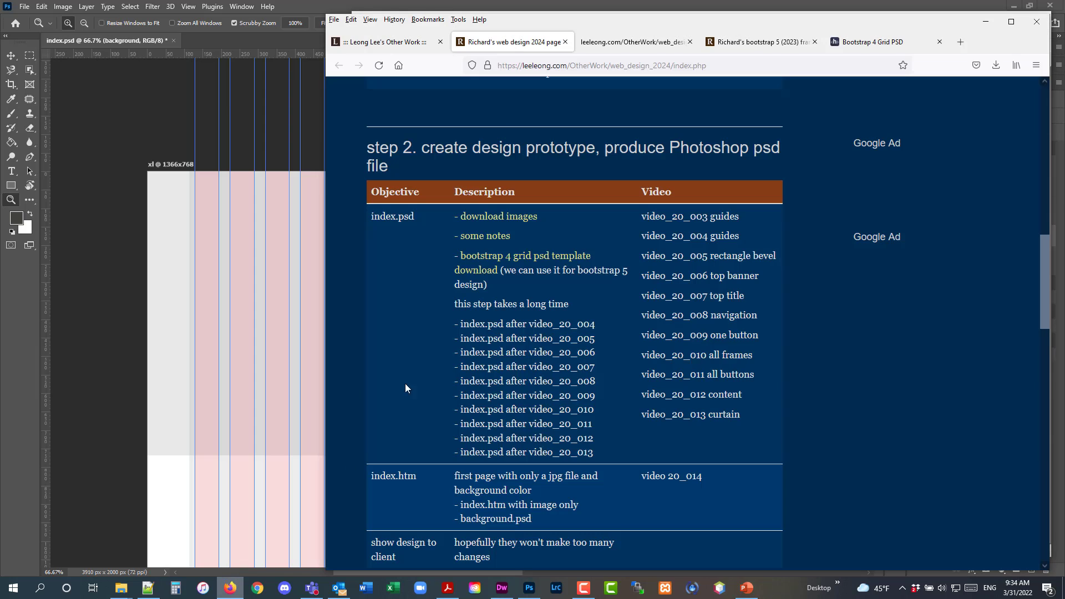
Switch to Photoshop and preview the xl artboard with and without its background layer, leaving that layer hidden.
{"action": "left_click", "coordinate": [134, 130]}
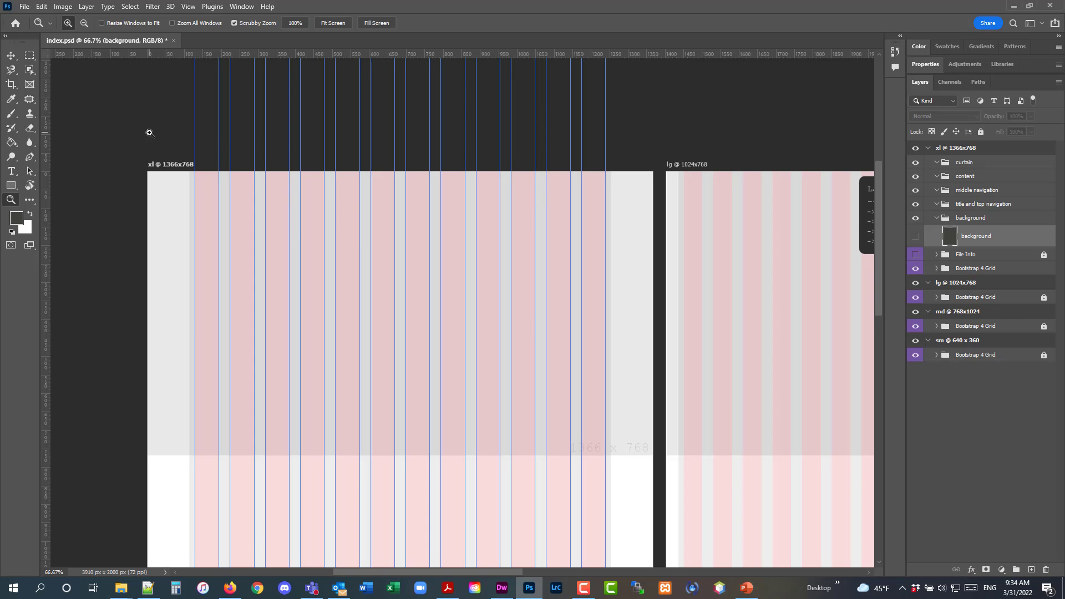
{"action": "left_click", "coordinate": [915, 236]}
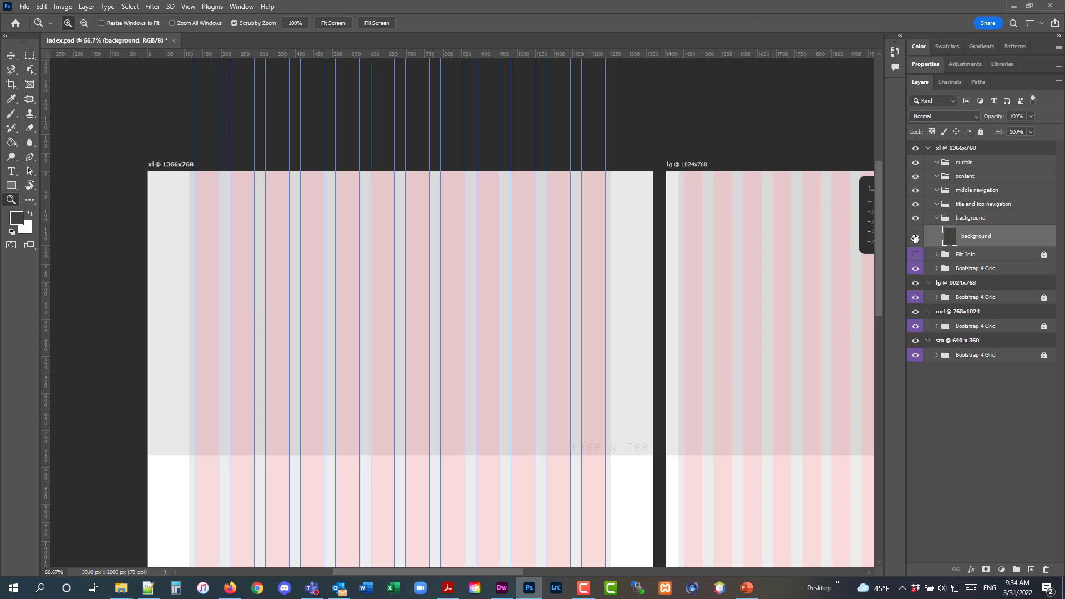
{"action": "left_click", "coordinate": [916, 236]}
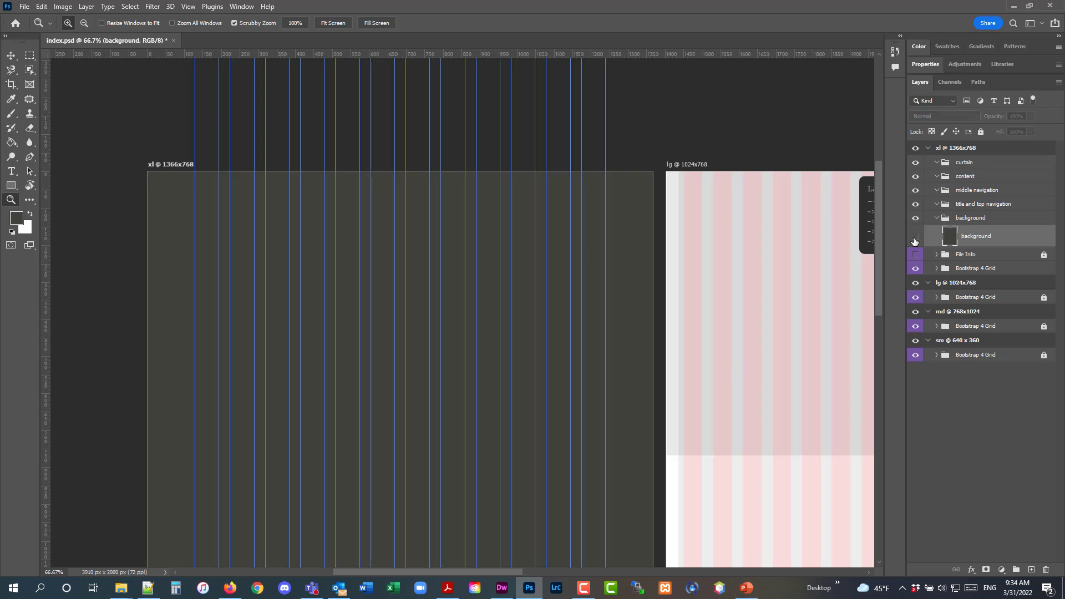
{"action": "left_click", "coordinate": [916, 236]}
{"action": "left_click", "coordinate": [915, 236]}
{"action": "left_click", "coordinate": [915, 240]}
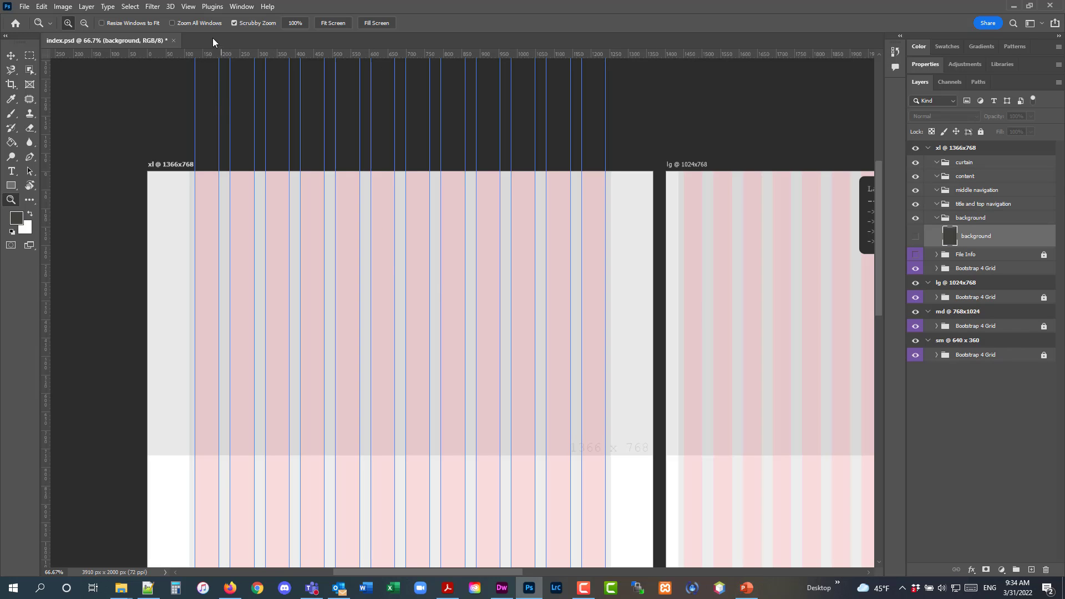
Open the Units & Rulers preferences and set the ruler units to Pixels.
{"action": "left_click", "coordinate": [189, 6]}
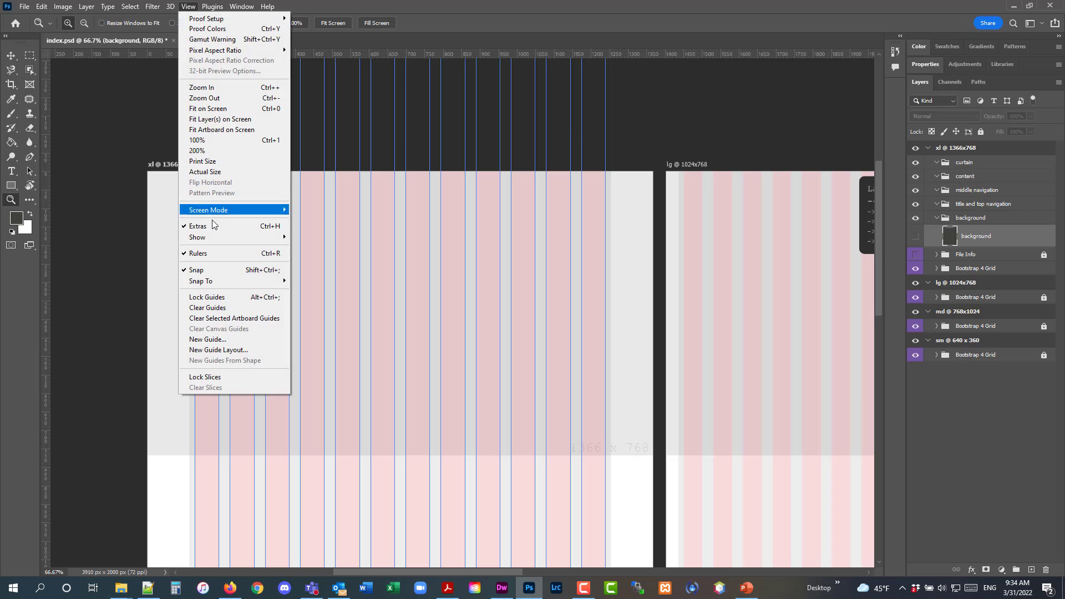
{"action": "mouse_move", "coordinate": [211, 240]}
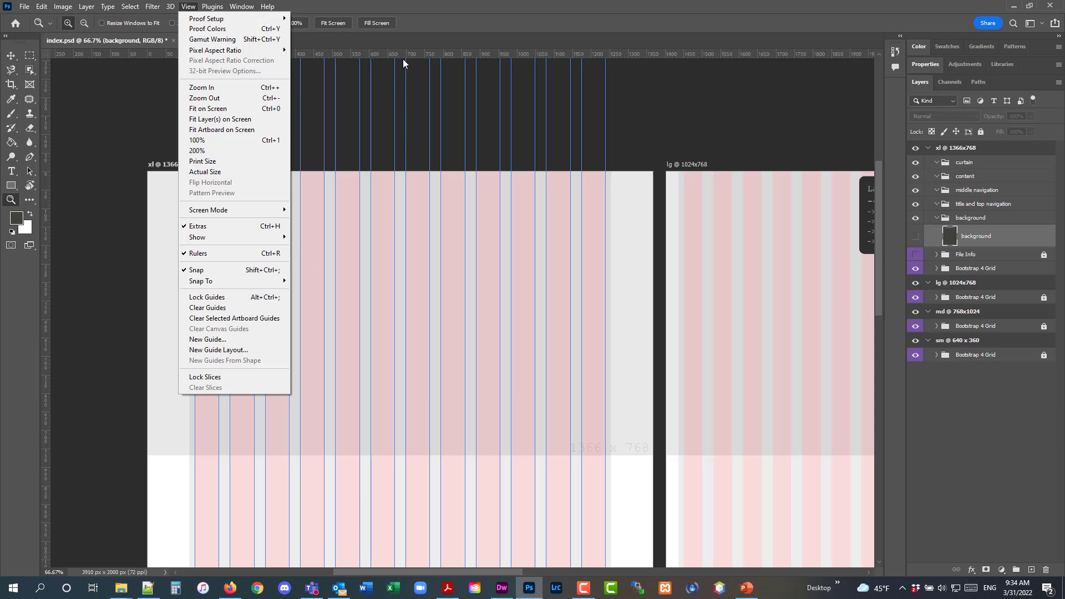
{"action": "mouse_move", "coordinate": [51, 10]}
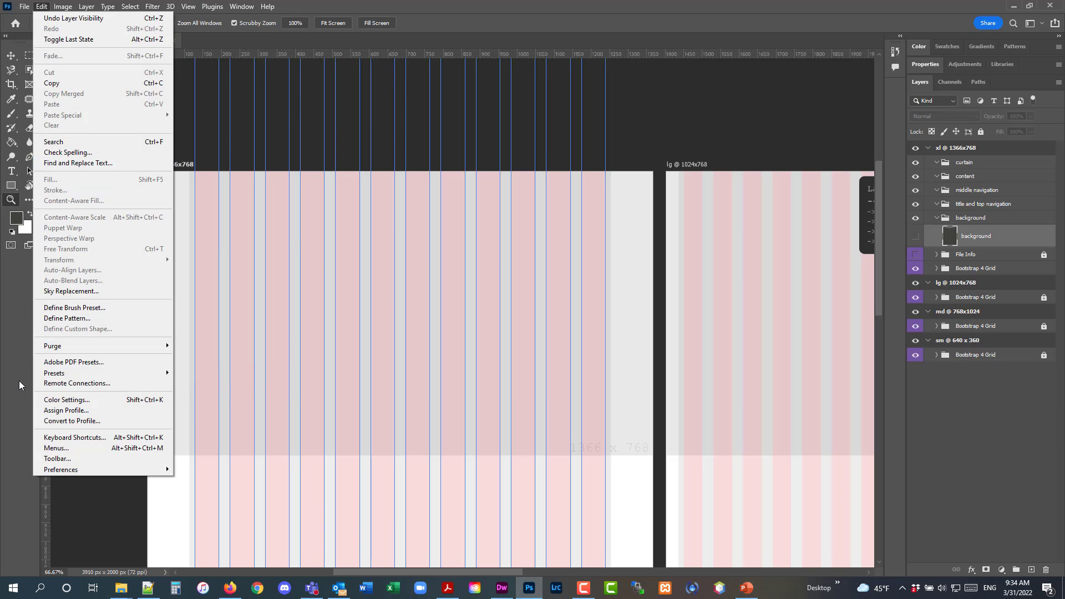
{"action": "mouse_move", "coordinate": [94, 470]}
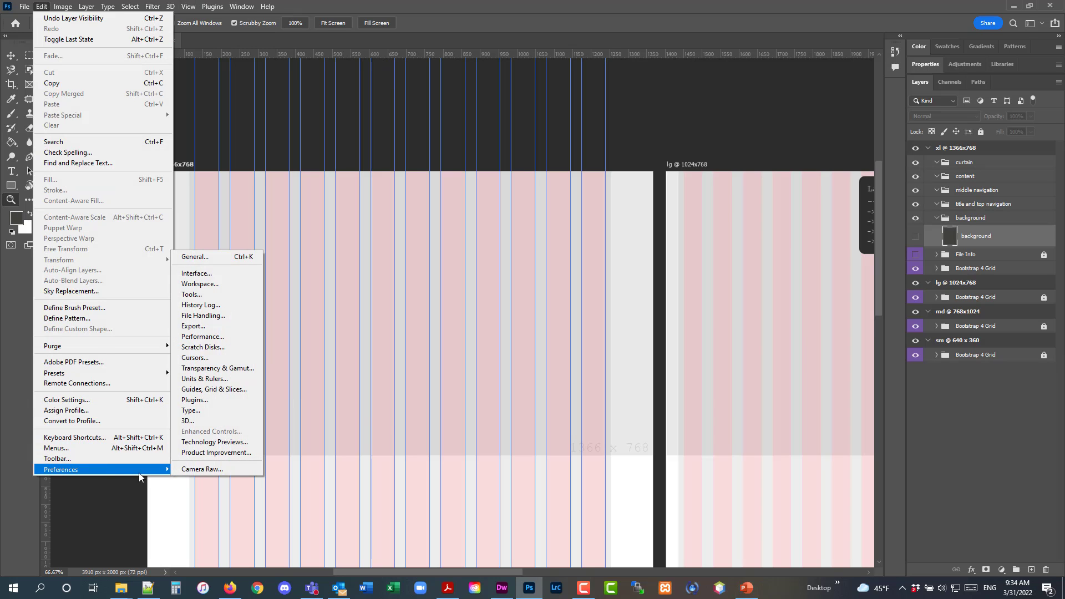
{"action": "left_click", "coordinate": [218, 379]}
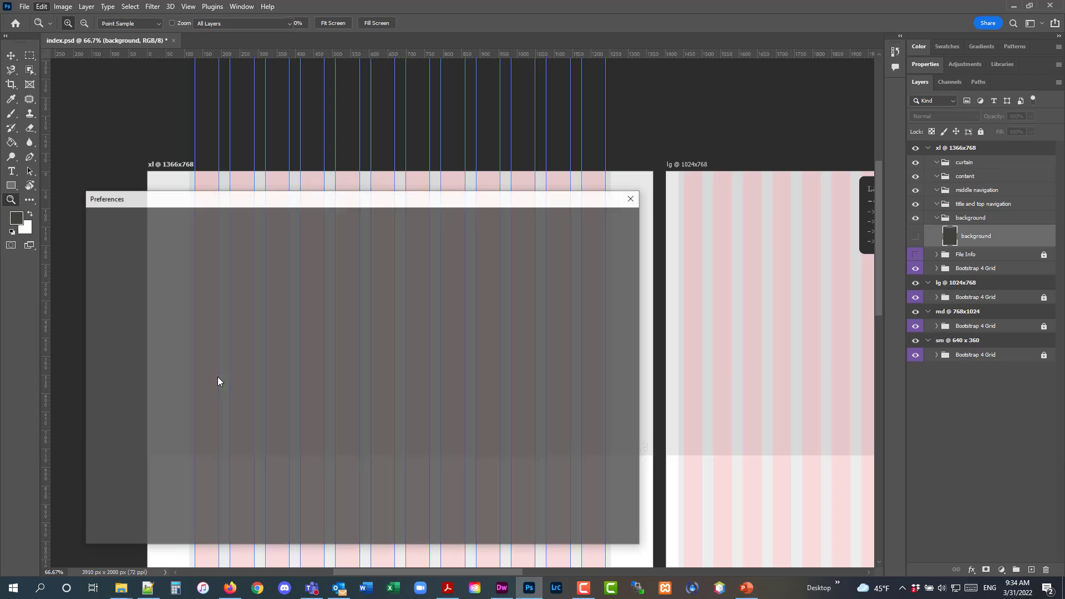
{"action": "left_click", "coordinate": [239, 233]}
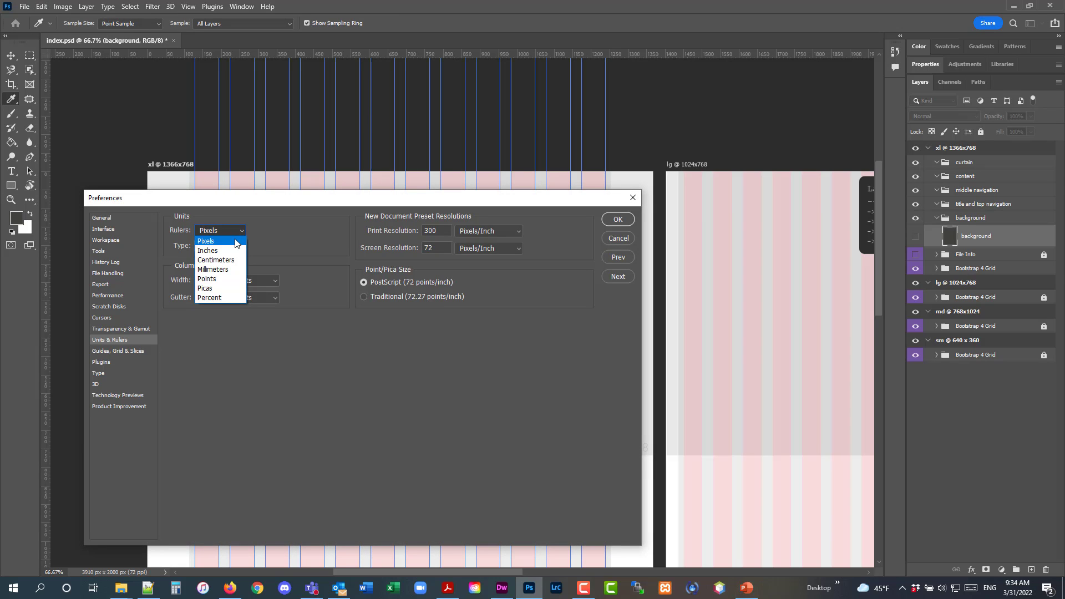
{"action": "left_click", "coordinate": [239, 239]}
Set the type units to Points, keep the ruler units on Pixels, and apply the preferences.
{"action": "left_click", "coordinate": [242, 246]}
{"action": "left_click", "coordinate": [240, 257]}
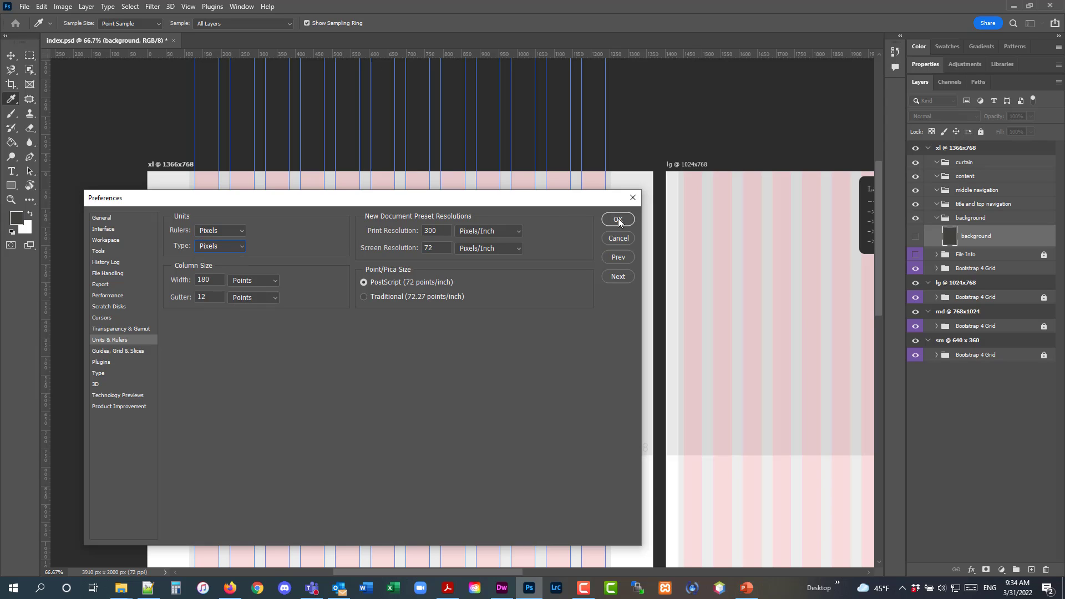
{"action": "left_click", "coordinate": [238, 248]}
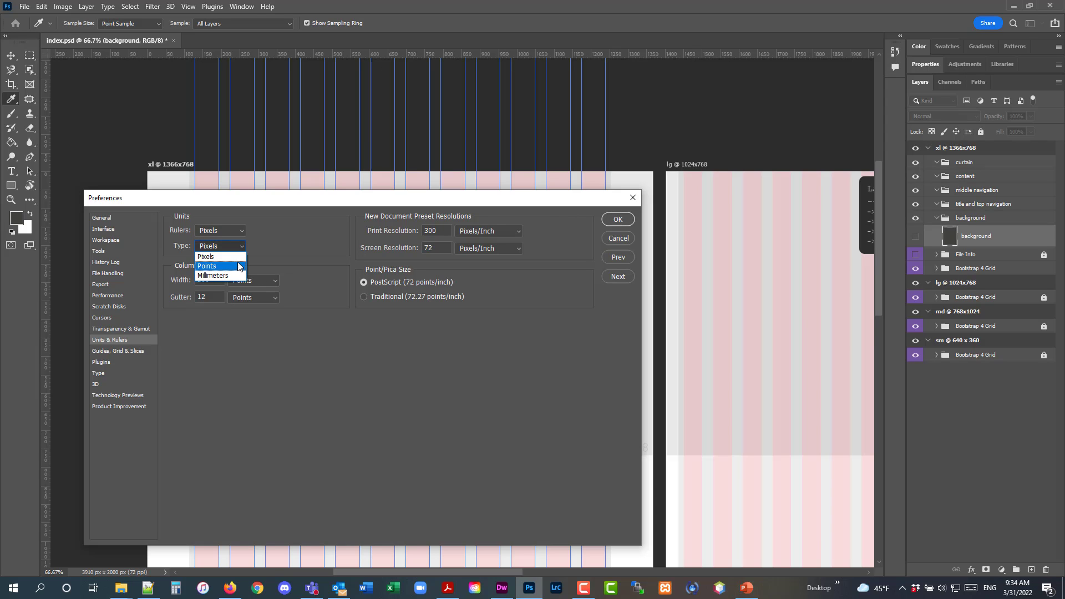
{"action": "left_click", "coordinate": [238, 263]}
{"action": "left_click", "coordinate": [240, 233]}
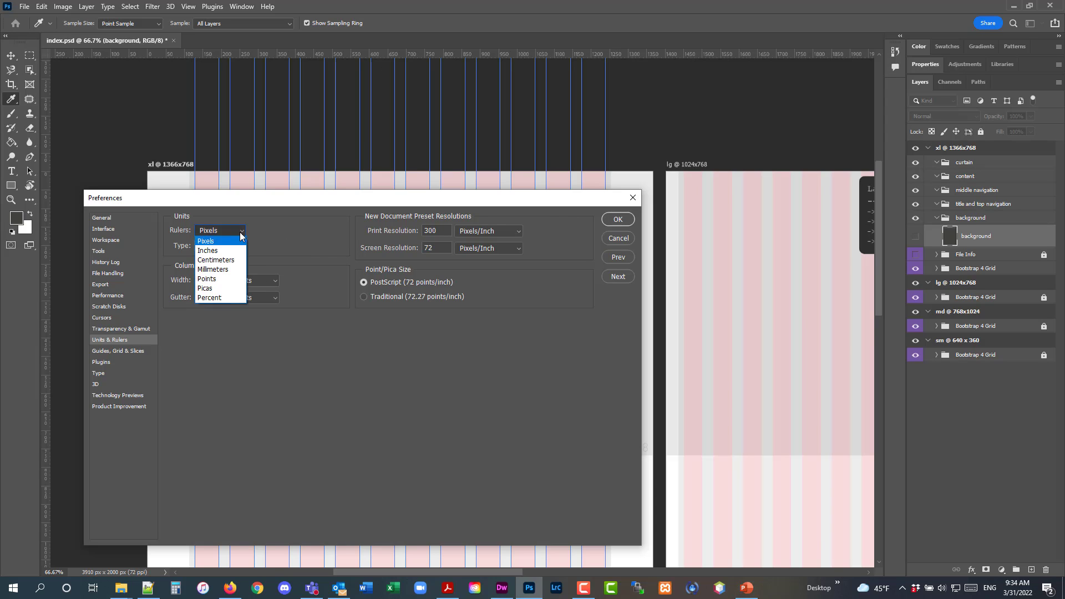
{"action": "left_click", "coordinate": [237, 244]}
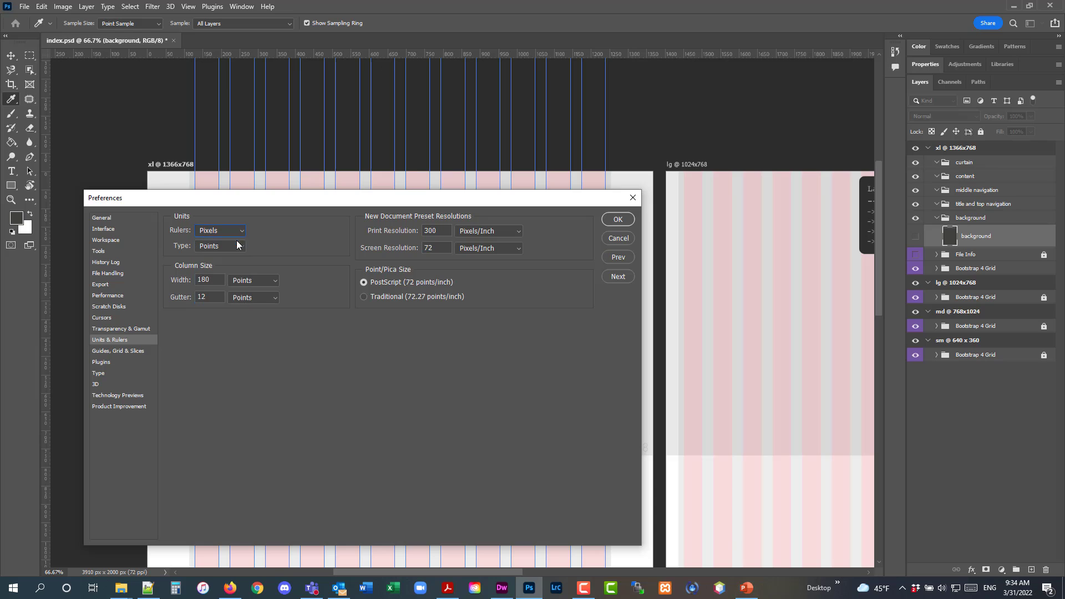
{"action": "left_click", "coordinate": [616, 219]}
{"action": "key", "text": "z"}
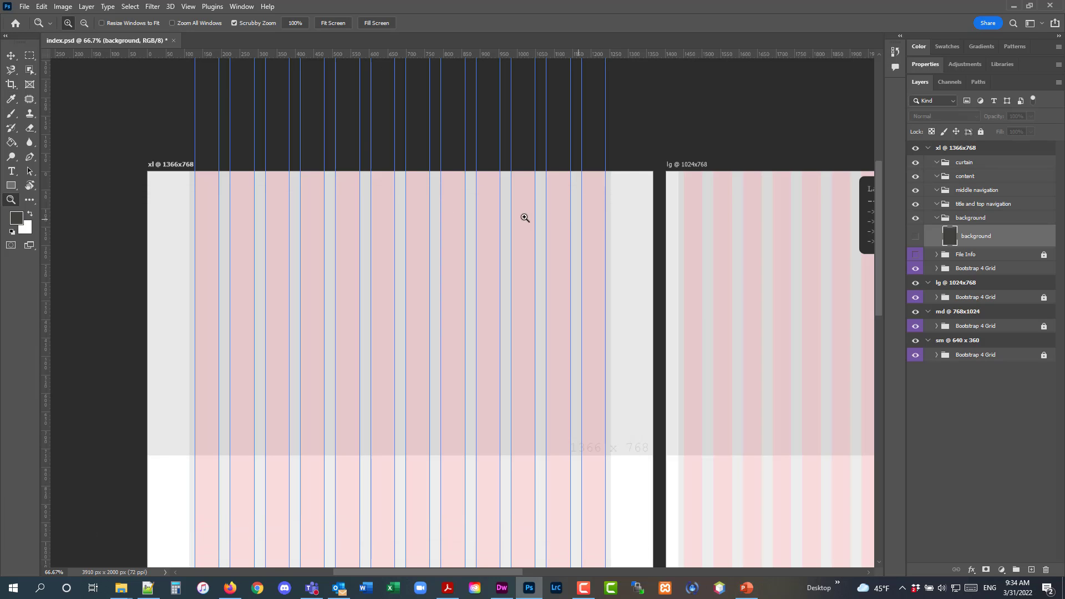
Examine the outer edges of the xl artboard's column grid against the ruler and the existing guides.
{"action": "left_click", "coordinate": [149, 182]}
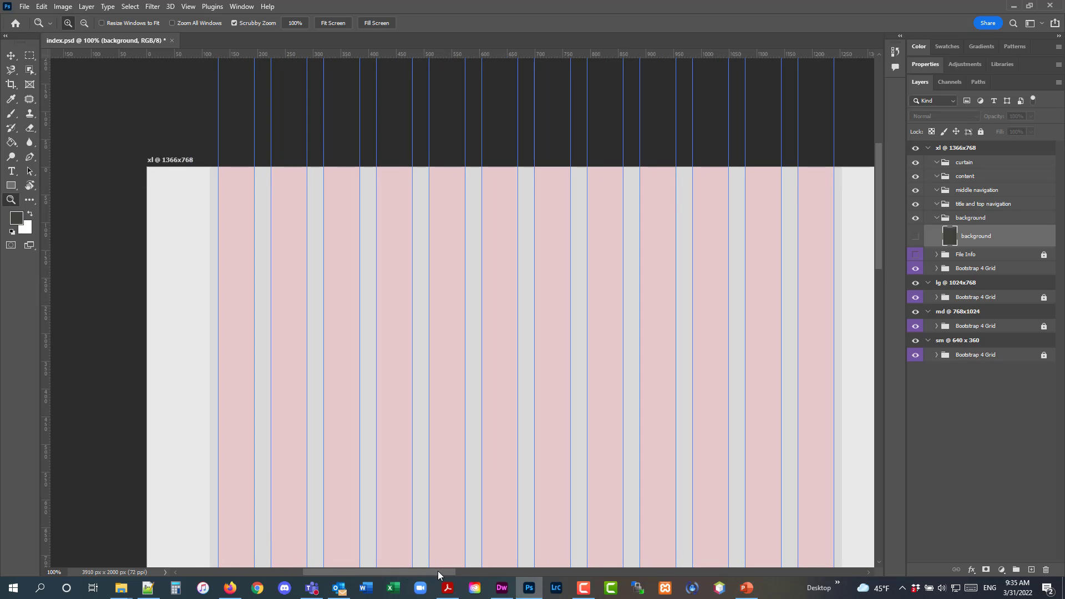
{"action": "left_click_drag", "start_coordinate": [437, 571], "coordinate": [455, 570]}
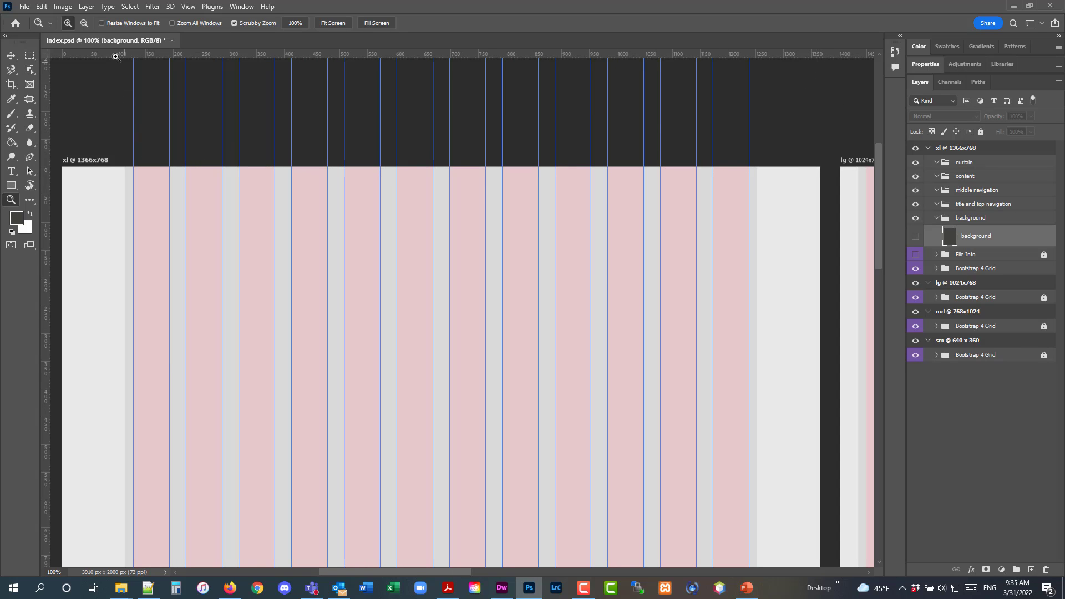
{"action": "left_click_drag", "start_coordinate": [122, 173], "coordinate": [116, 161]}
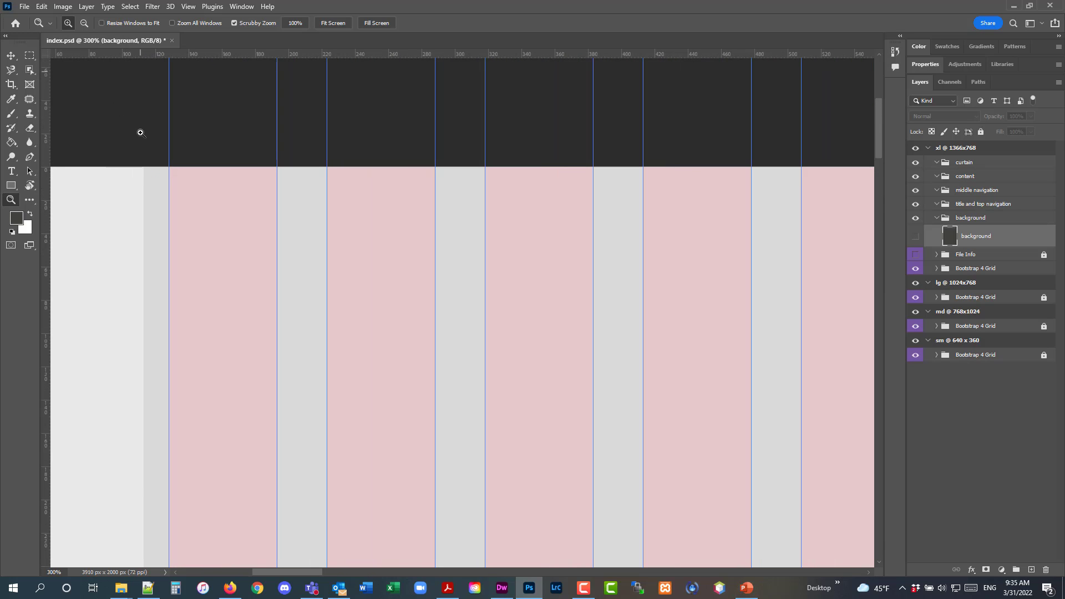
{"action": "left_click_drag", "start_coordinate": [298, 574], "coordinate": [413, 588]}
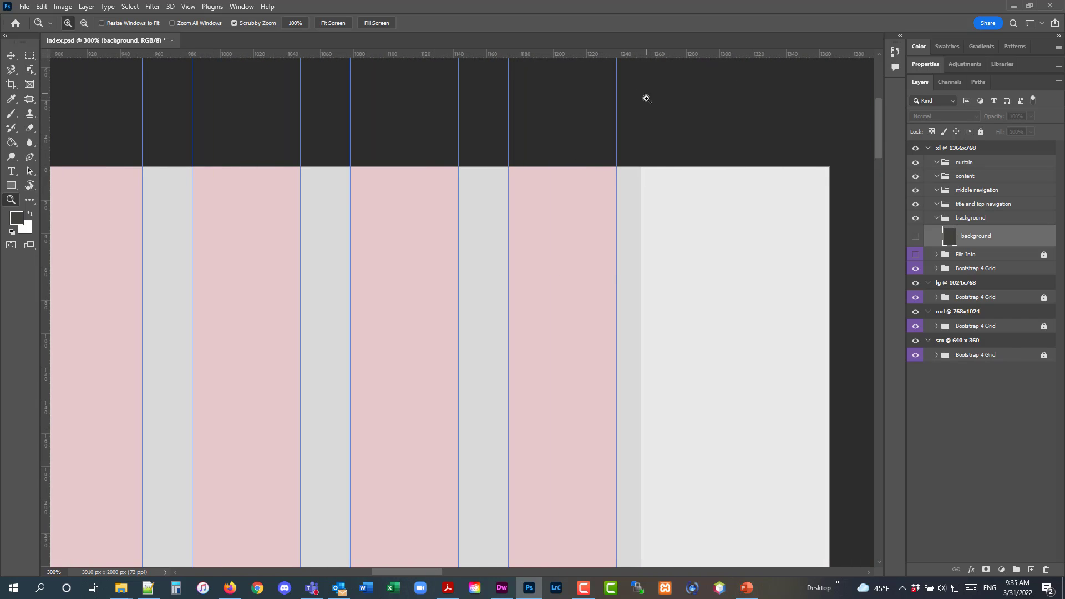
{"action": "mouse_move", "coordinate": [404, 573]}
{"action": "left_mouse_down"}
{"action": "mouse_move", "coordinate": [276, 580]}
{"action": "mouse_move", "coordinate": [396, 587]}
{"action": "left_mouse_up"}
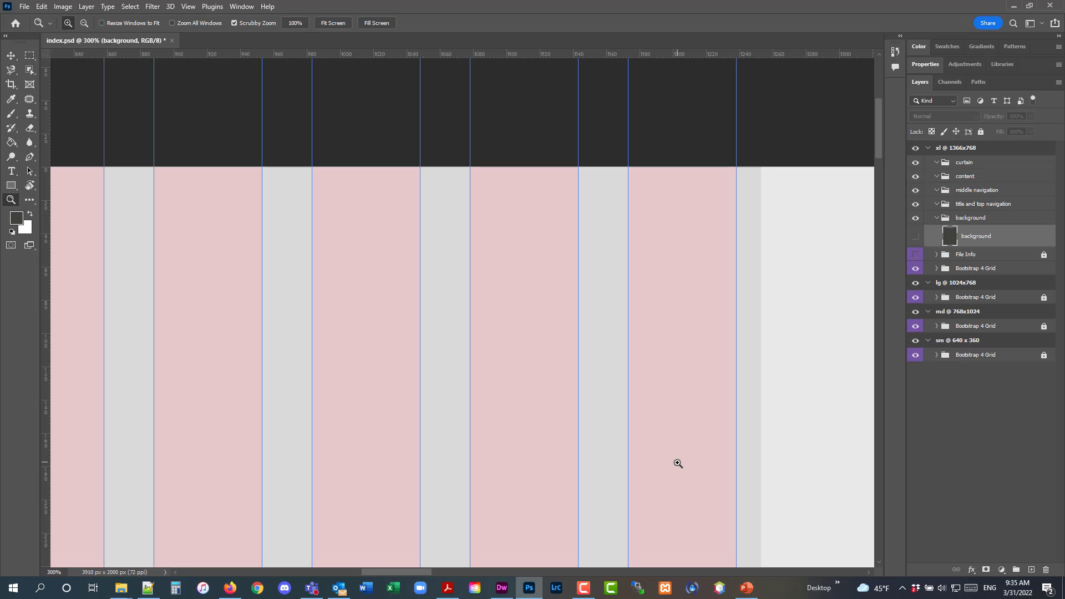
{"action": "left_click", "coordinate": [508, 306], "text": "alt"}
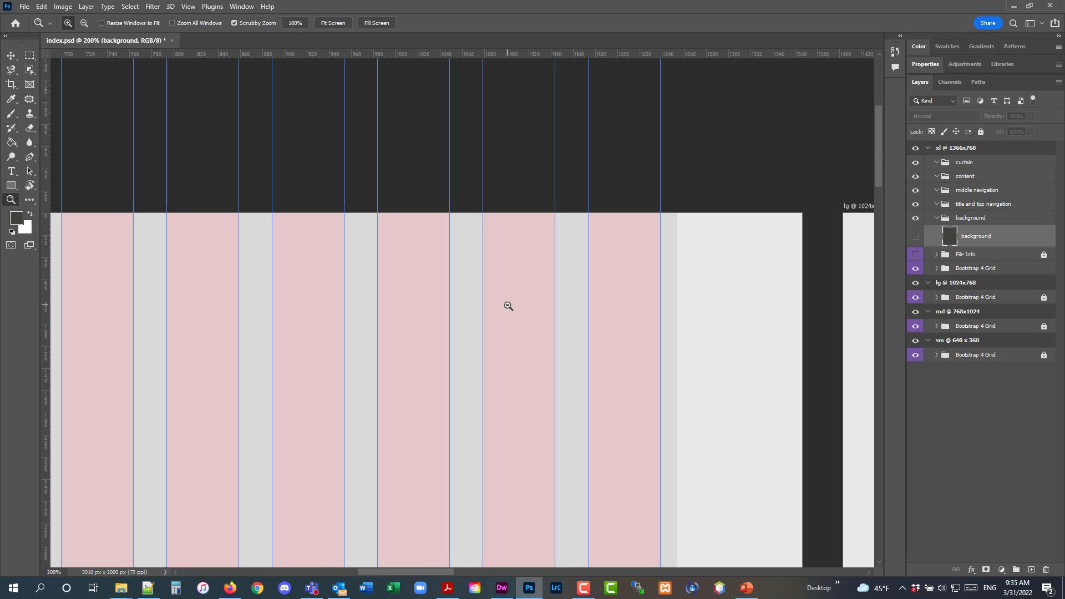
{"action": "left_click", "coordinate": [452, 267], "text": "alt"}
{"action": "left_click_drag", "start_coordinate": [470, 571], "coordinate": [441, 580]}
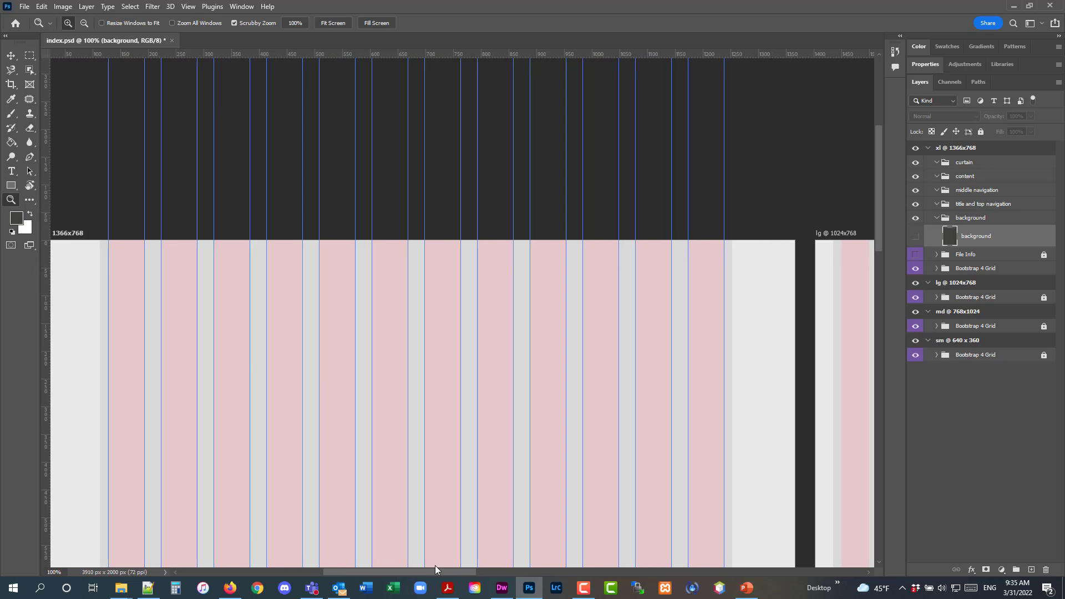
{"action": "left_click", "coordinate": [154, 230], "text": "alt"}
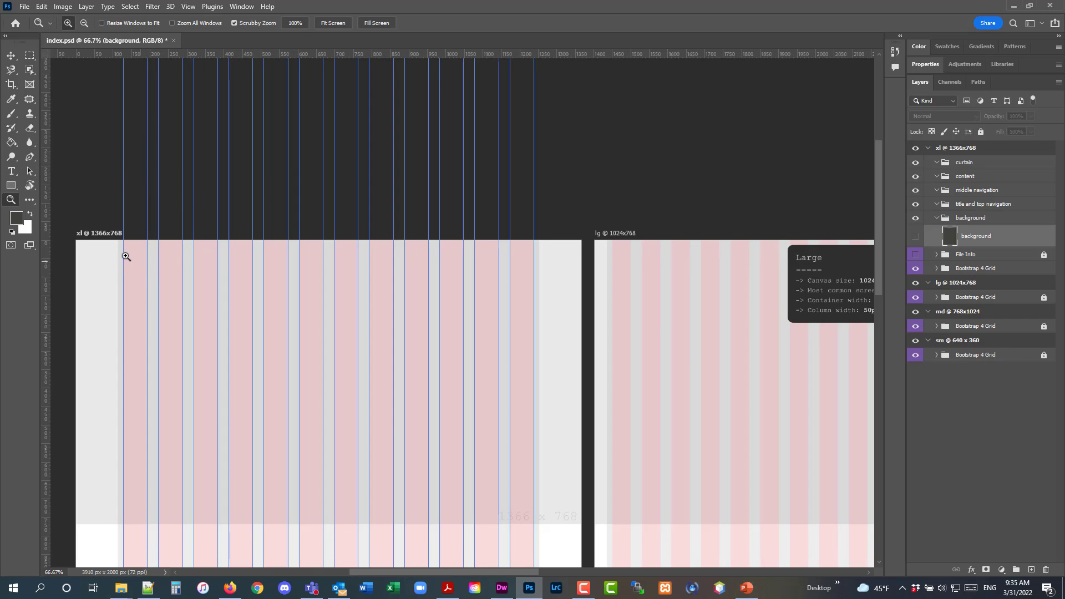
{"action": "left_click", "coordinate": [123, 254]}
{"action": "left_click", "coordinate": [95, 238]}
{"action": "left_click", "coordinate": [95, 238]}
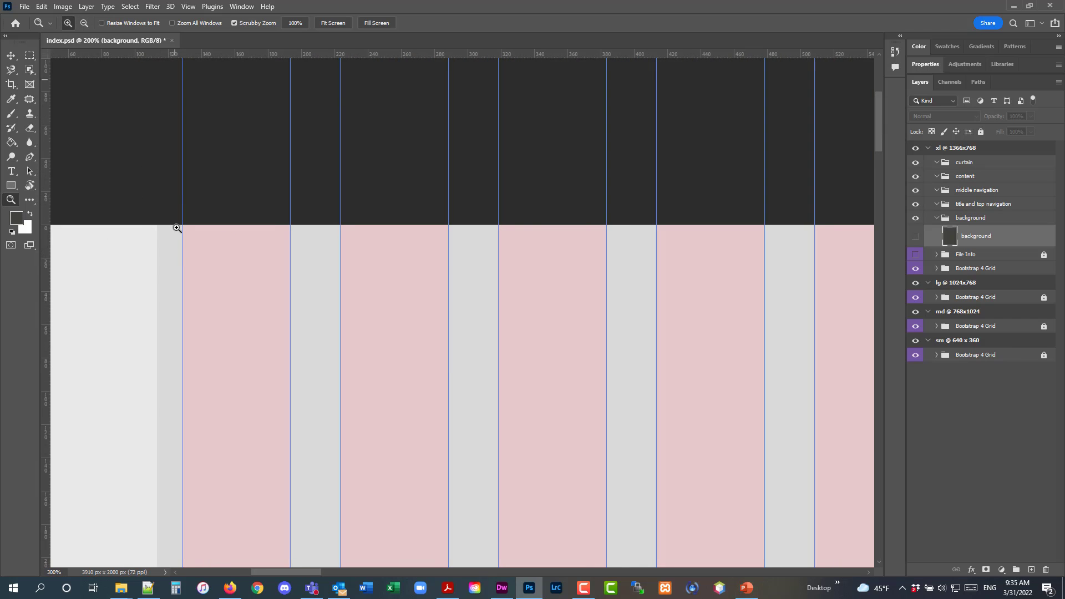
{"action": "left_click_drag", "start_coordinate": [176, 228], "coordinate": [176, 228]}
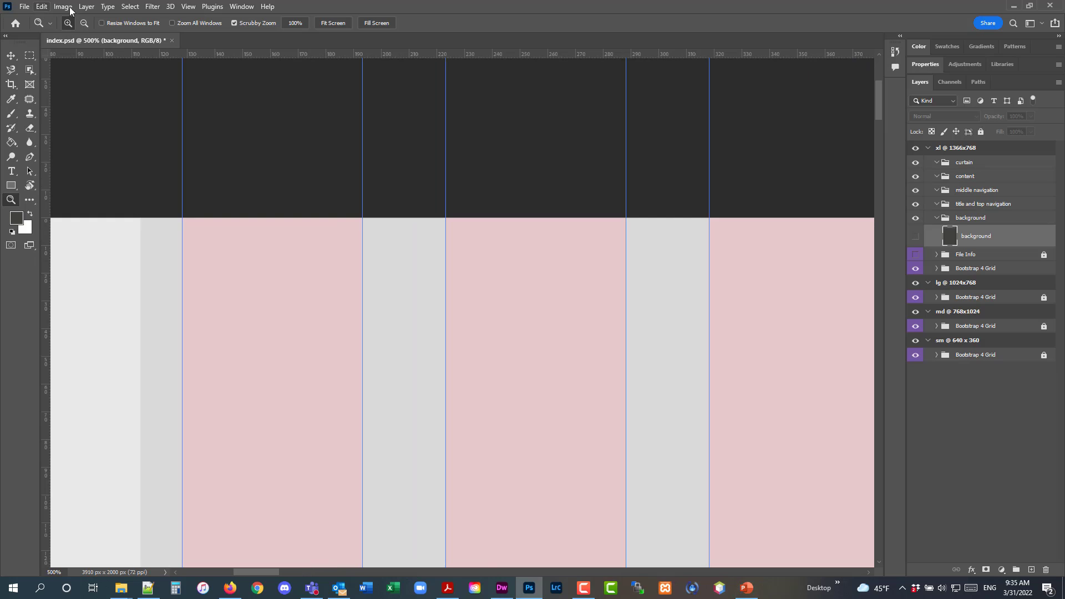
Review the Guides, Grid & Slices preferences for guide colors and grid spacing, keeping the current settings.
{"action": "left_click", "coordinate": [42, 6]}
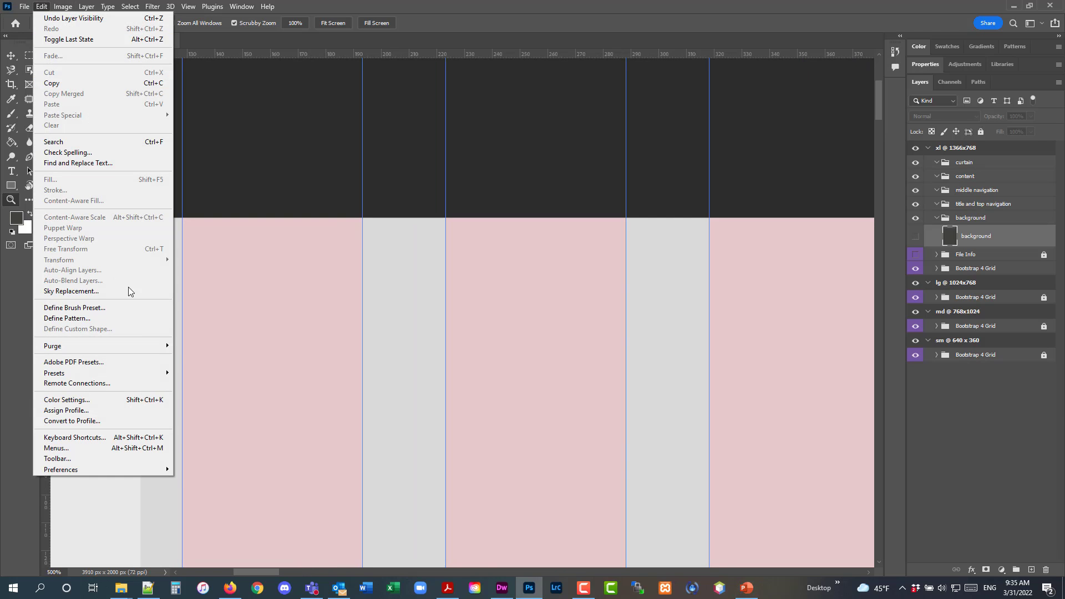
{"action": "mouse_move", "coordinate": [150, 469]}
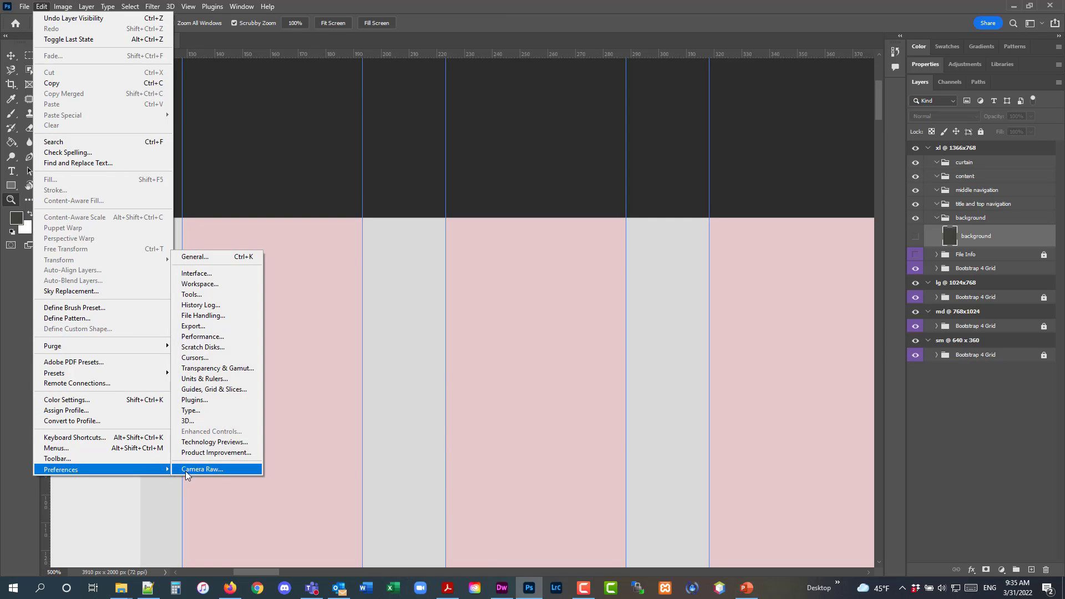
{"action": "left_click", "coordinate": [221, 390]}
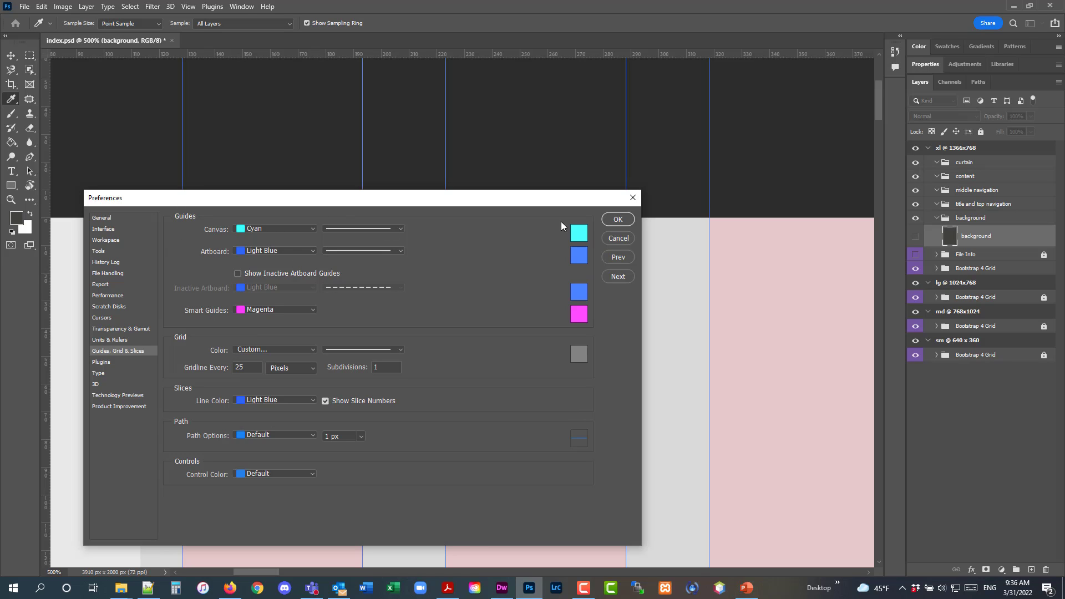
{"action": "left_click", "coordinate": [624, 222]}
{"action": "key", "text": "z"}
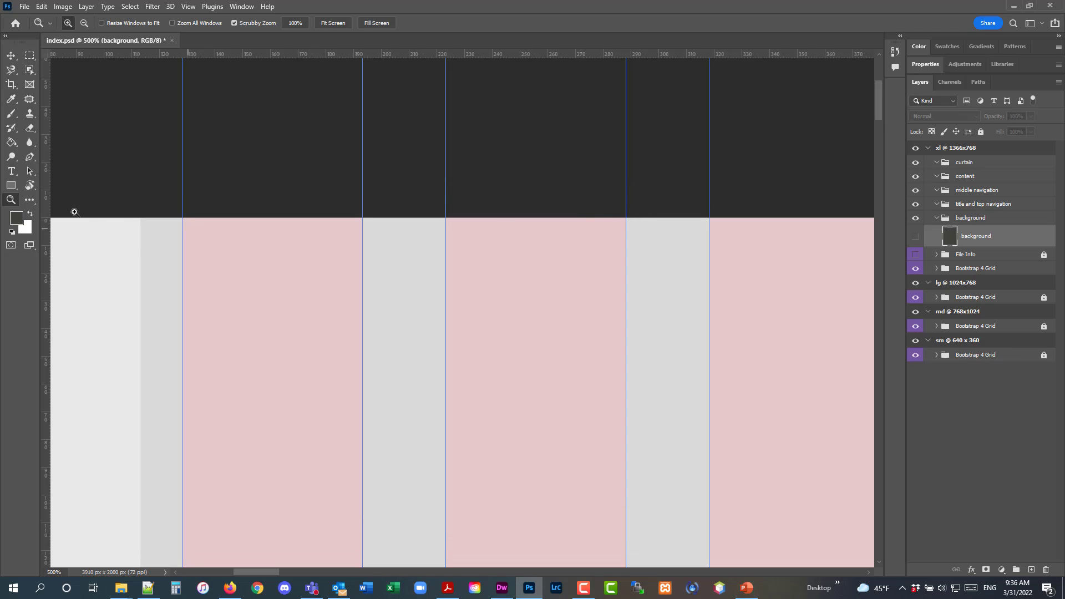
Add a vertical guide at about 113 px, along the left outer edge of the xl artboard's grid container.
{"action": "left_click", "coordinate": [144, 269]}
{"action": "left_click", "coordinate": [143, 268]}
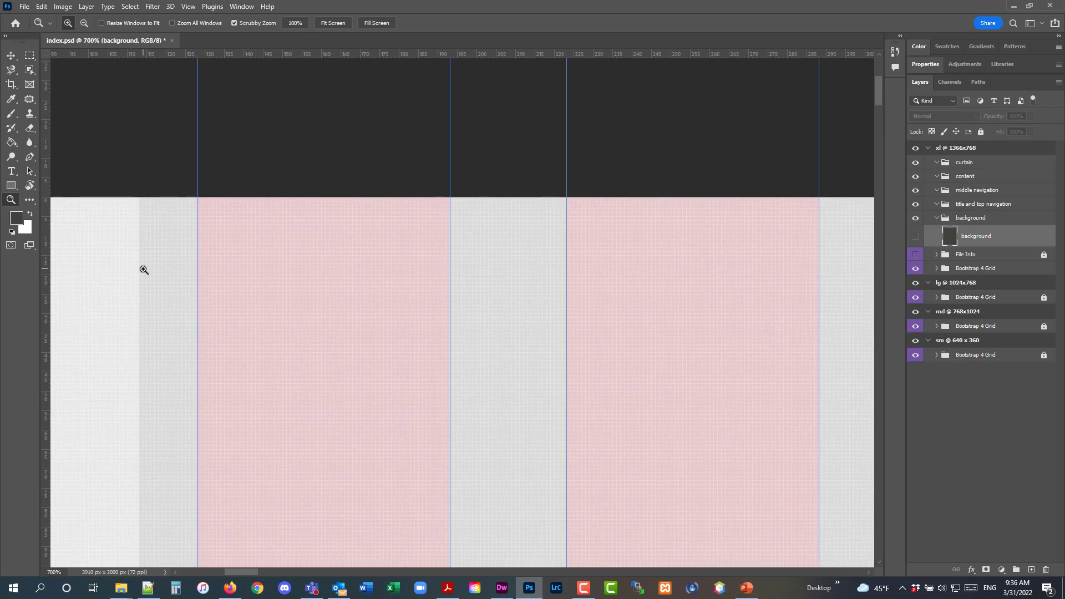
{"action": "left_click", "coordinate": [121, 214]}
{"action": "left_click", "coordinate": [124, 211]}
{"action": "left_click", "coordinate": [124, 211]}
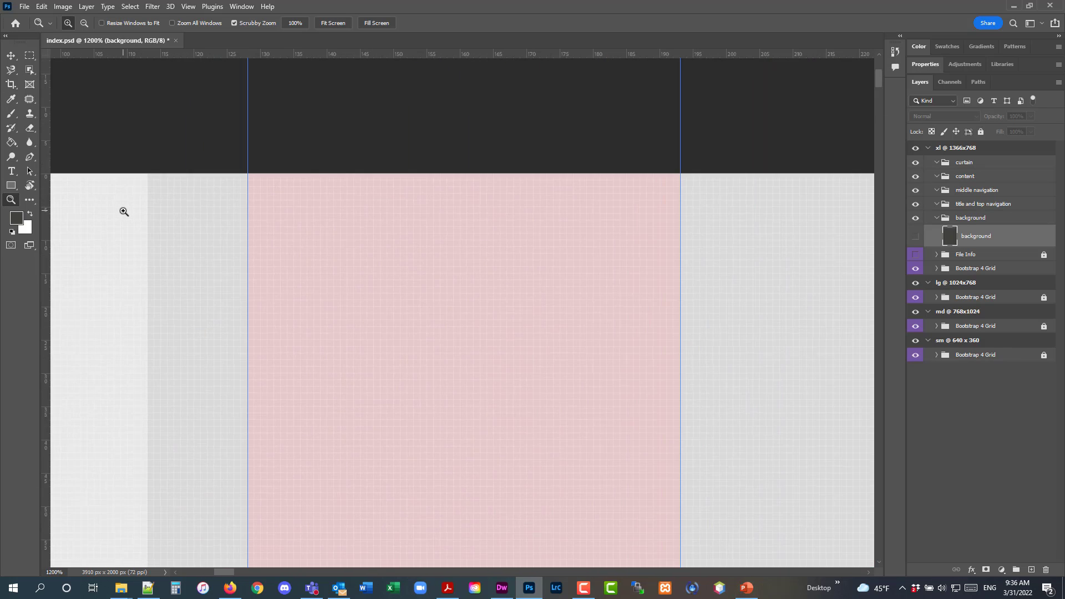
{"action": "left_click", "coordinate": [147, 218]}
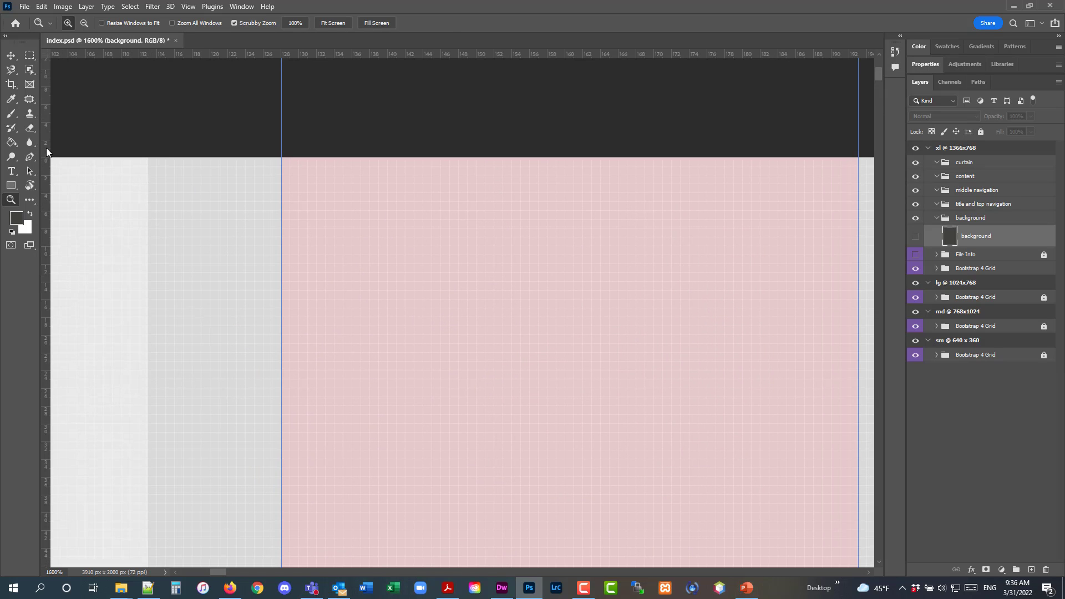
{"action": "left_click", "coordinate": [9, 54]}
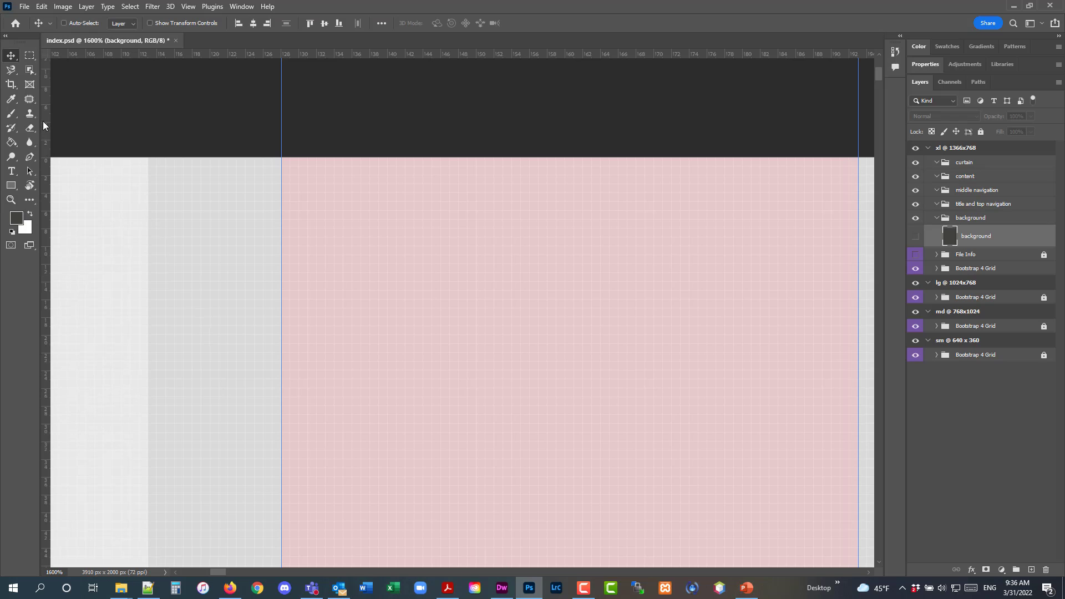
{"action": "left_click_drag", "start_coordinate": [43, 122], "coordinate": [148, 128]}
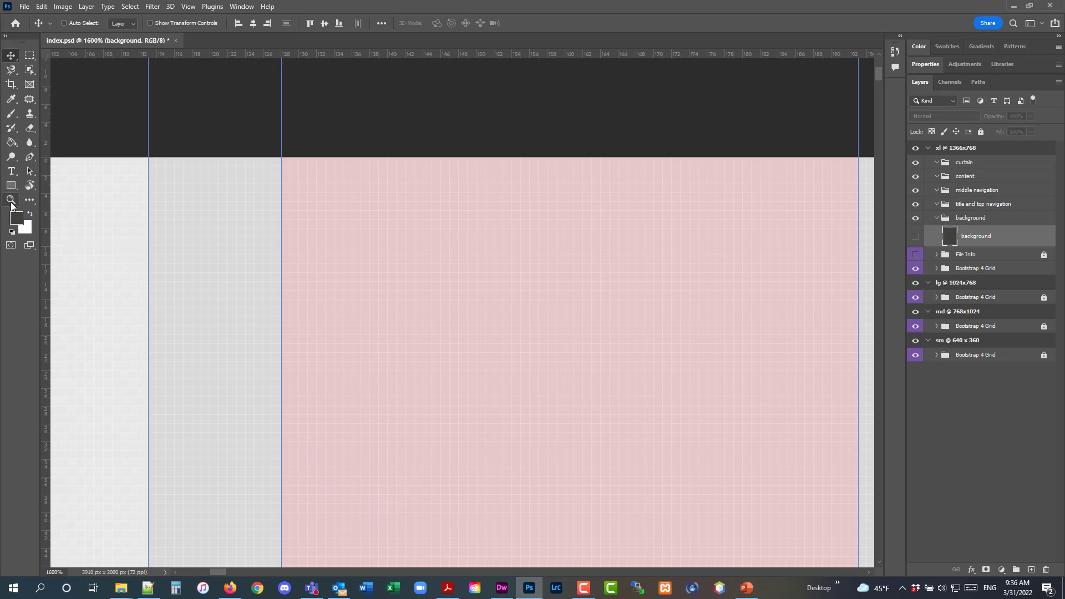
{"action": "left_click", "coordinate": [11, 201]}
{"action": "left_click", "coordinate": [203, 252], "text": "alt"}
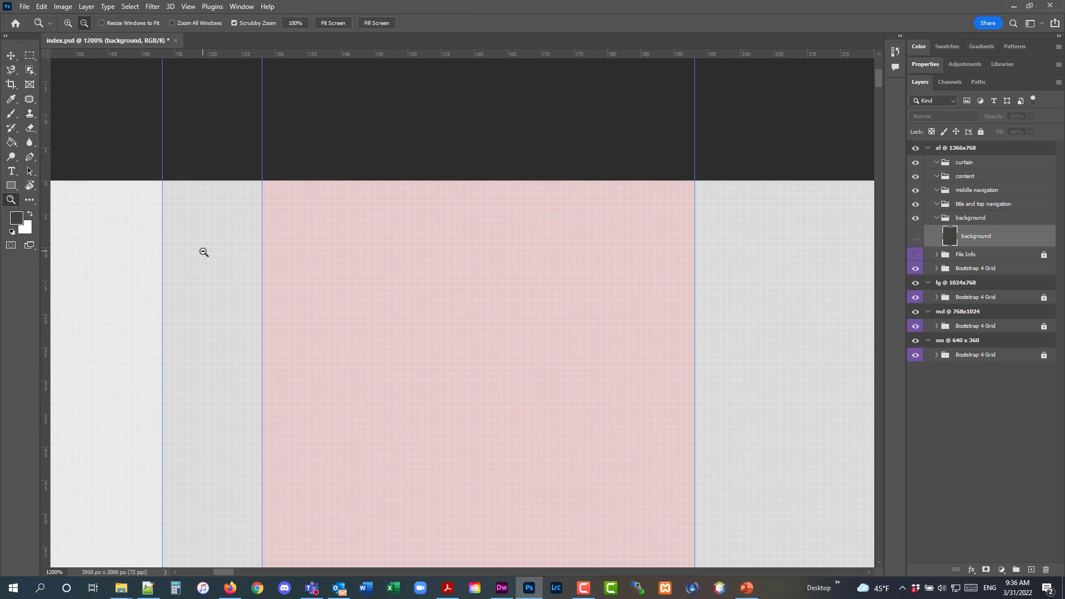
Add a vertical guide at about 1253 px, along the right outer edge of the xl artboard's grid container.
{"action": "left_click", "coordinate": [204, 253], "text": "alt"}
{"action": "left_click", "coordinate": [204, 252], "text": "alt"}
{"action": "left_click", "coordinate": [204, 253], "text": "alt"}
{"action": "left_click", "coordinate": [203, 252], "text": "alt"}
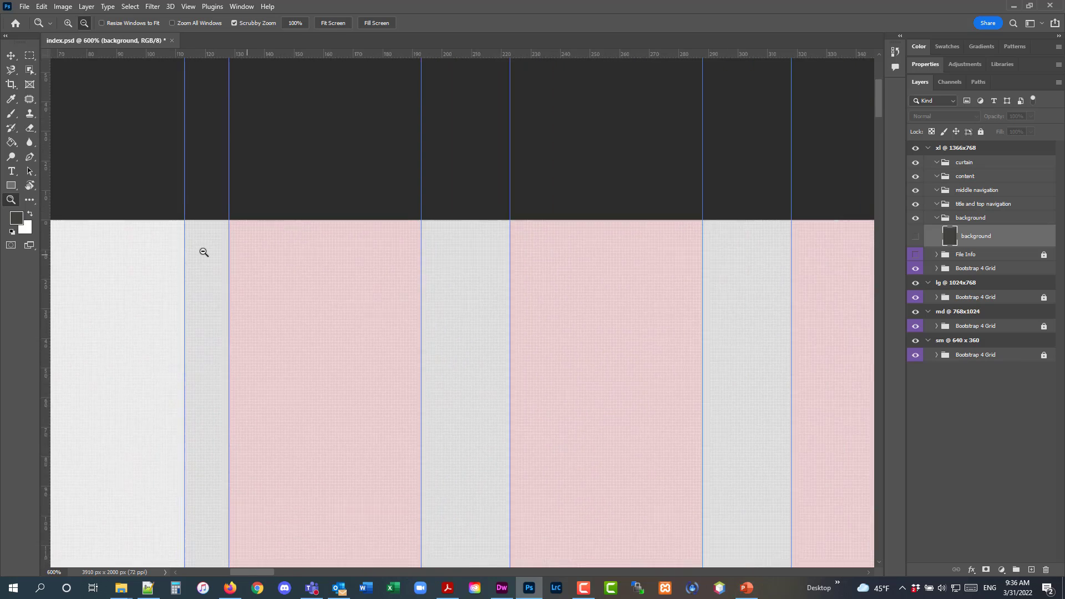
{"action": "left_click", "coordinate": [204, 253], "text": "alt"}
{"action": "left_click", "coordinate": [204, 252], "text": "alt"}
{"action": "left_click", "coordinate": [204, 252], "text": "alt"}
{"action": "left_click", "coordinate": [204, 252], "text": "alt"}
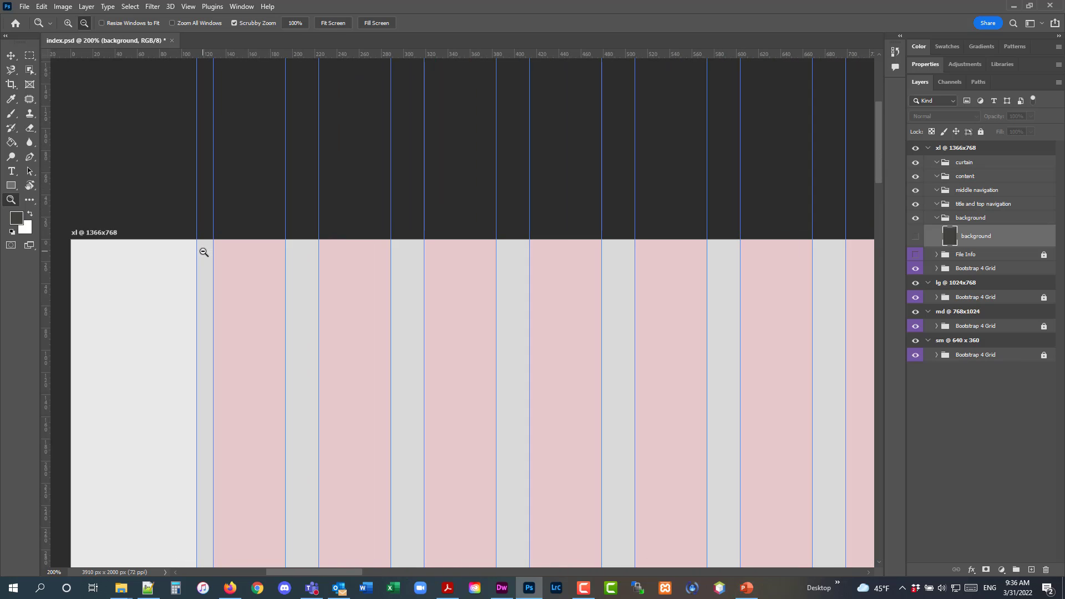
{"action": "left_click", "coordinate": [204, 252], "text": "alt"}
{"action": "left_click_drag", "start_coordinate": [426, 573], "coordinate": [509, 571]}
{"action": "left_click_drag", "start_coordinate": [413, 254], "coordinate": [373, 249]}
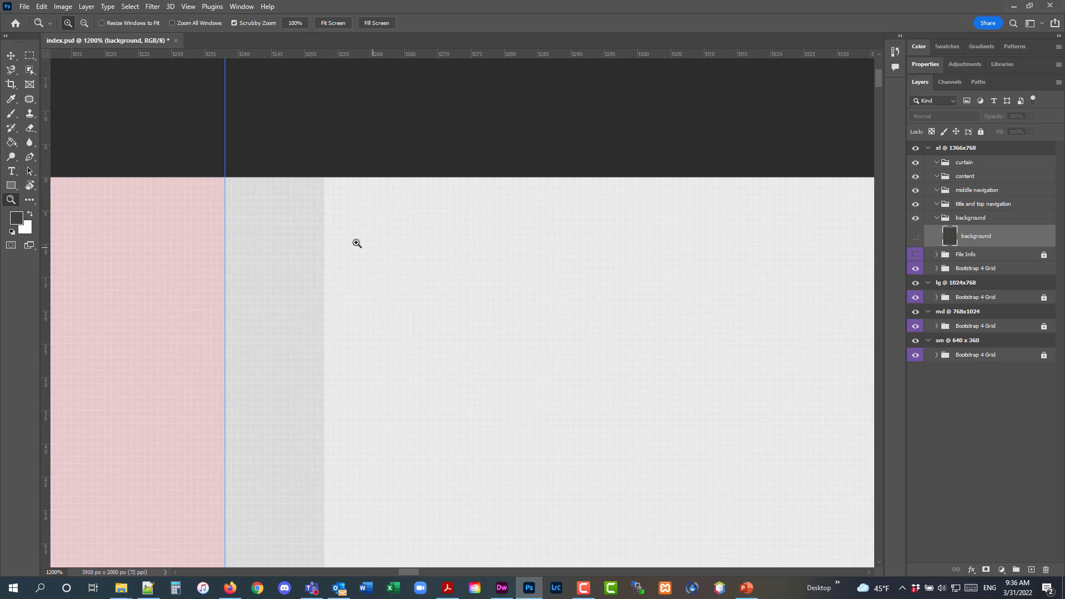
{"action": "left_click", "coordinate": [13, 57]}
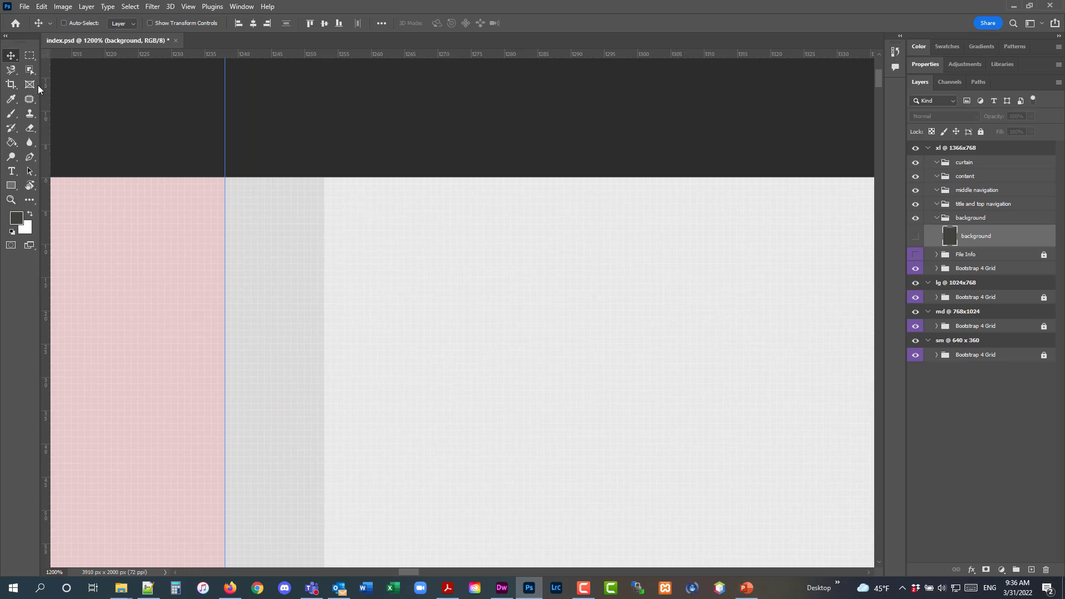
{"action": "left_click_drag", "start_coordinate": [44, 145], "coordinate": [325, 166]}
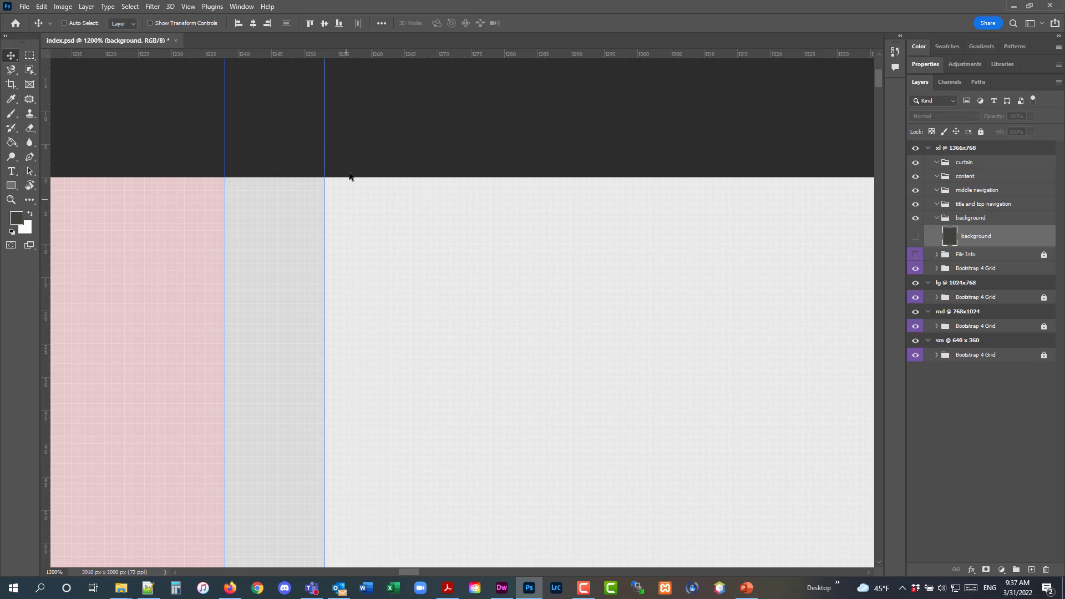
Examine the full set of vertical guides across the xl artboard's column grid, including both outer container edges.
{"action": "left_click", "coordinate": [11, 199]}
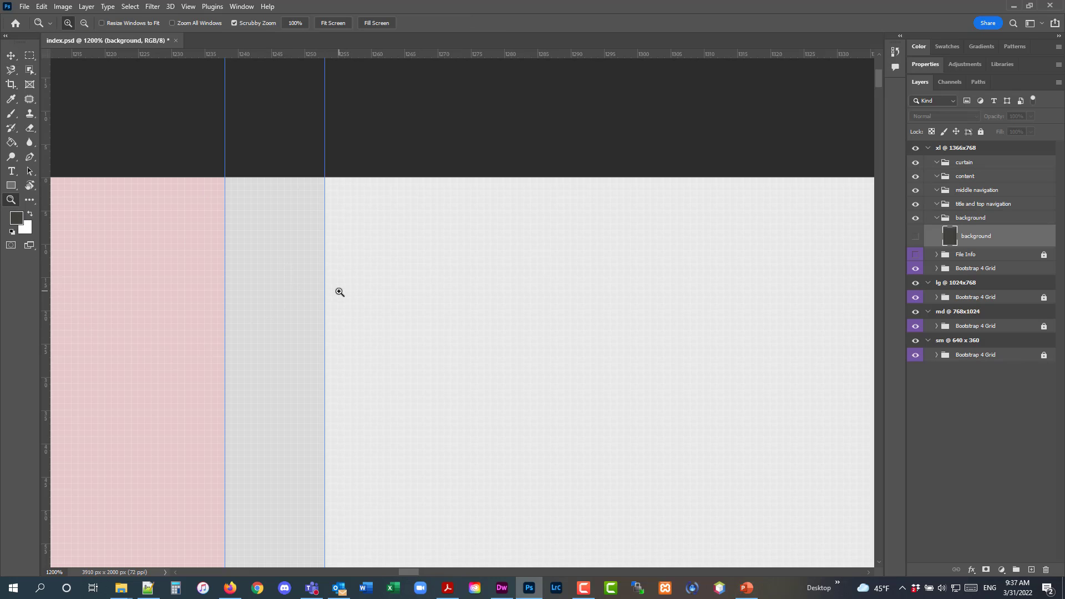
{"action": "left_click", "coordinate": [337, 291], "text": "alt"}
{"action": "left_click", "coordinate": [338, 293], "text": "alt"}
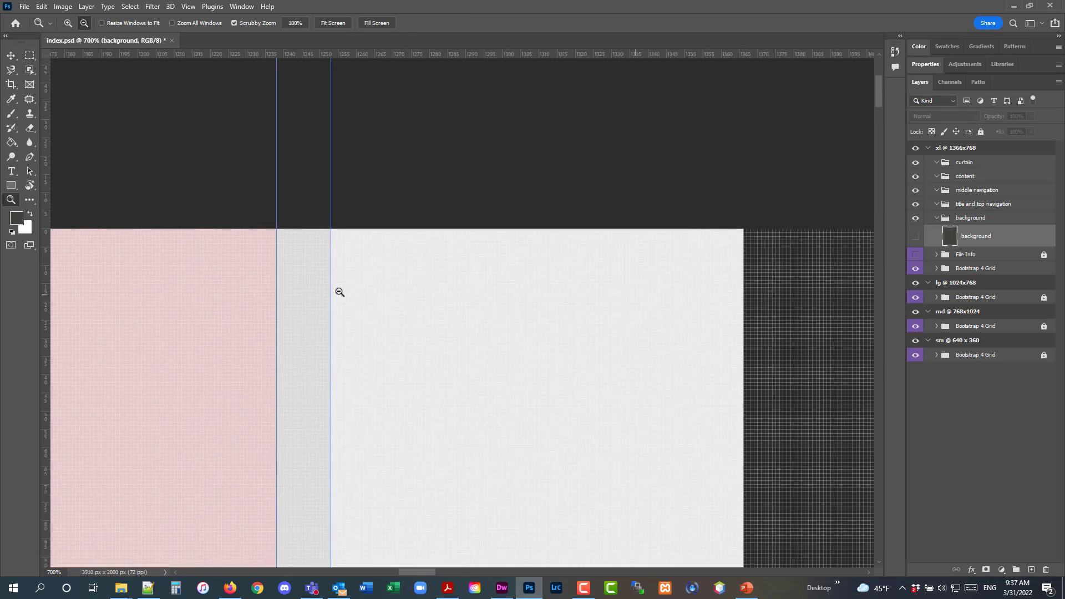
{"action": "left_click", "coordinate": [338, 292], "text": "alt"}
{"action": "left_click", "coordinate": [338, 292], "text": "alt"}
{"action": "left_click", "coordinate": [338, 293], "text": "alt"}
{"action": "left_click", "coordinate": [409, 368], "text": "alt"}
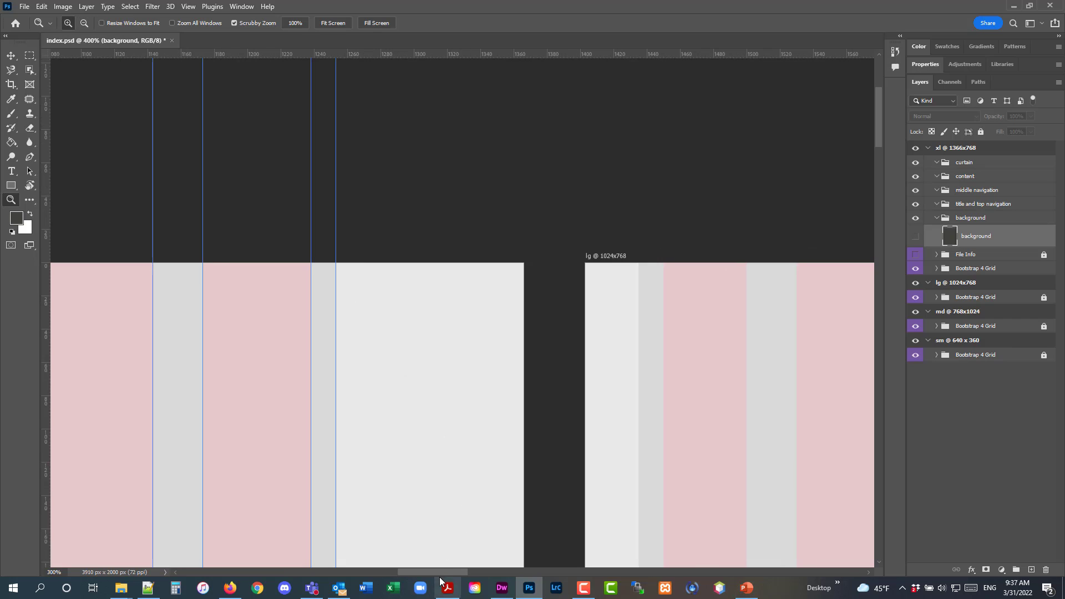
{"action": "left_click_drag", "start_coordinate": [437, 571], "coordinate": [380, 571]}
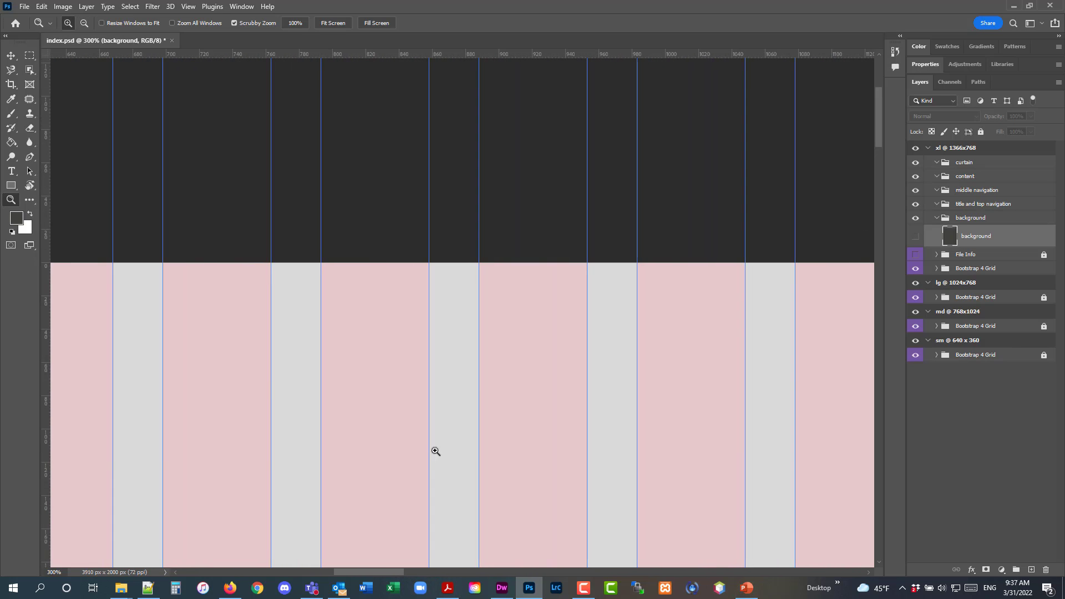
{"action": "left_click", "coordinate": [483, 308], "text": "alt"}
{"action": "left_click", "coordinate": [484, 308], "text": "alt"}
{"action": "left_click", "coordinate": [484, 309], "text": "alt"}
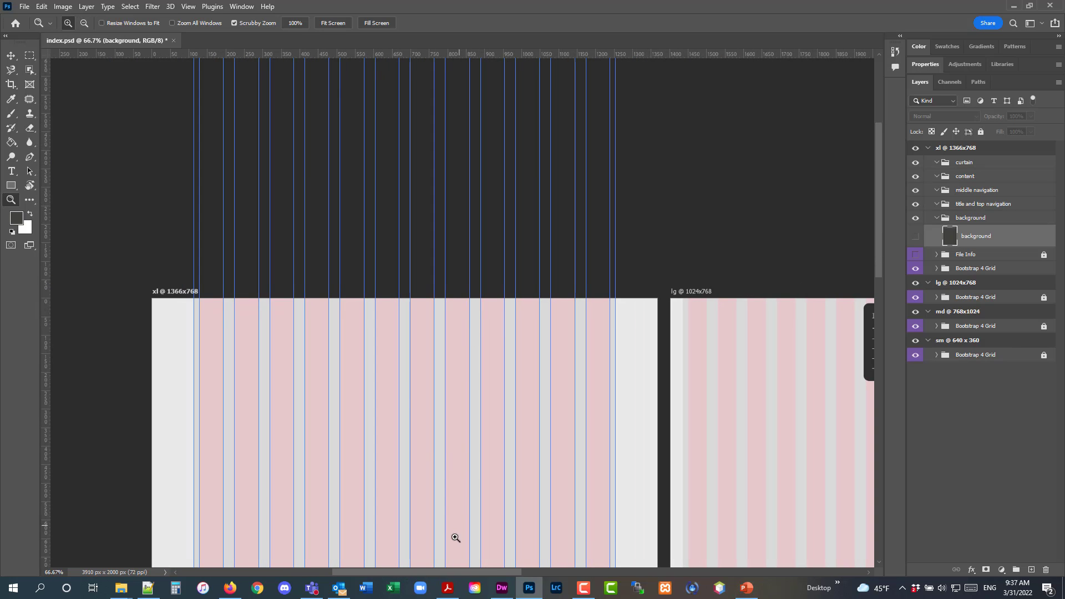
{"action": "scroll", "coordinate": [408, 400], "scroll_direction": "down", "scroll_amount": 3}
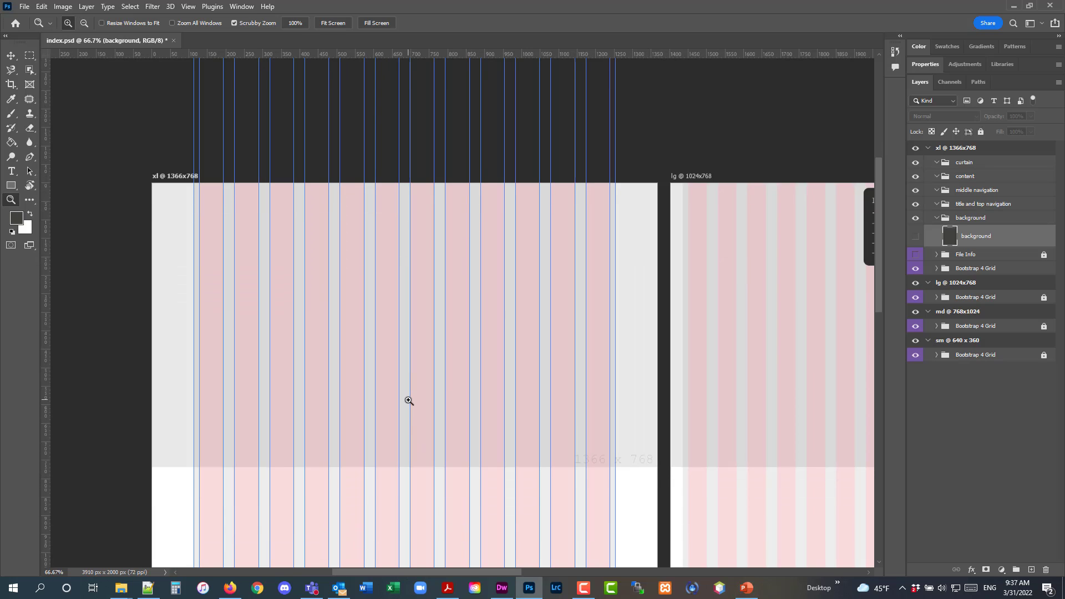
Show the background layer of the xl artboard and save the document.
{"action": "left_click", "coordinate": [916, 237]}
{"action": "left_click", "coordinate": [24, 7]}
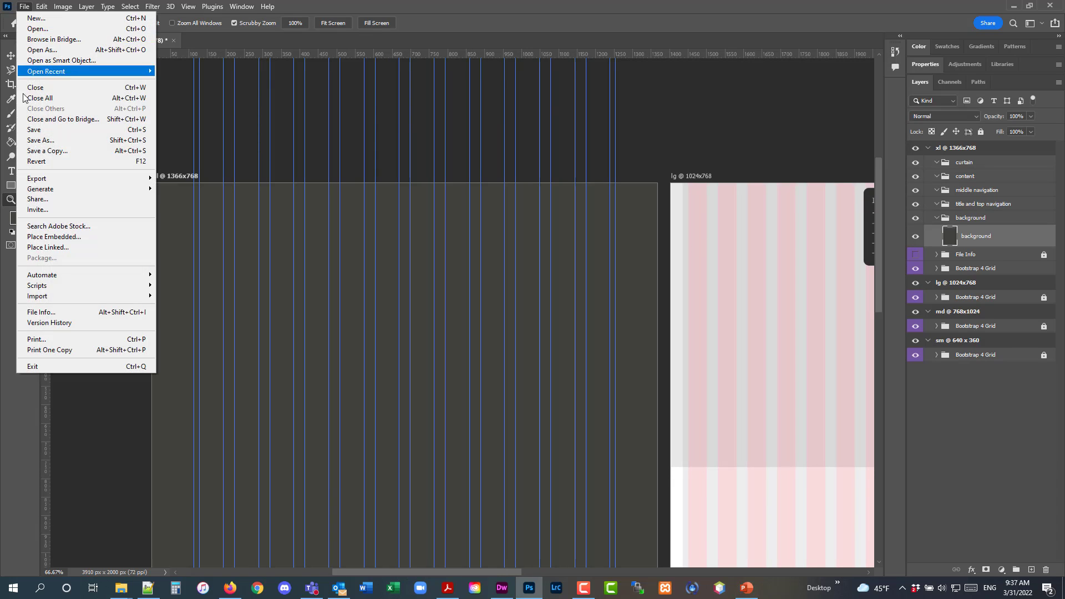
{"action": "left_click", "coordinate": [32, 130]}
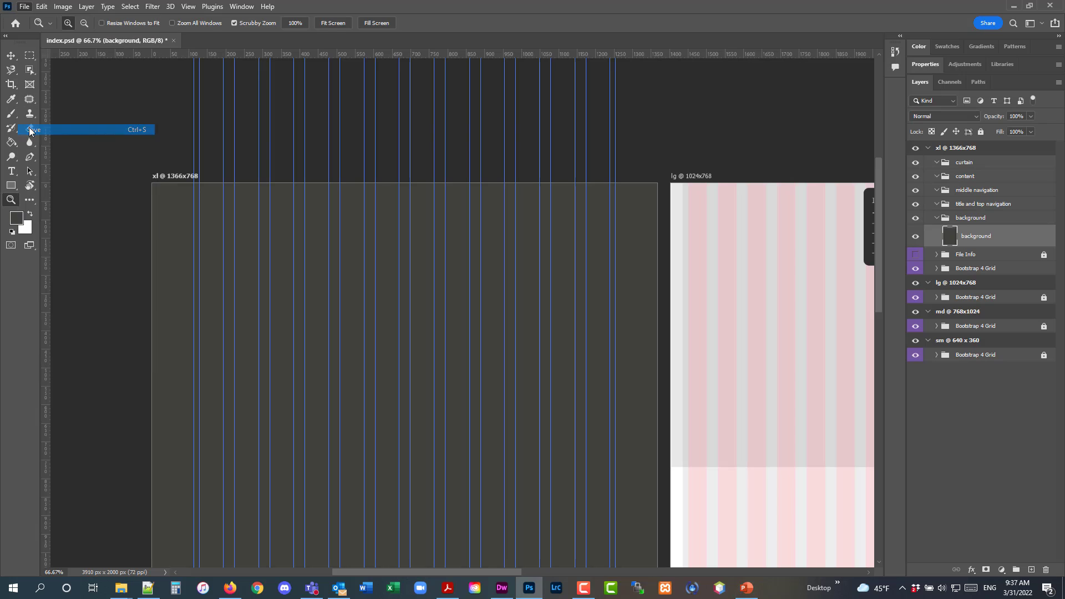
Review the page layout in church_design_sketch.pdf in Acrobat and the Photoshop slicing notes in Firefox.
{"action": "left_click", "coordinate": [448, 588]}
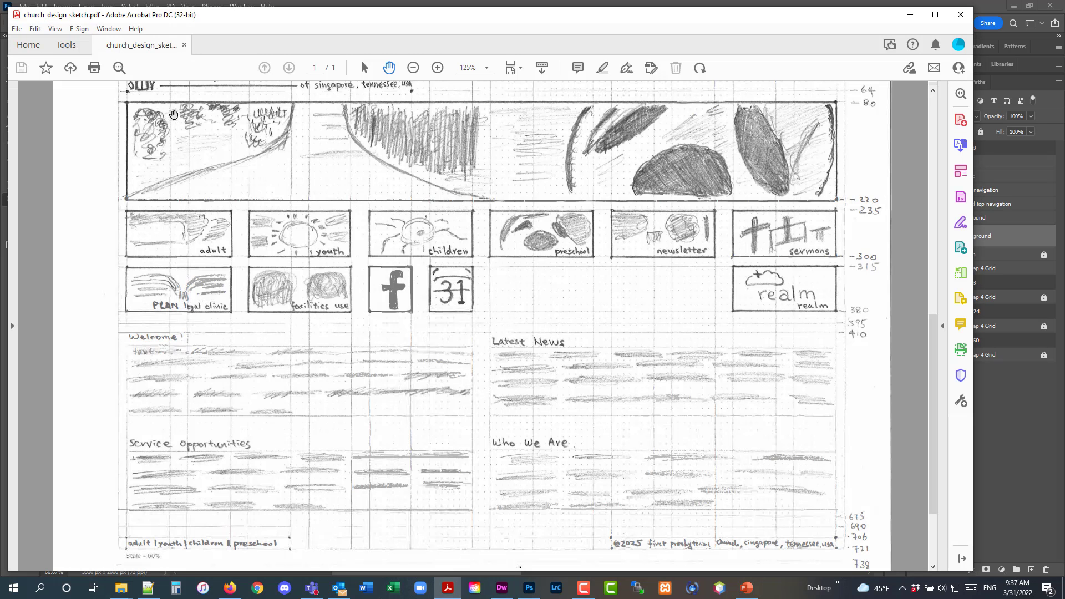
{"action": "scroll", "coordinate": [358, 268], "scroll_direction": "up", "scroll_amount": 2}
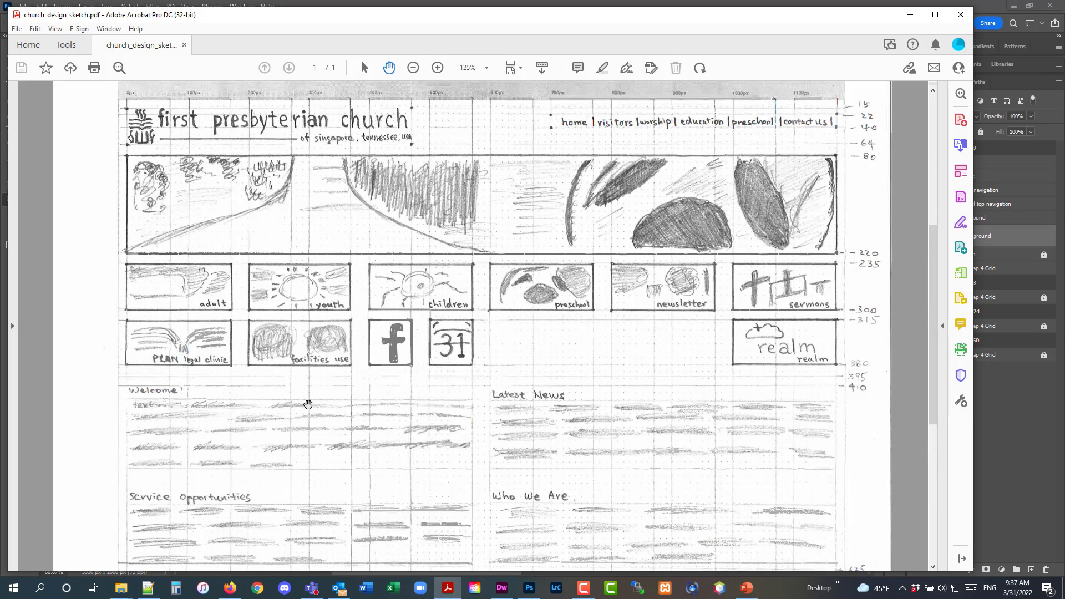
{"action": "left_click", "coordinate": [230, 588]}
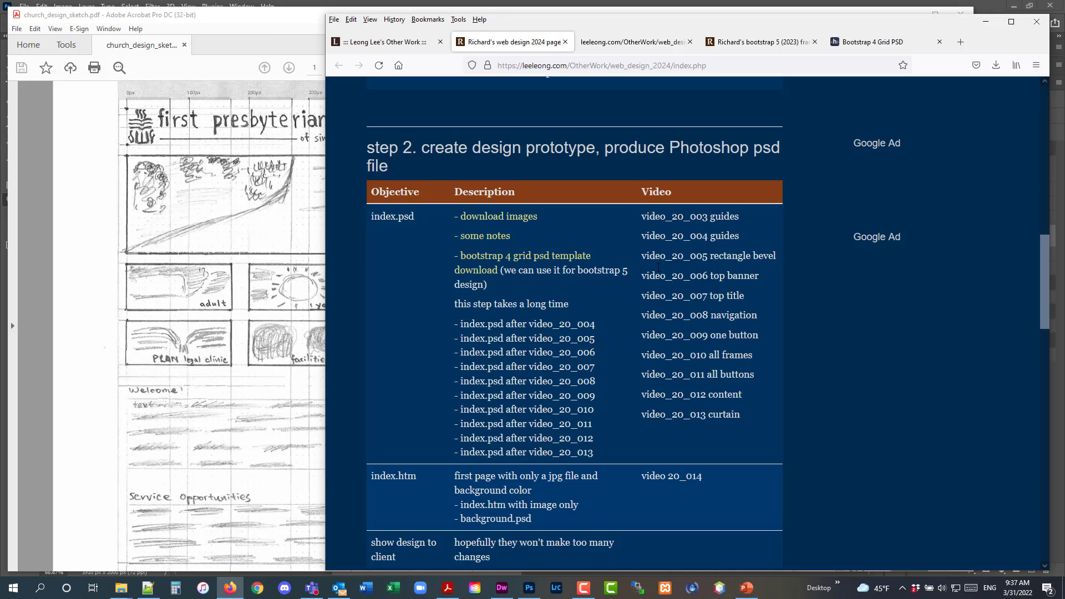
{"action": "scroll", "coordinate": [674, 236], "scroll_direction": "up", "scroll_amount": 2}
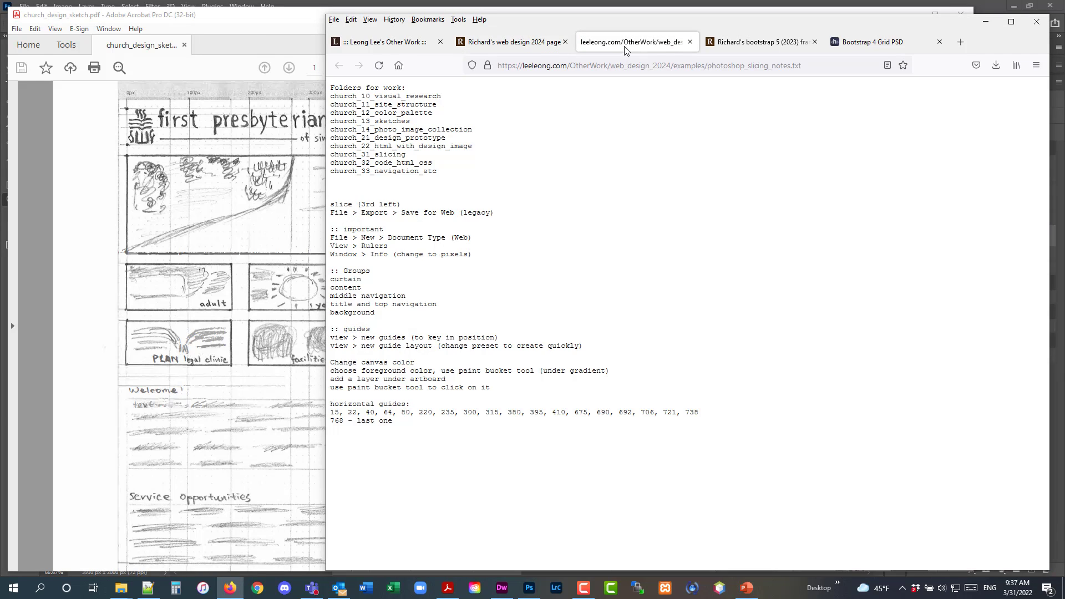
Check the col-xxl and col-xl breakpoint widths on the Bootstrap 5 notes page and return to Photoshop.
{"action": "left_click", "coordinate": [716, 48]}
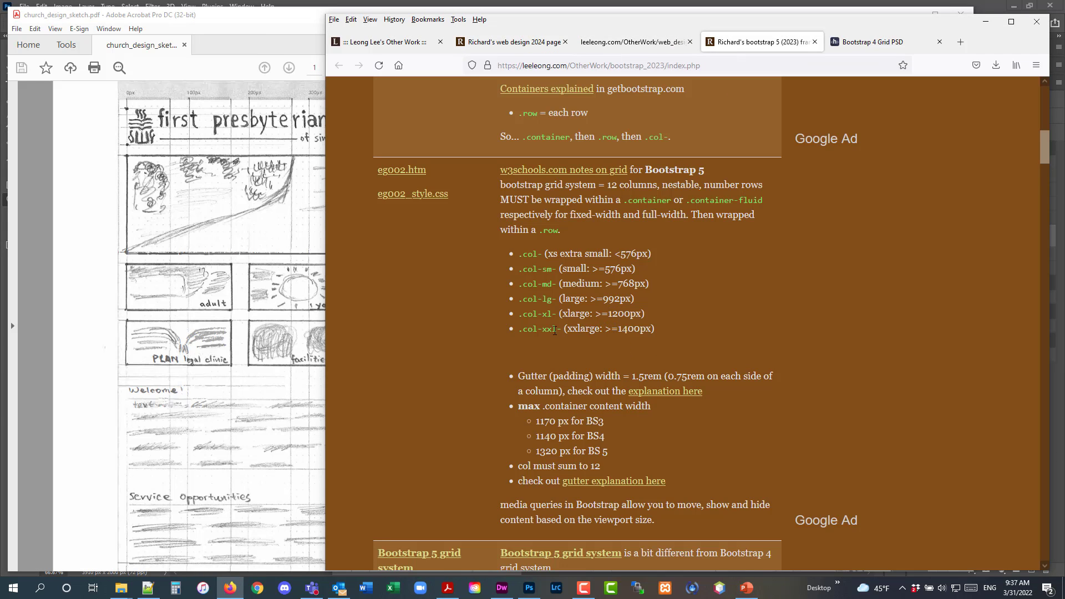
{"action": "left_click_drag", "start_coordinate": [526, 332], "coordinate": [558, 331]}
{"action": "left_click", "coordinate": [646, 329]}
{"action": "double_click", "coordinate": [645, 329]}
{"action": "left_click_drag", "start_coordinate": [609, 314], "coordinate": [635, 314]}
{"action": "left_click_drag", "start_coordinate": [555, 315], "coordinate": [525, 317]}
{"action": "left_click", "coordinate": [528, 588]}
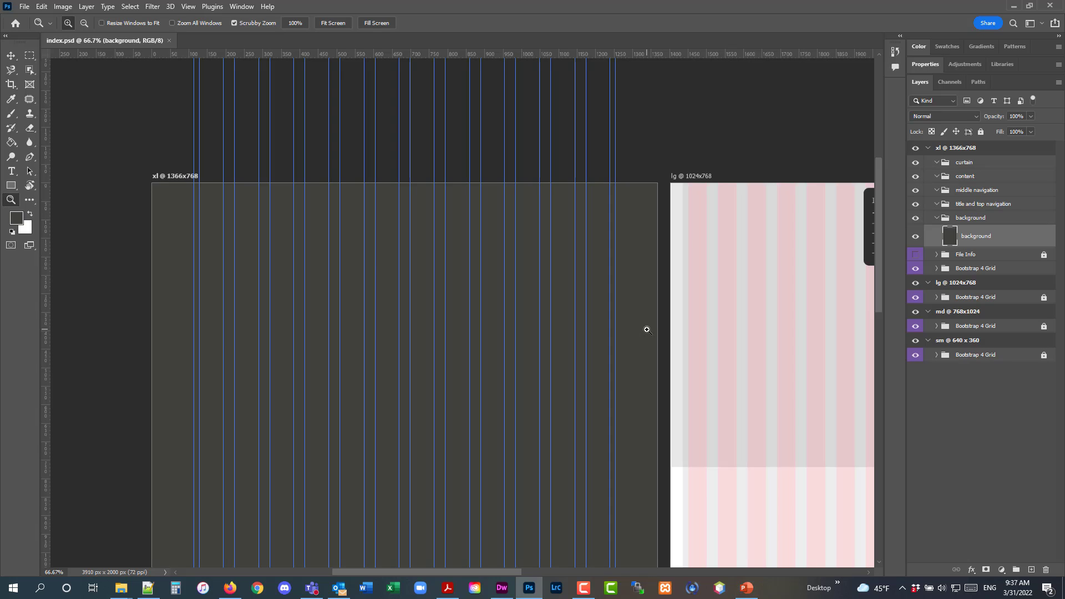
Switch to Firefox and open the finished index.htm example for video_20_26 from the web design 2024 page.
{"action": "left_click", "coordinate": [230, 588]}
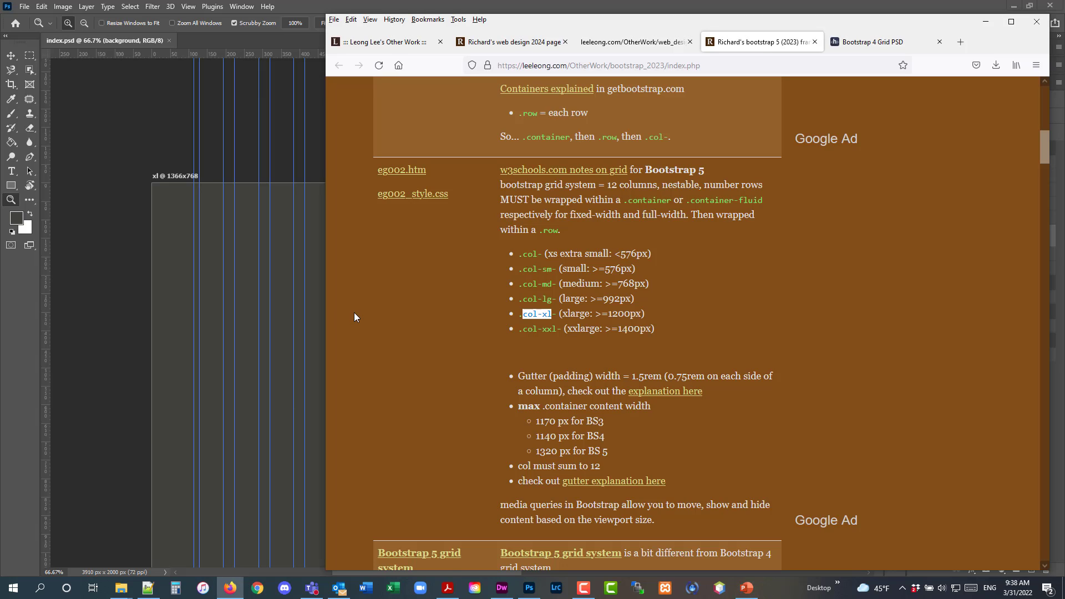
{"action": "left_click", "coordinate": [632, 42]}
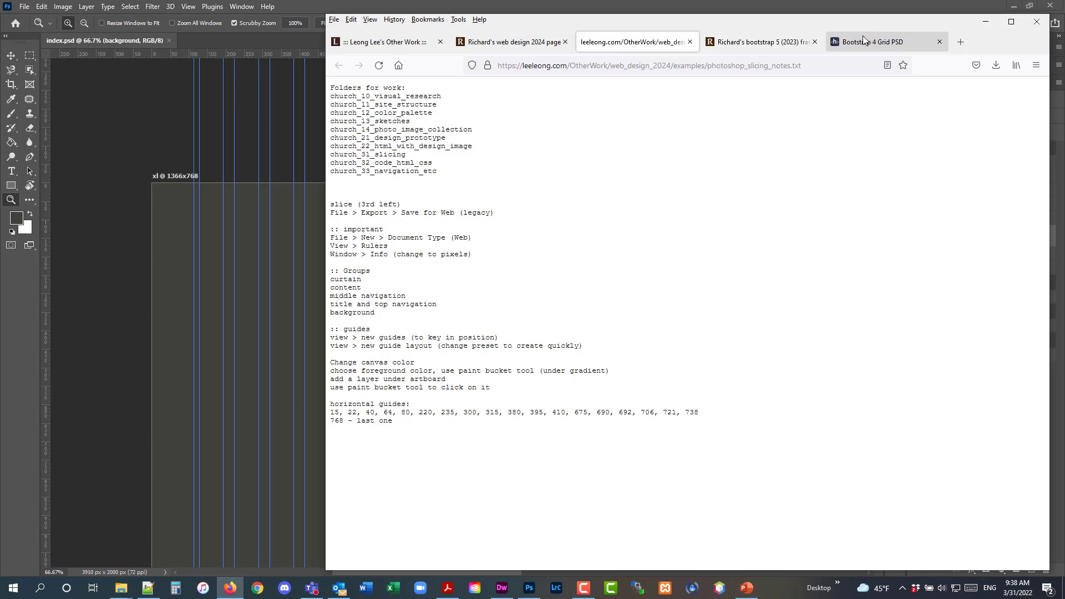
{"action": "left_click", "coordinate": [504, 47]}
{"action": "scroll", "coordinate": [615, 294], "scroll_direction": "down", "scroll_amount": 12}
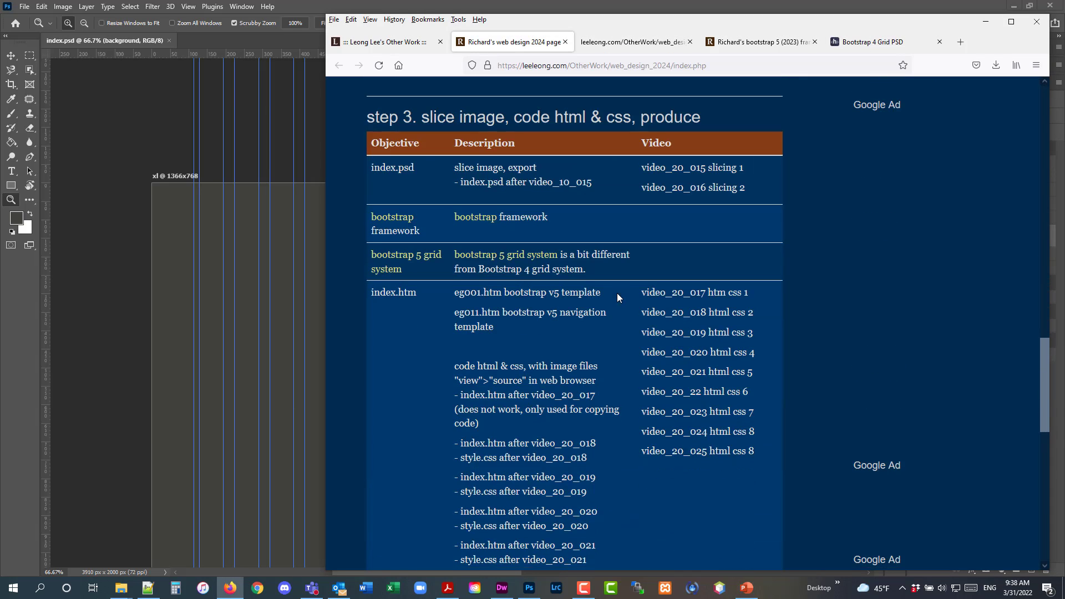
{"action": "scroll", "coordinate": [618, 295], "scroll_direction": "down", "scroll_amount": 3}
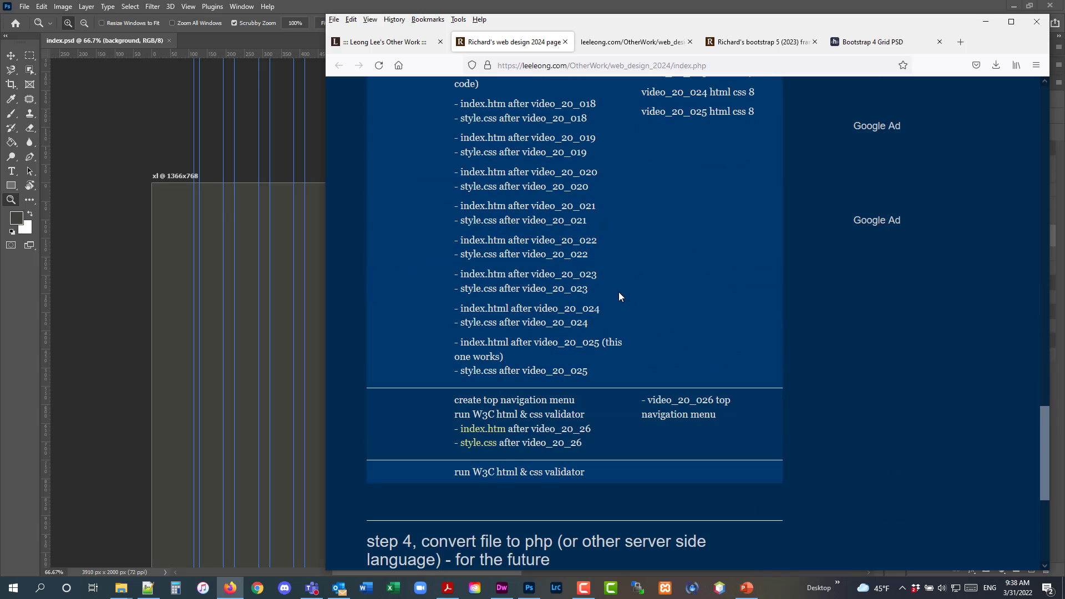
{"action": "left_click", "coordinate": [483, 430]}
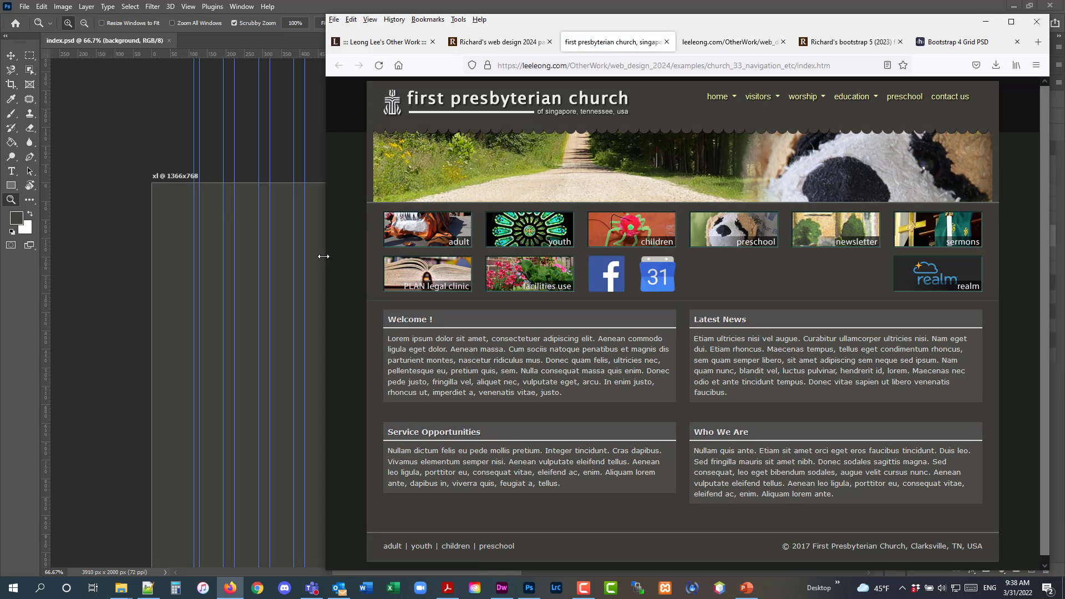
Resize the browser window between wide and narrow to examine the church page's responsive layout, and minimize it.
{"action": "left_click_drag", "start_coordinate": [324, 258], "coordinate": [45, 257]}
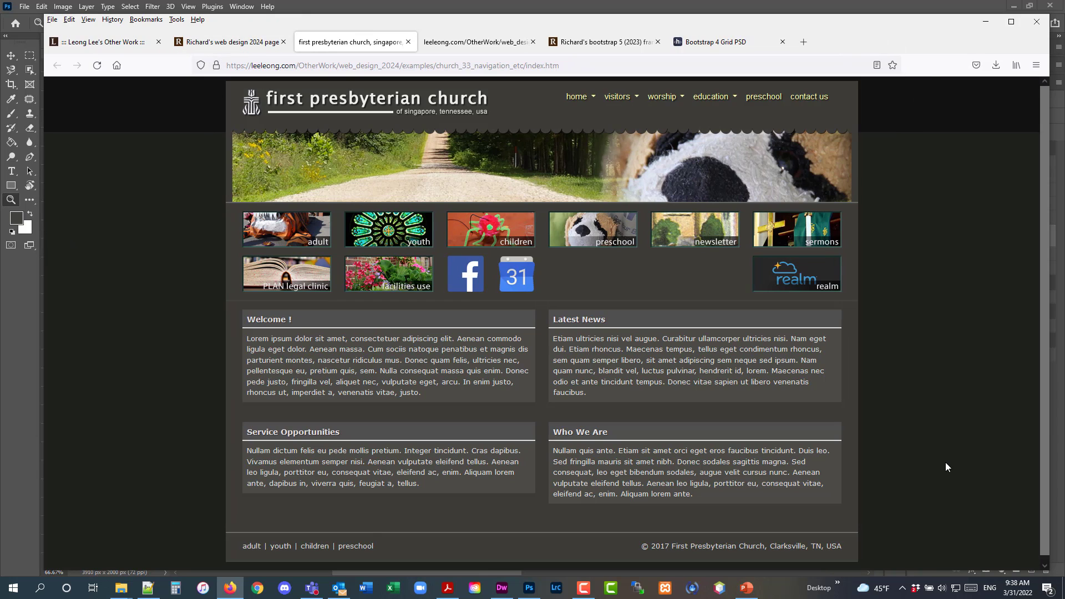
{"action": "left_click_drag", "start_coordinate": [43, 261], "coordinate": [800, 306]}
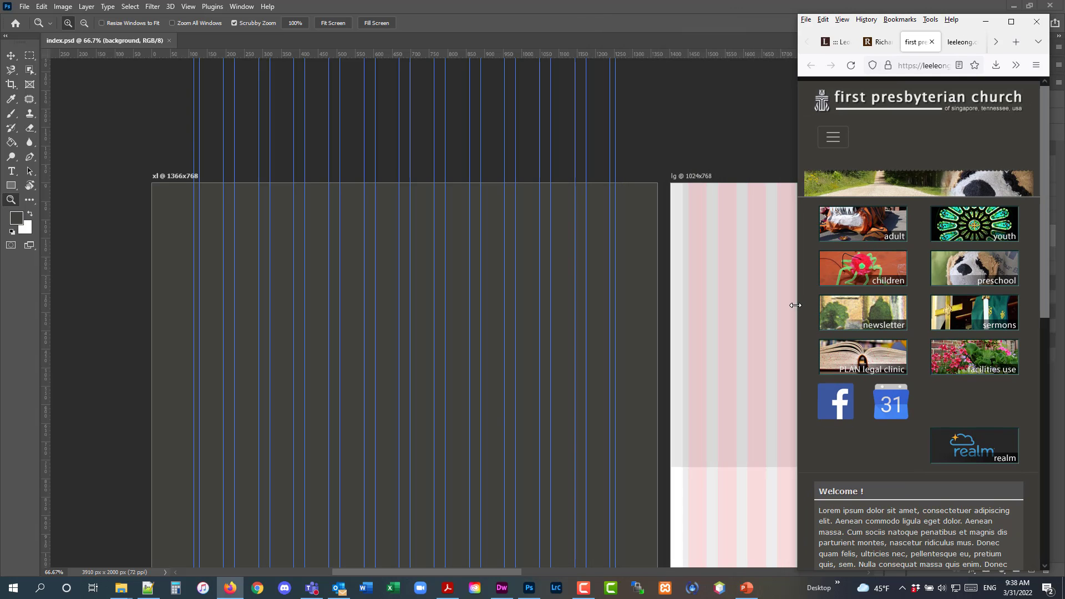
{"action": "left_click_drag", "start_coordinate": [795, 298], "coordinate": [88, 298]}
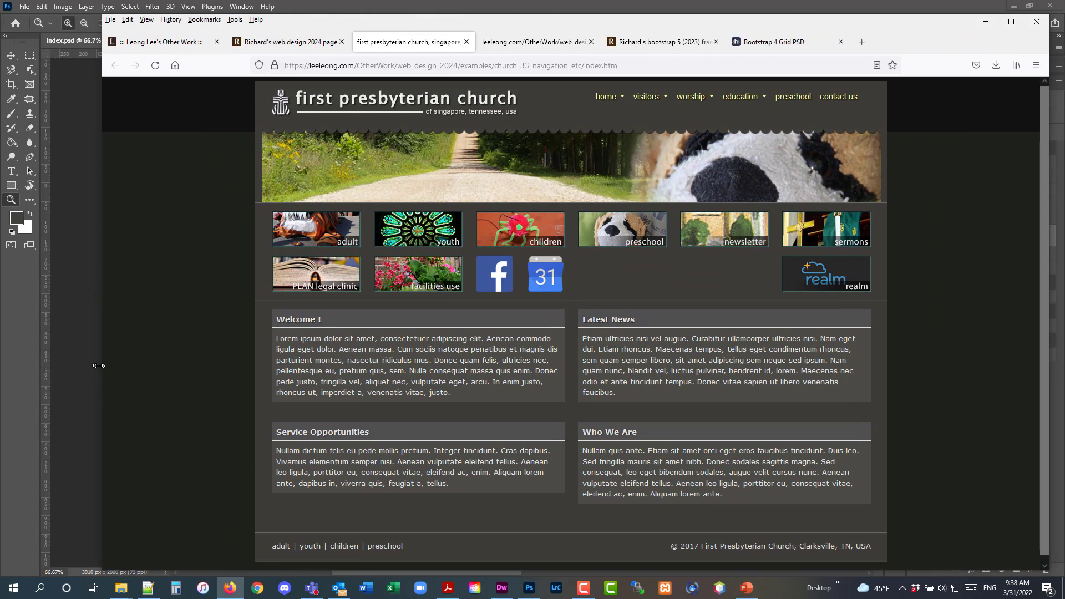
{"action": "left_click_drag", "start_coordinate": [101, 365], "coordinate": [55, 365]}
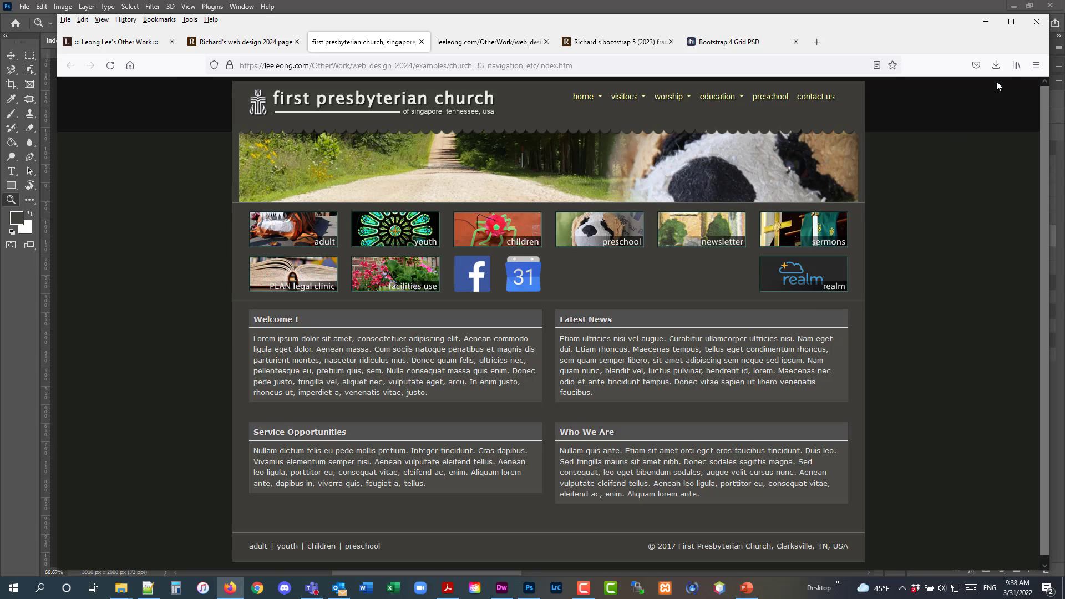
{"action": "left_click", "coordinate": [987, 24]}
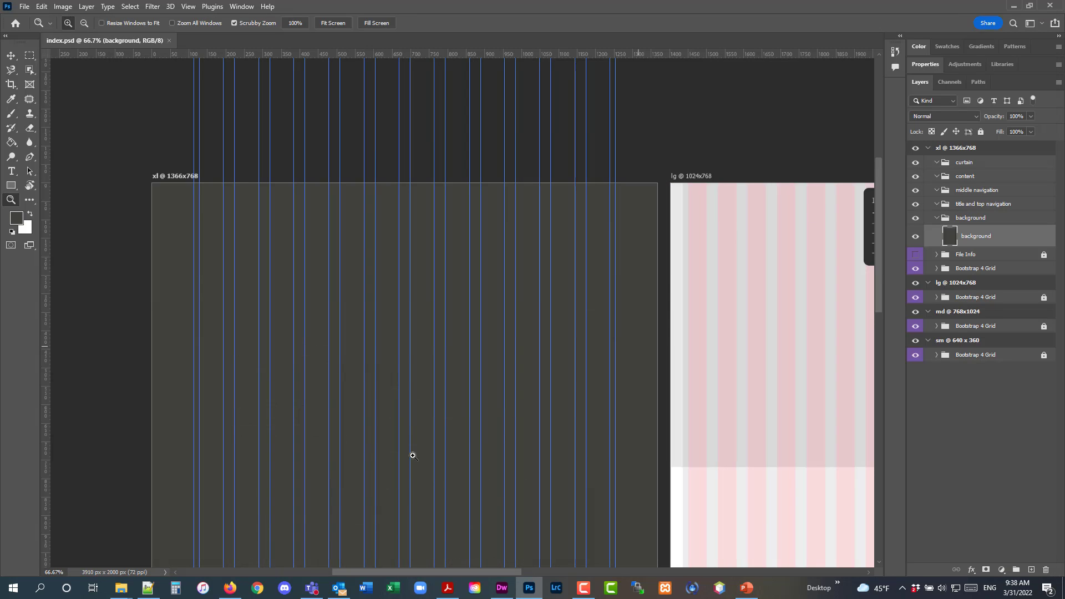
Review the horizontal pixel positions noted beside church_design_sketch.pdf in Acrobat, from header to footer, and minimize it.
{"action": "left_click", "coordinate": [448, 587]}
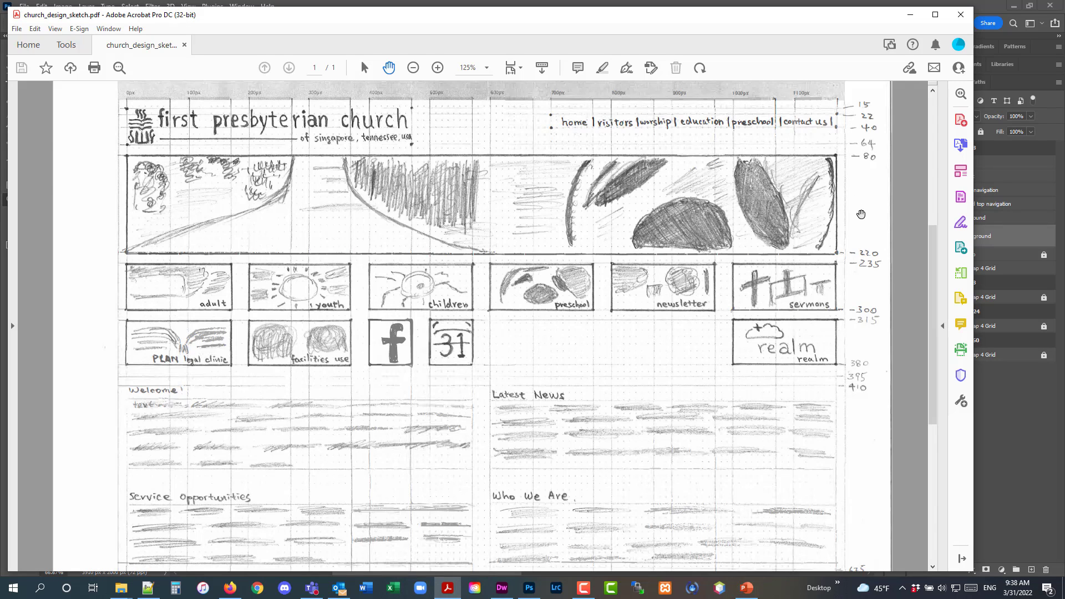
{"action": "scroll", "coordinate": [854, 495], "scroll_direction": "down", "scroll_amount": 3}
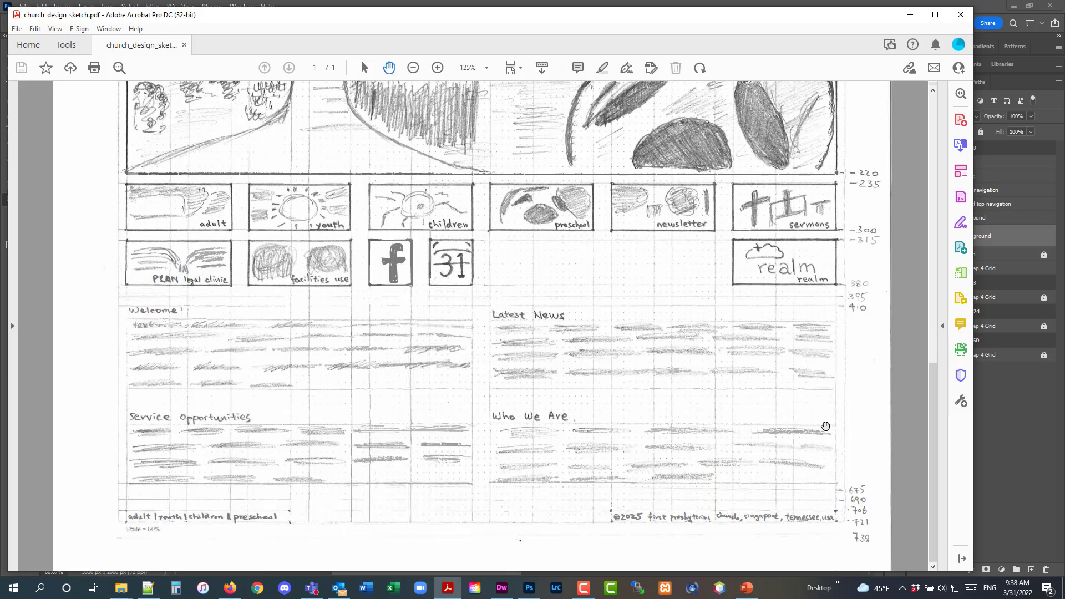
{"action": "scroll", "coordinate": [826, 426], "scroll_direction": "up", "scroll_amount": 5}
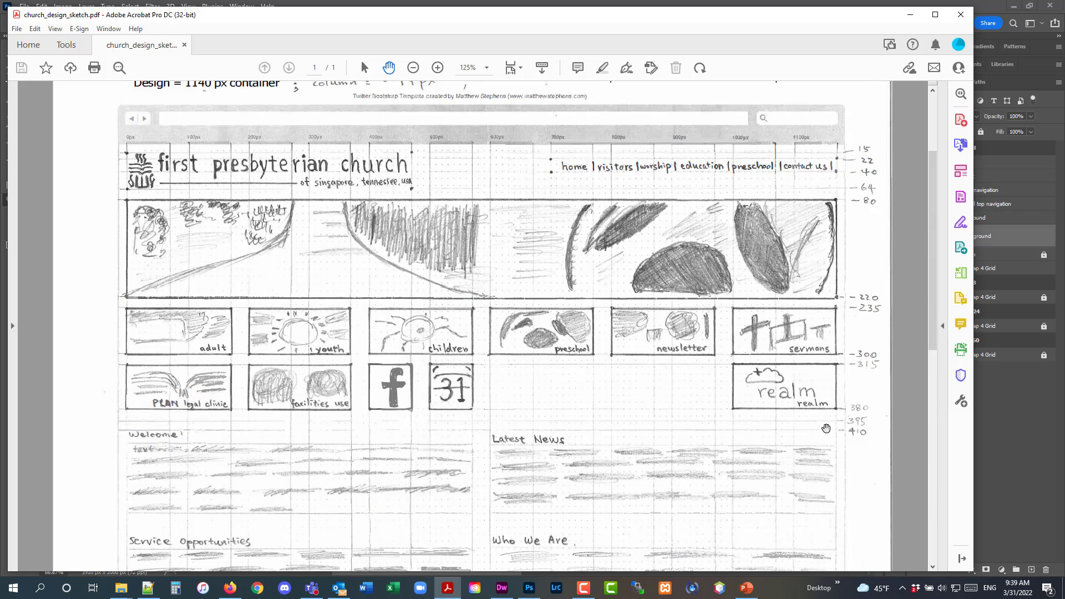
{"action": "left_click", "coordinate": [908, 15]}
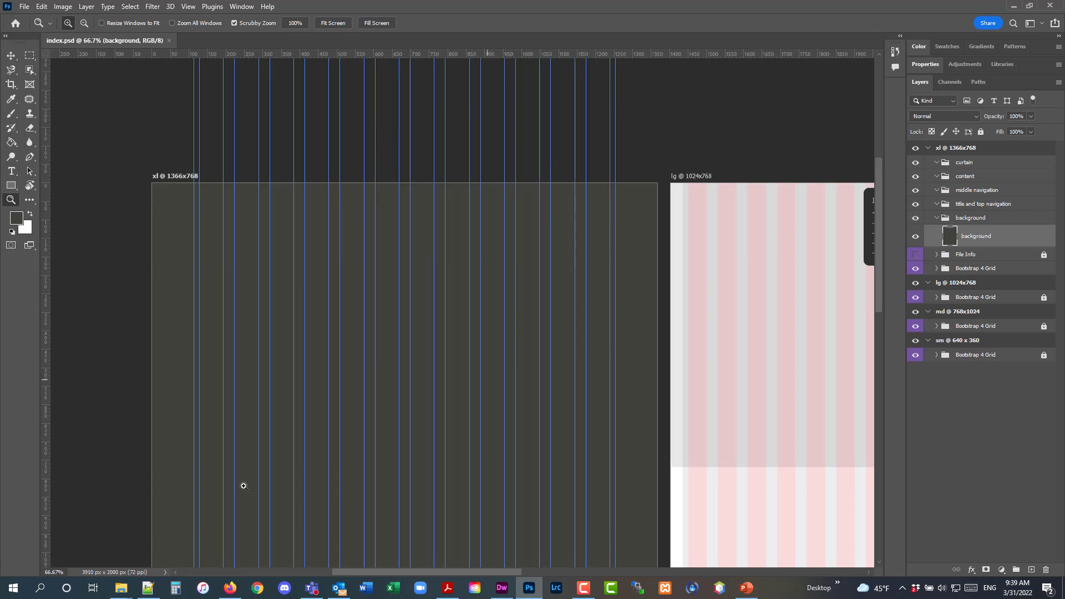
Switch to Firefox and show photoshop_slicing_notes.txt with its list of horizontal guide positions.
{"action": "left_click", "coordinate": [231, 587]}
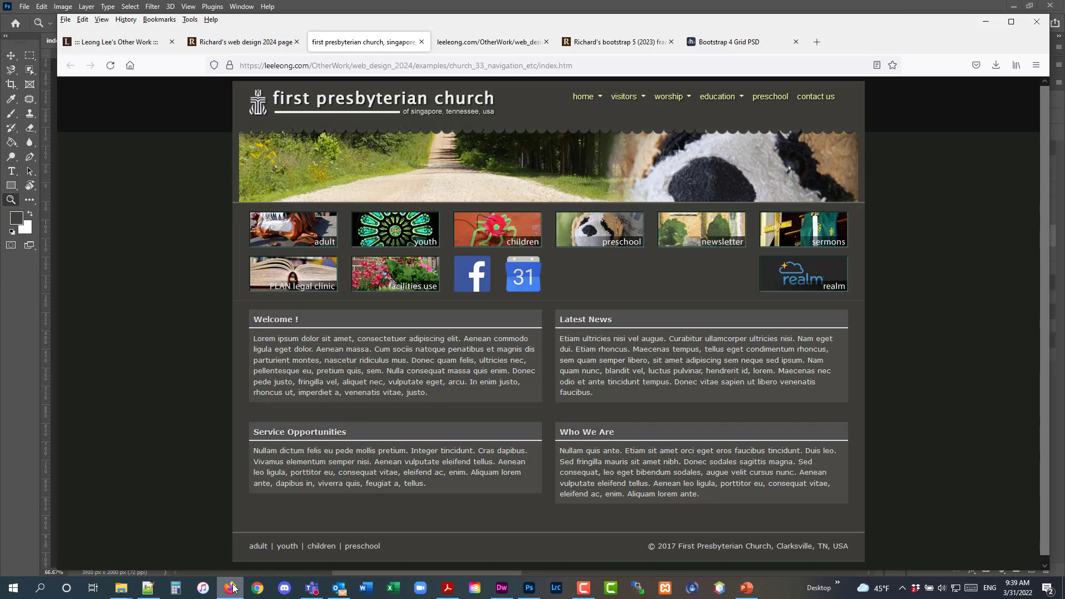
{"action": "left_click", "coordinate": [499, 44]}
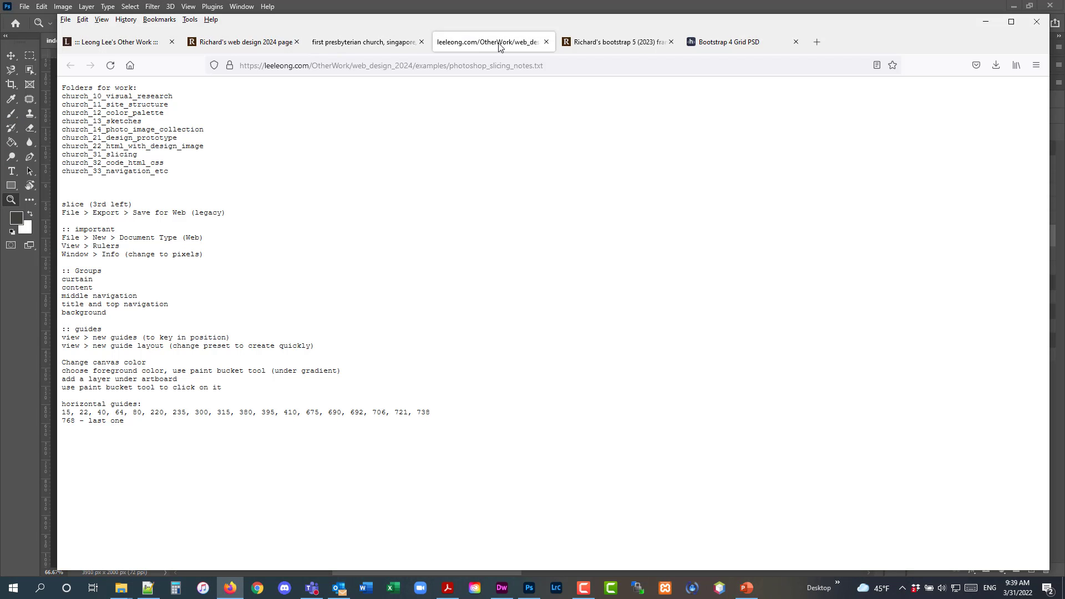
Reopen photoshop_slicing_notes.txt from step 2 of the web design 2024 page and copy its list of horizontal guide positions.
{"action": "left_click", "coordinate": [546, 41]}
{"action": "left_click", "coordinate": [383, 42]}
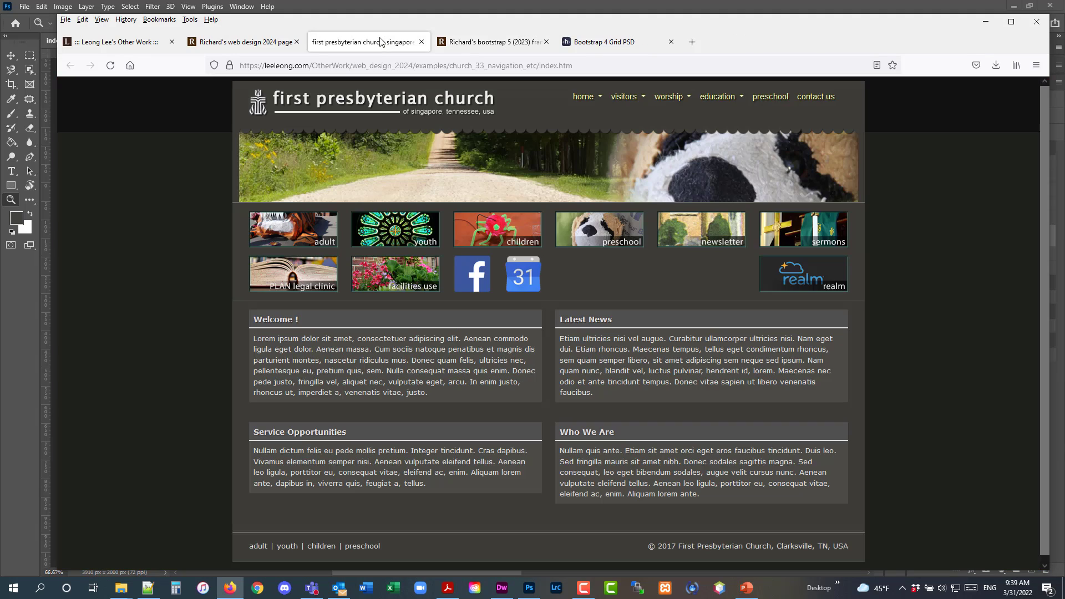
{"action": "left_click", "coordinate": [469, 42]}
{"action": "left_click", "coordinate": [242, 41]}
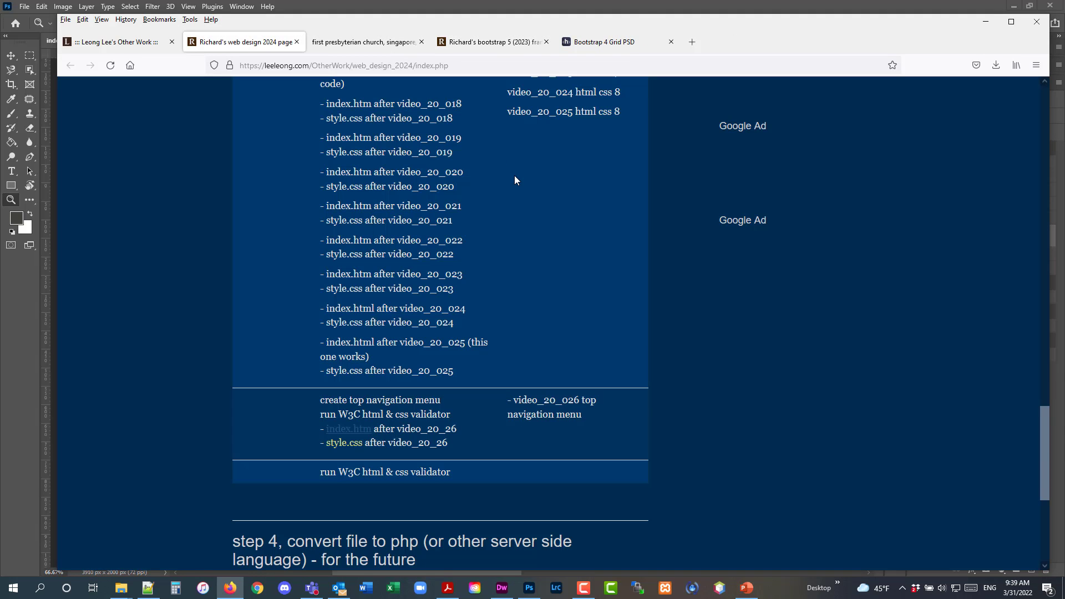
{"action": "scroll", "coordinate": [514, 175], "scroll_direction": "up", "scroll_amount": 10}
{"action": "scroll", "coordinate": [544, 278], "scroll_direction": "up", "scroll_amount": 8}
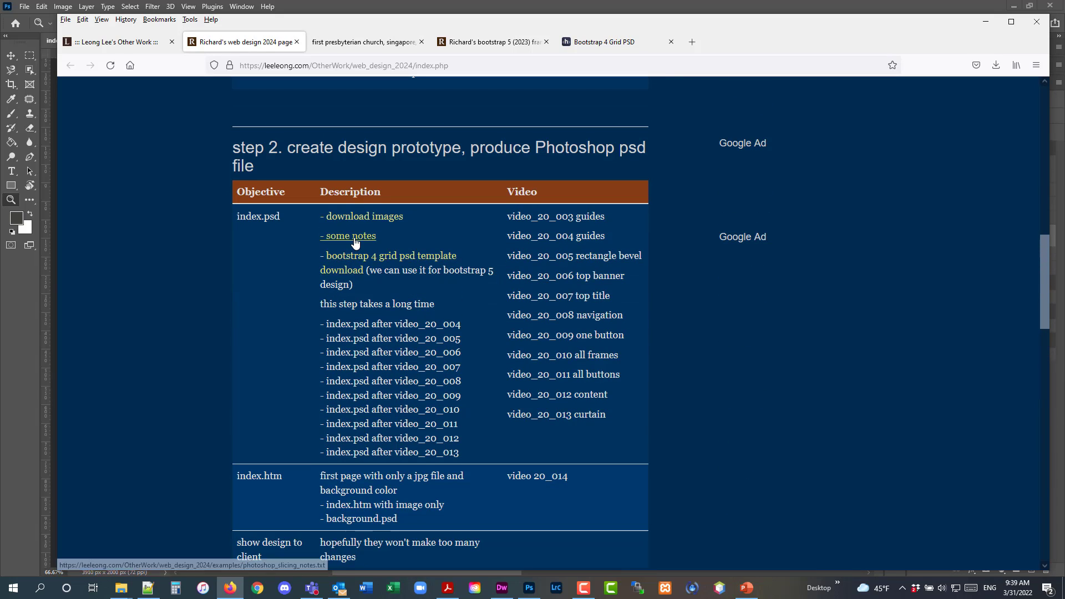
{"action": "left_click", "coordinate": [351, 236]}
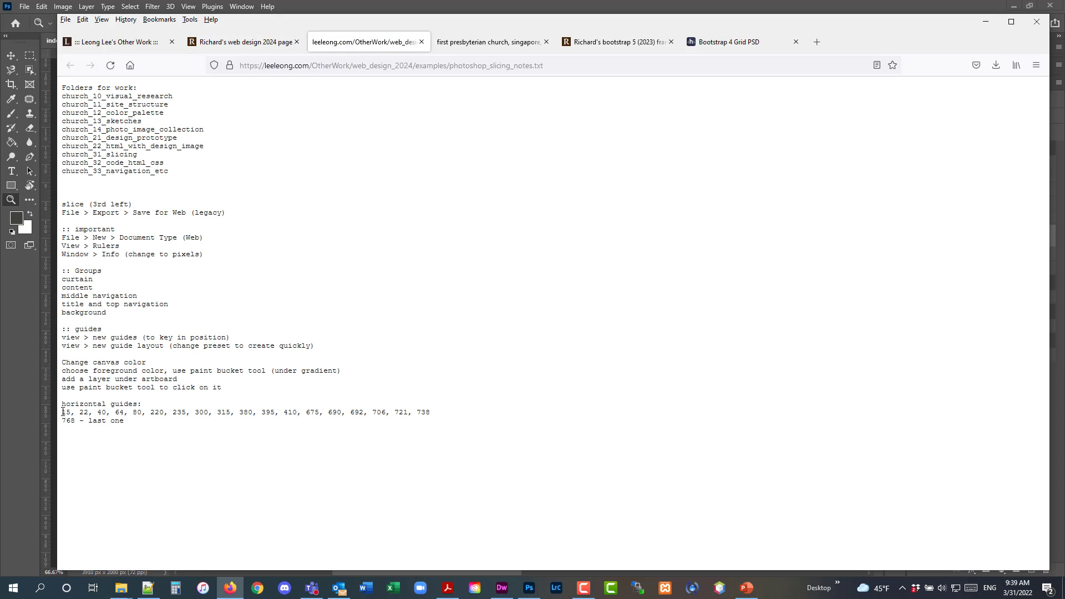
{"action": "left_click_drag", "start_coordinate": [61, 412], "coordinate": [75, 422]}
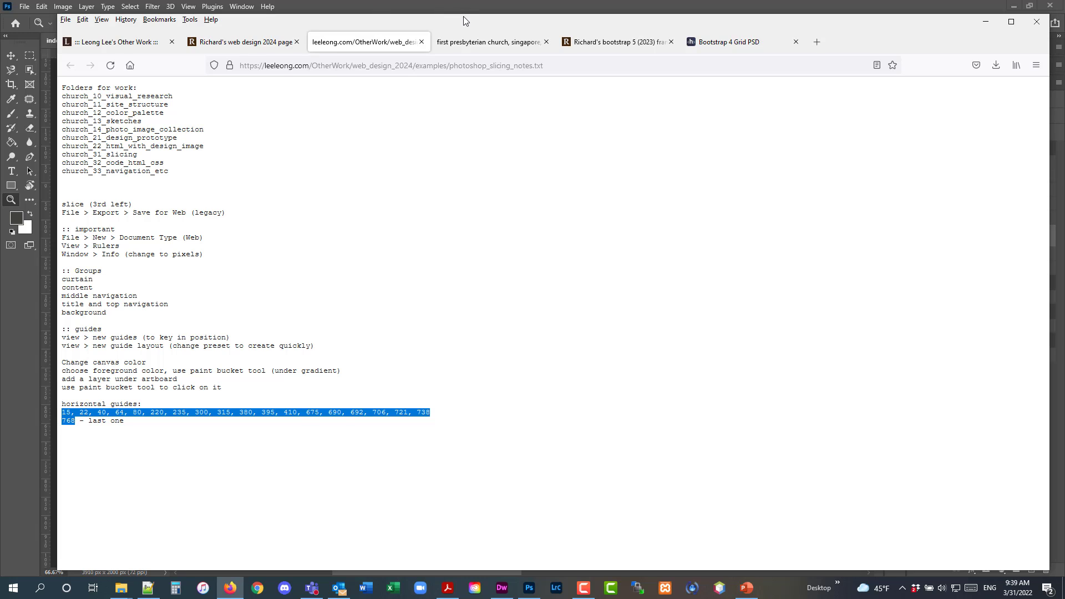
{"action": "left_click_drag", "start_coordinate": [465, 18], "coordinate": [1064, 12]}
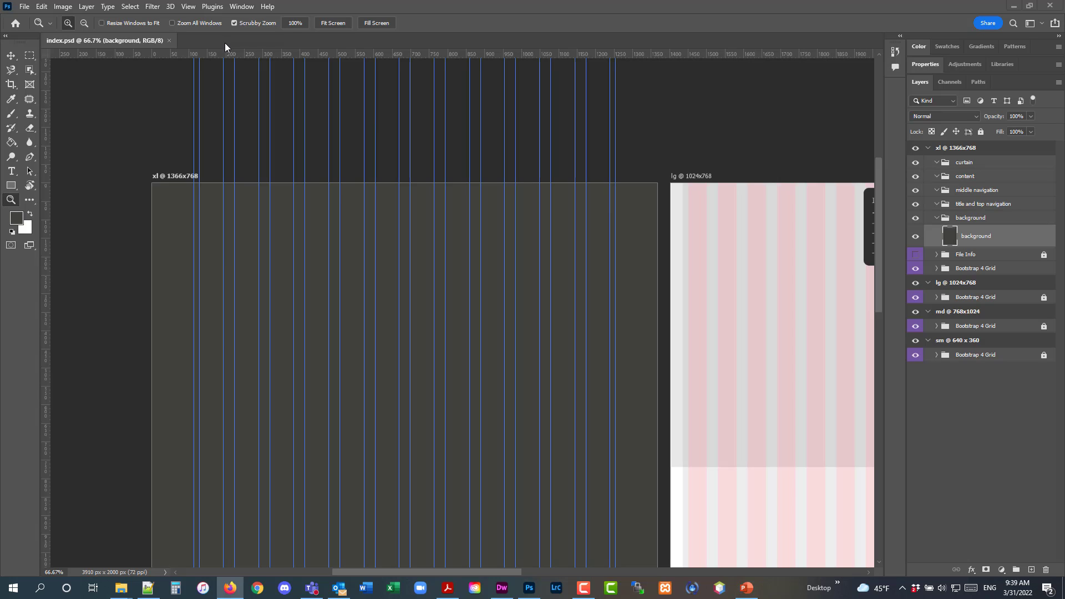
Switch to Photoshop and set up a new horizontal guide at 15 px for the xl artboard.
{"action": "left_click", "coordinate": [188, 7]}
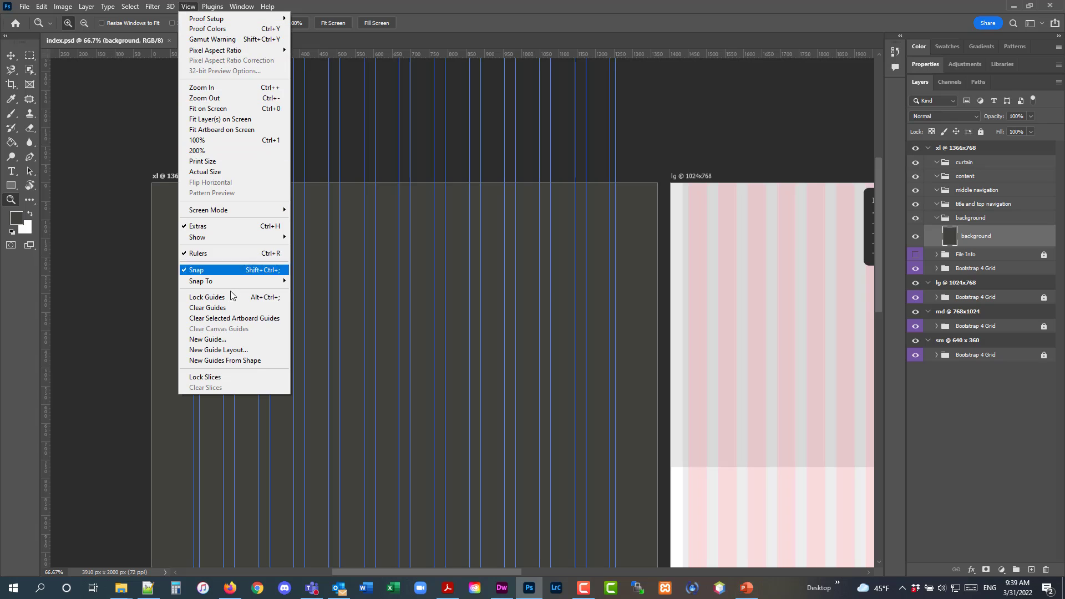
{"action": "left_click", "coordinate": [230, 337]}
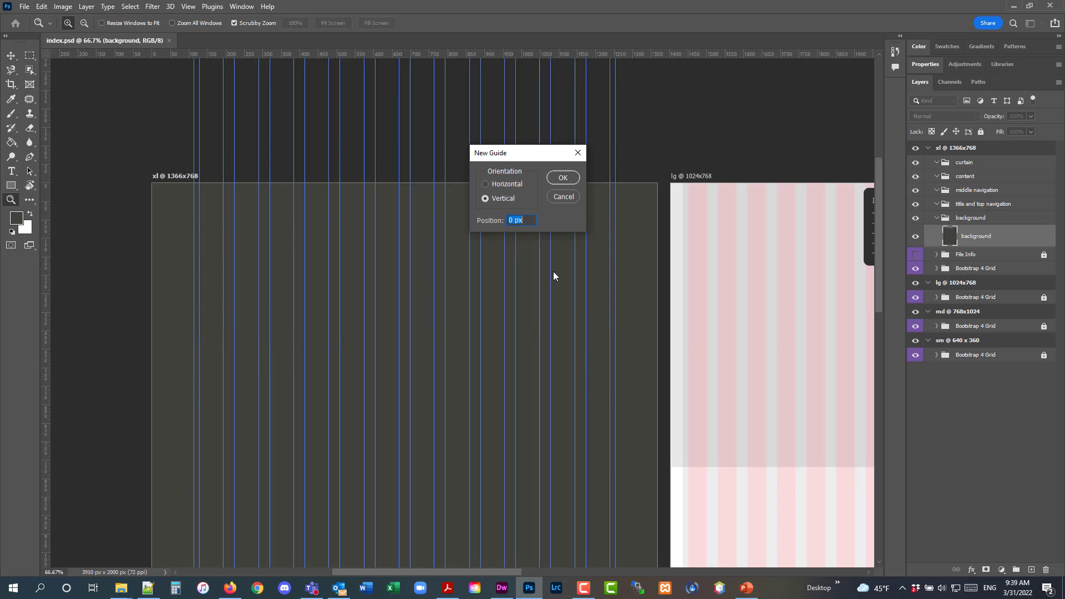
{"action": "left_click", "coordinate": [516, 184]}
Switch to Notepad++ and paste the horizontal guide positions, 15 through 768, below the color codes in read_me.txt.
{"action": "left_click", "coordinate": [147, 589]}
{"action": "left_click_drag", "start_coordinate": [351, 313], "coordinate": [833, 315]}
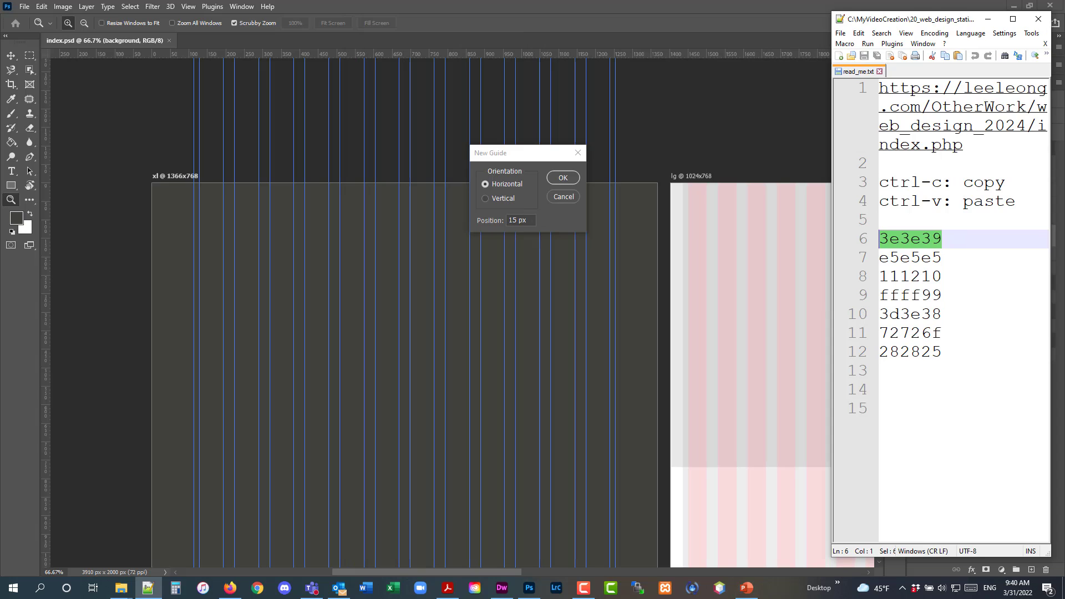
{"action": "key", "text": "alt+Tab"}
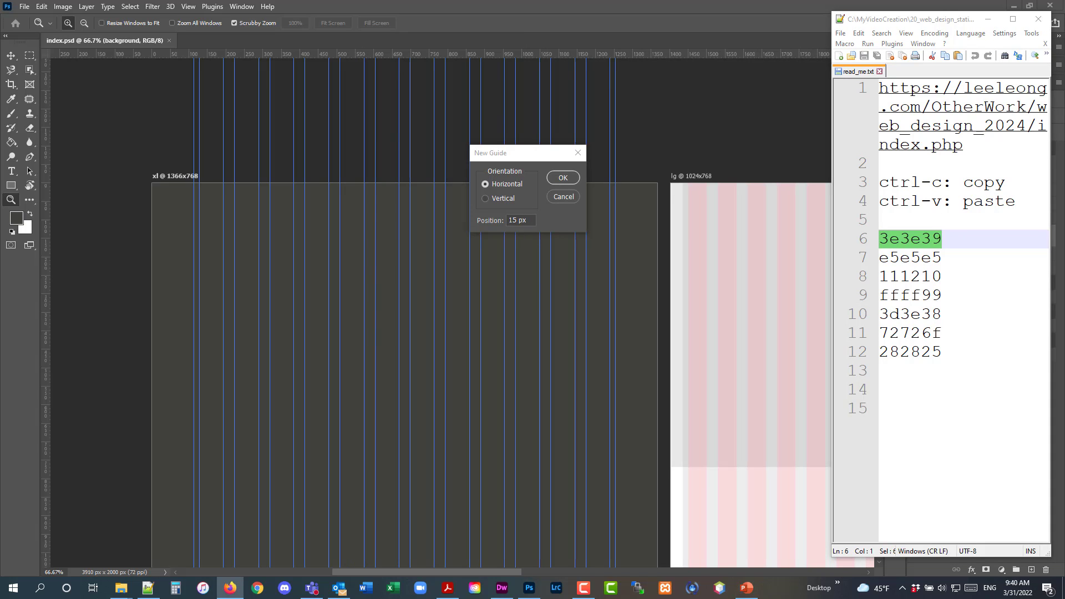
{"action": "left_click", "coordinate": [956, 352]}
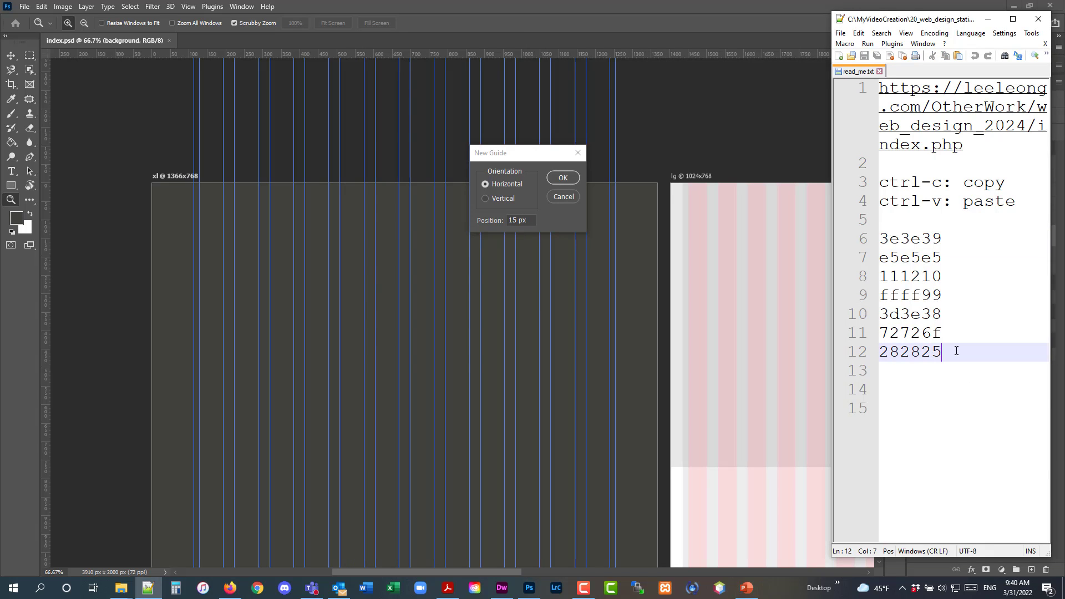
{"action": "key", "text": "Return"}
{"action": "key", "text": "Return"}
{"action": "type", "text": "15, 22, 40, 64, 80, 220, 235, 300, 315, 380, 395, 410, 675, 690, 692, 706, 721, 738 768 - last one"}
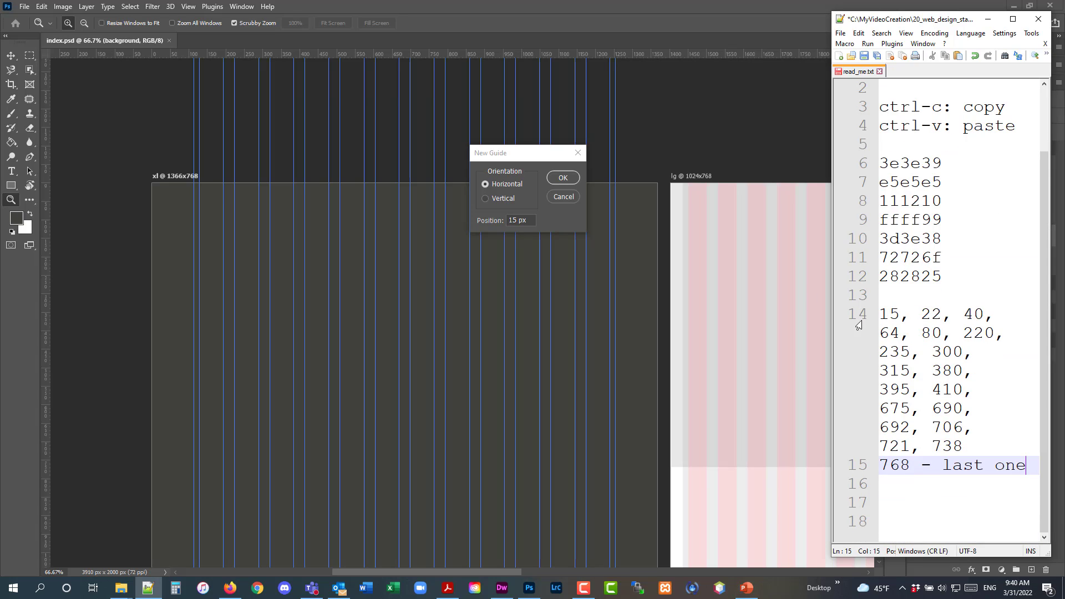
Return to Photoshop and create the prepared 15 px horizontal guide.
{"action": "left_click", "coordinate": [555, 180]}
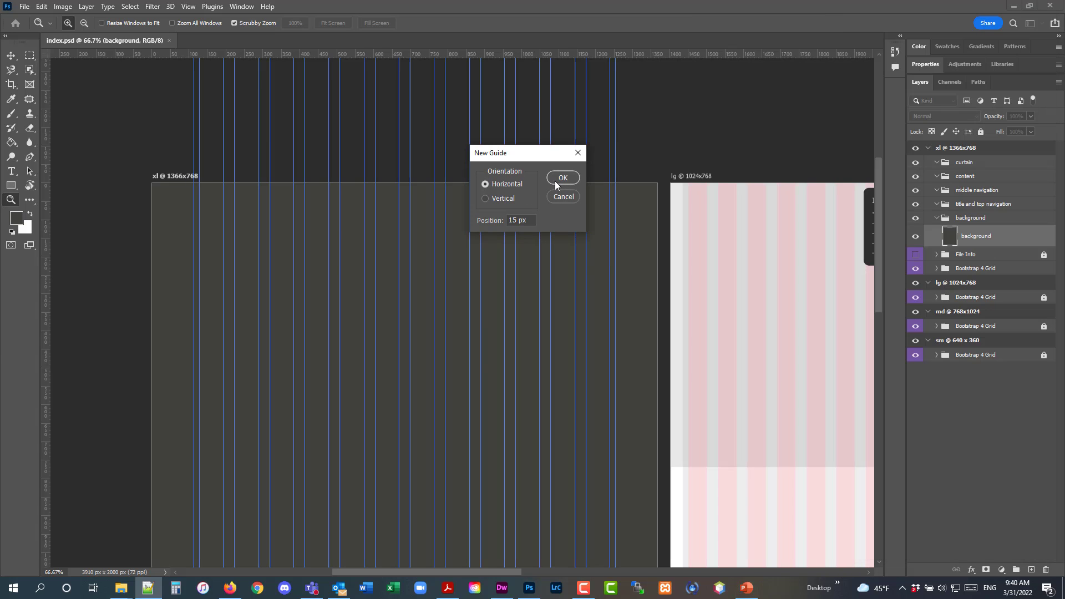
{"action": "left_click", "coordinate": [554, 178]}
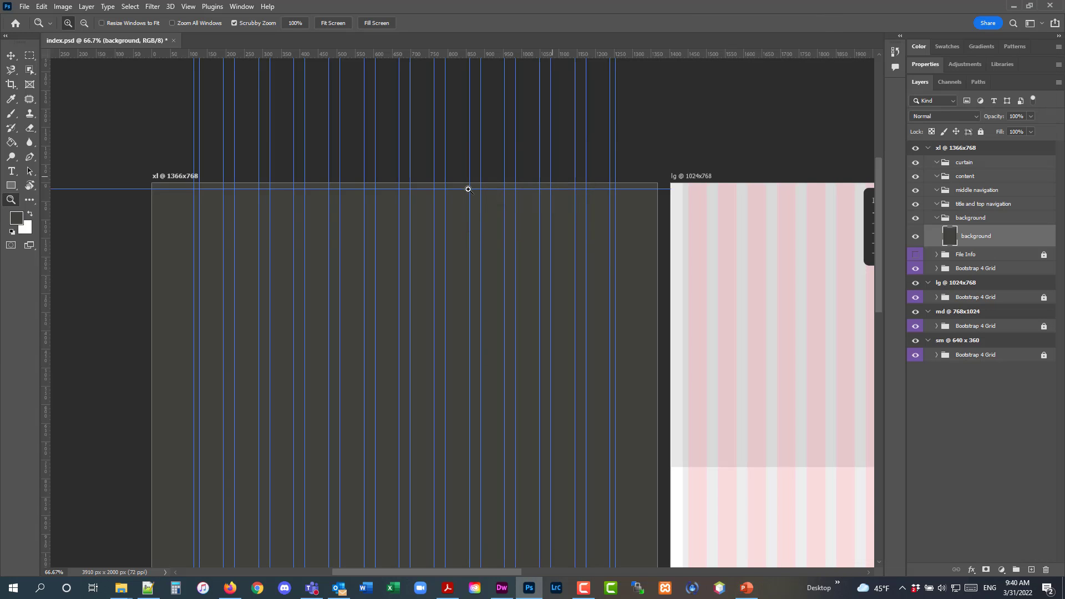
Arrange the Photoshop and Notepad++ windows side by side so the artboard and guide list are both readable.
{"action": "left_click", "coordinate": [1029, 5]}
{"action": "left_click_drag", "start_coordinate": [746, 9], "coordinate": [333, 3]}
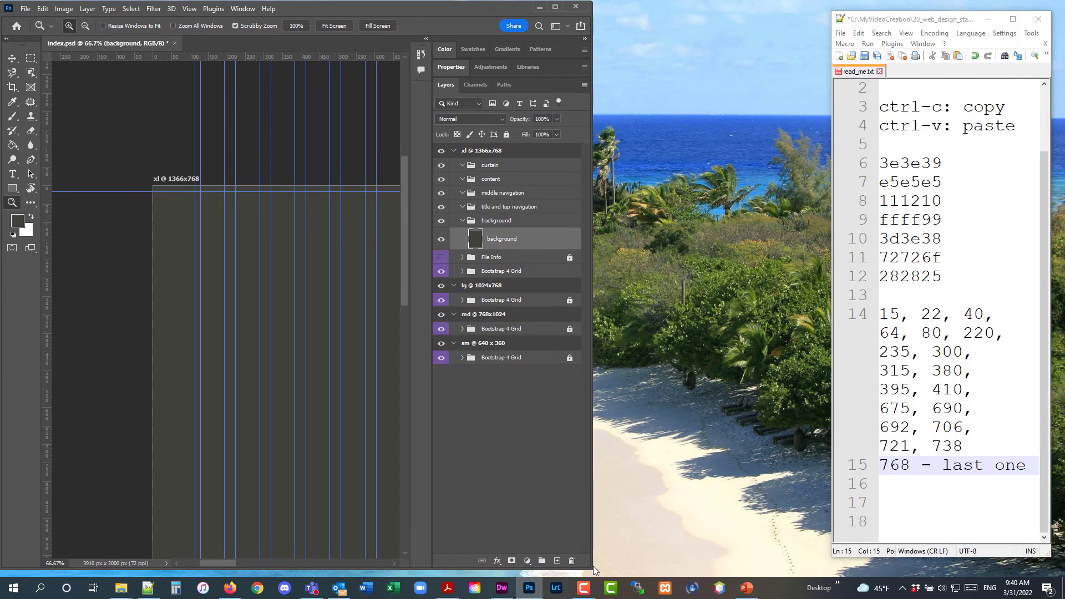
{"action": "left_click_drag", "start_coordinate": [594, 567], "coordinate": [782, 569]}
{"action": "mouse_move", "coordinate": [318, 564]}
{"action": "left_mouse_down"}
{"action": "mouse_move", "coordinate": [357, 562]}
{"action": "mouse_move", "coordinate": [327, 563]}
{"action": "left_mouse_up"}
{"action": "left_click", "coordinate": [153, 591]}
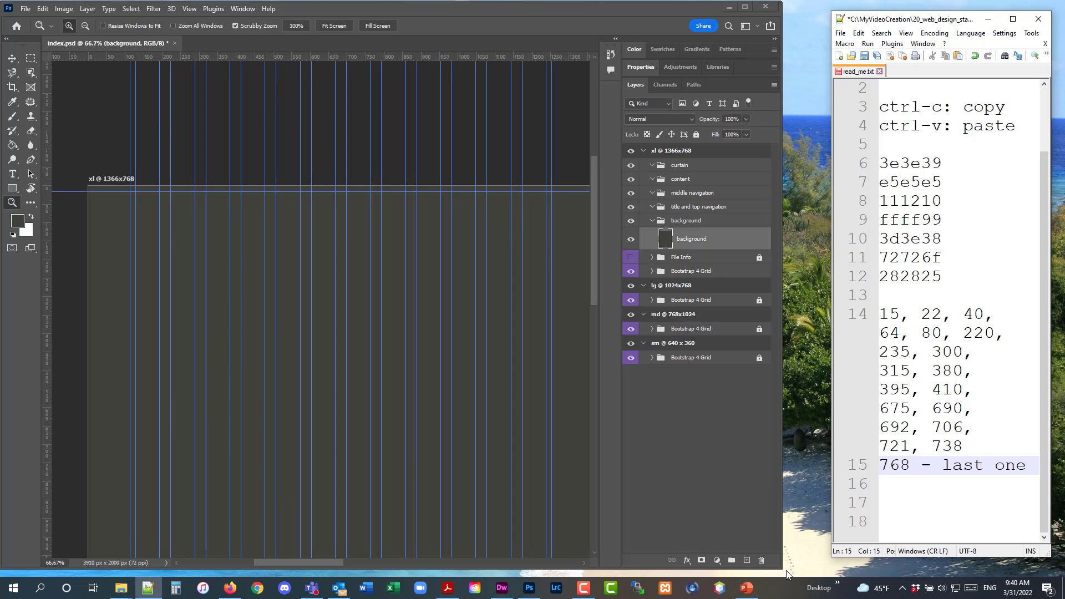
{"action": "left_click_drag", "start_coordinate": [784, 571], "coordinate": [829, 573]}
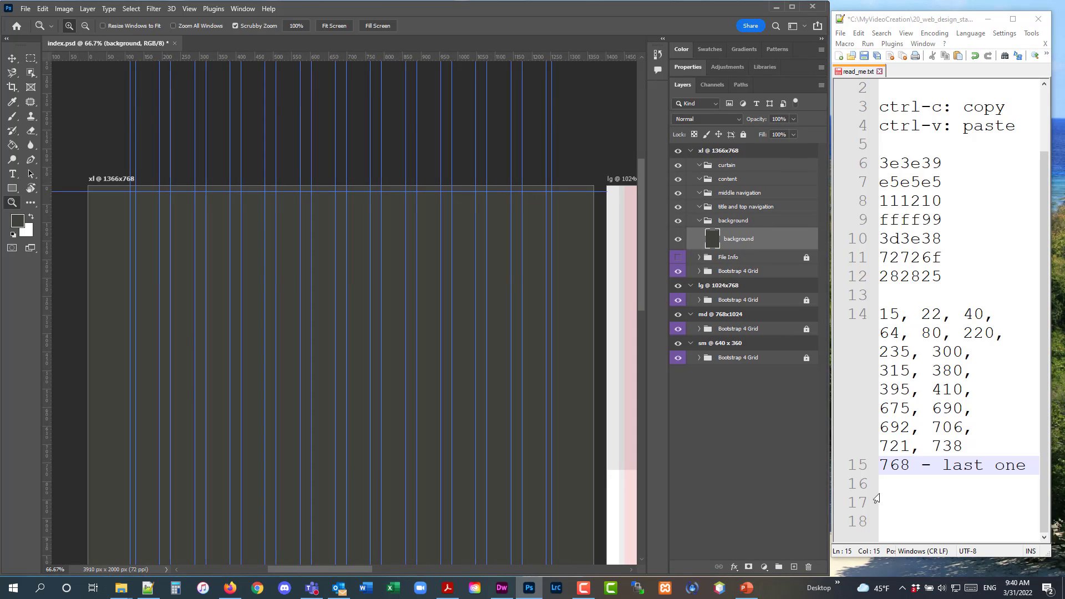
{"action": "left_click_drag", "start_coordinate": [944, 21], "coordinate": [957, 11]}
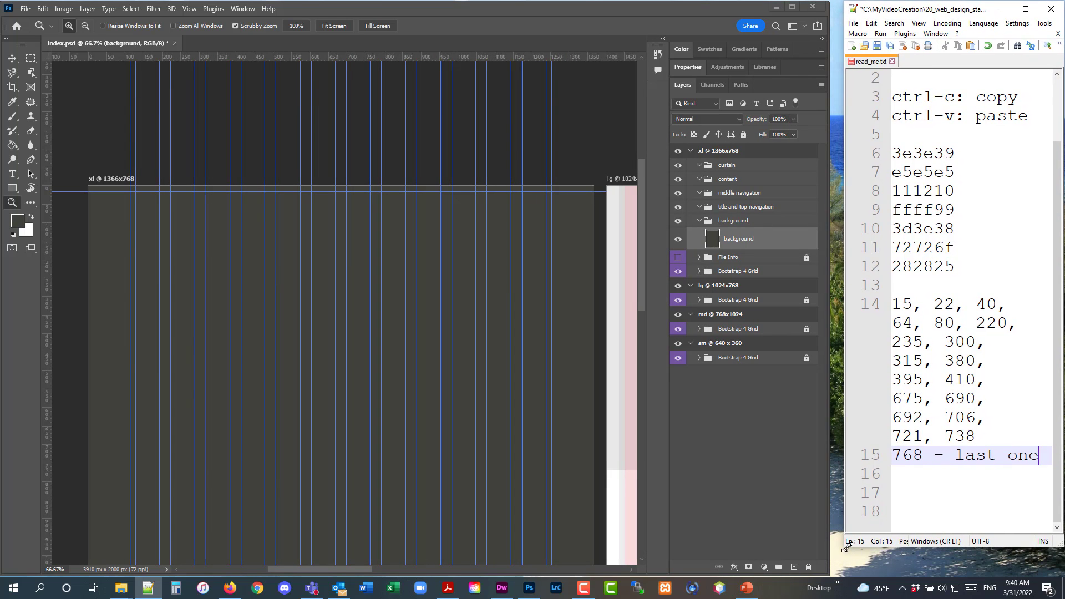
{"action": "left_click_drag", "start_coordinate": [847, 546], "coordinate": [835, 552]}
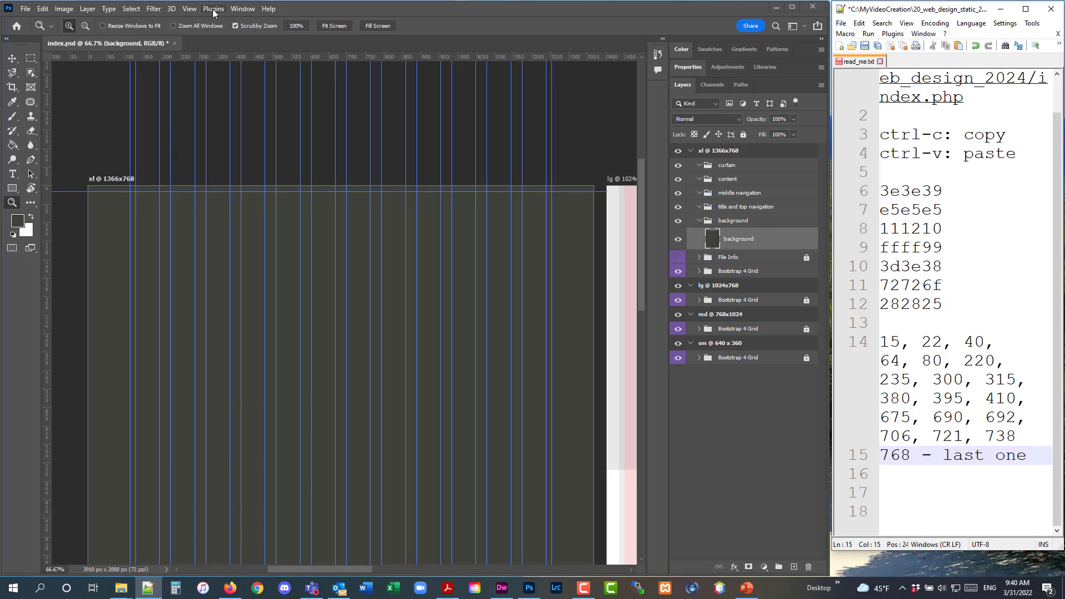
Add a horizontal guide at 22 px to the xl artboard in index.psd.
{"action": "left_click", "coordinate": [189, 9]}
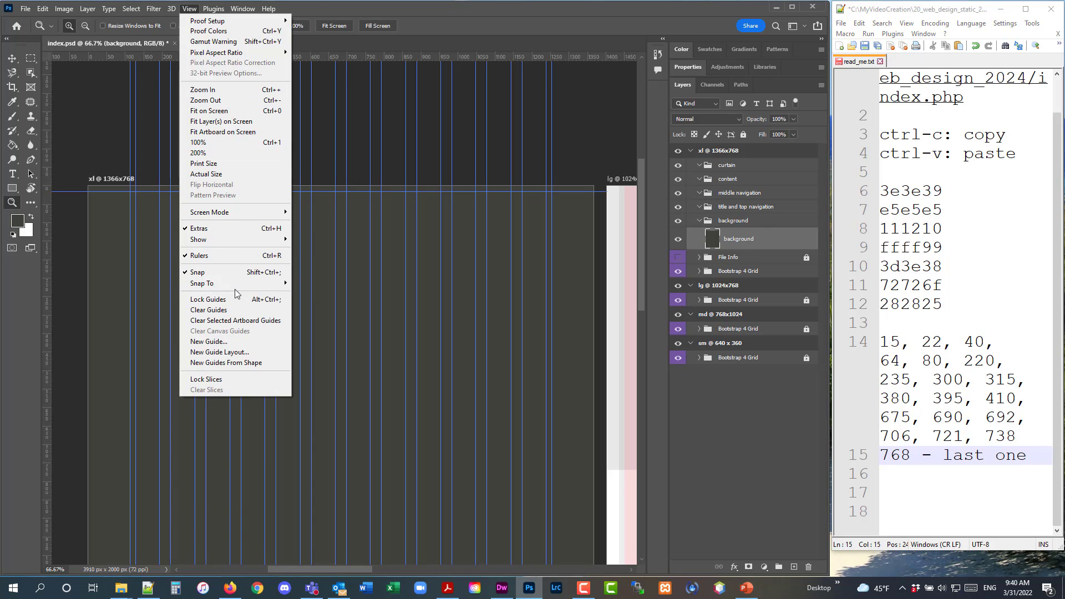
{"action": "left_click", "coordinate": [247, 343]}
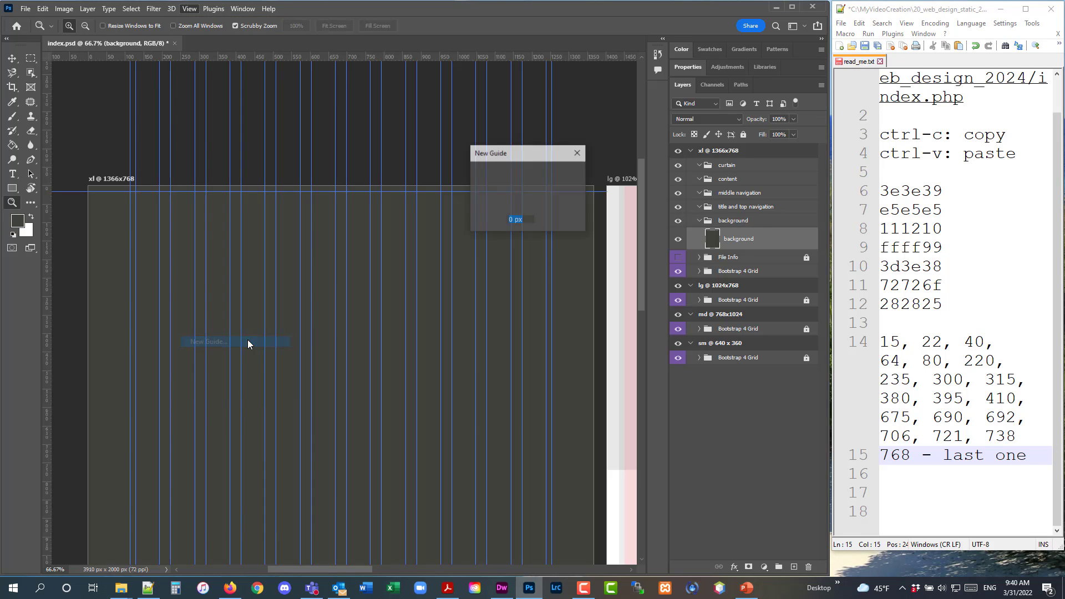
{"action": "left_click", "coordinate": [514, 219]}
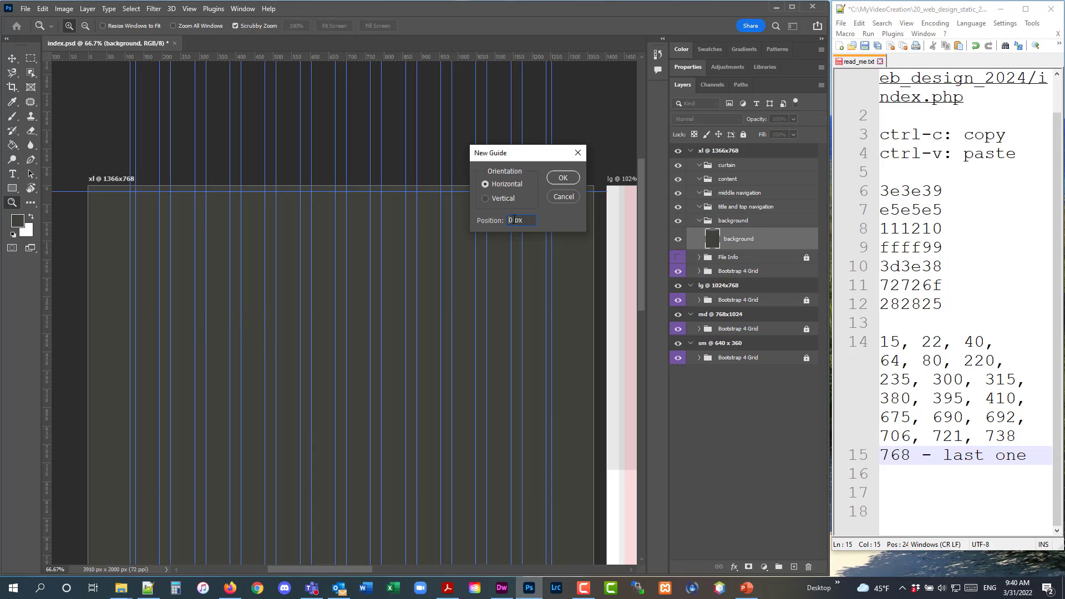
{"action": "key", "text": "BackSpace"}
{"action": "type", "text": "22"}
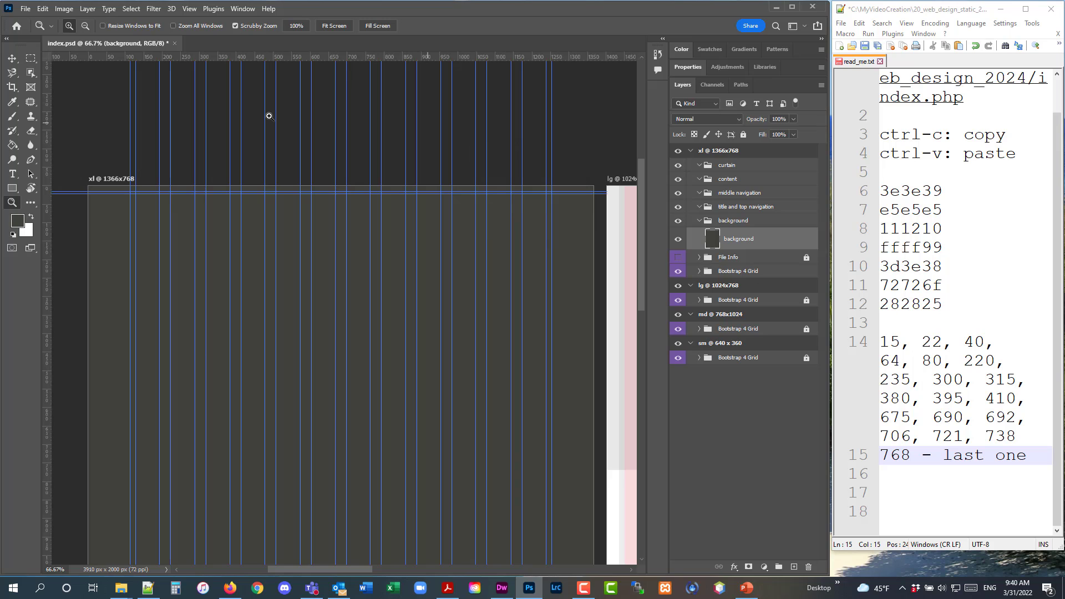
Add a horizontal guide at 40 px to the xl artboard.
{"action": "left_click", "coordinate": [188, 9]}
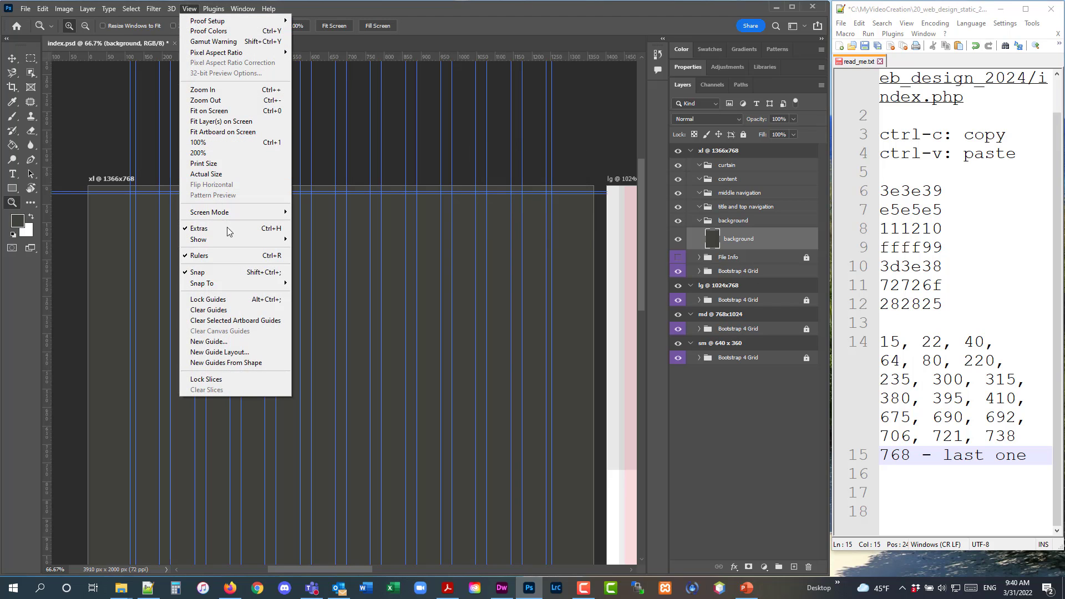
{"action": "left_click", "coordinate": [247, 345]}
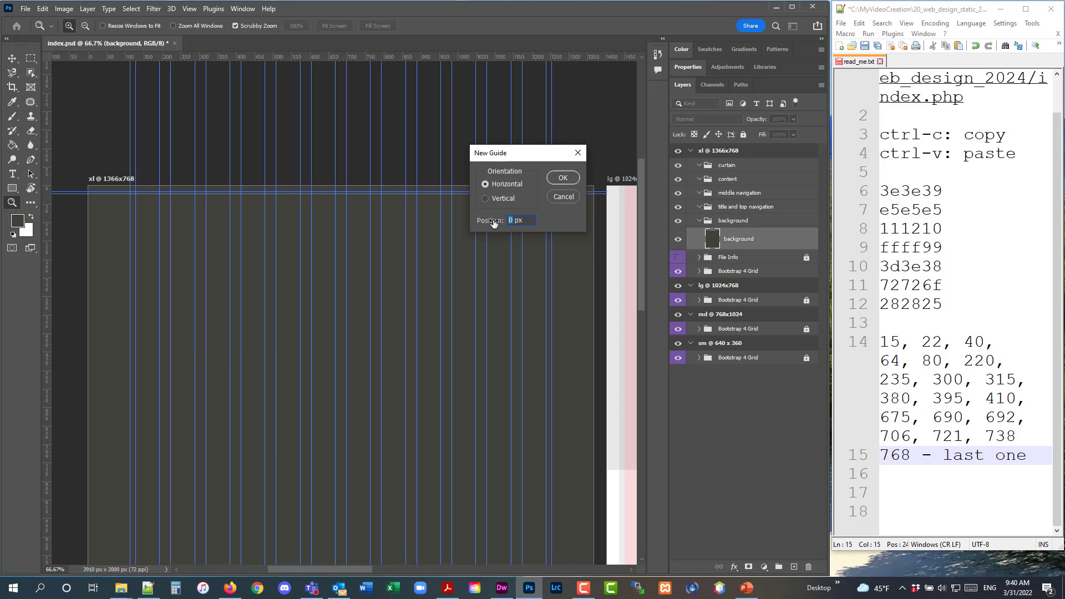
{"action": "left_click", "coordinate": [550, 178]}
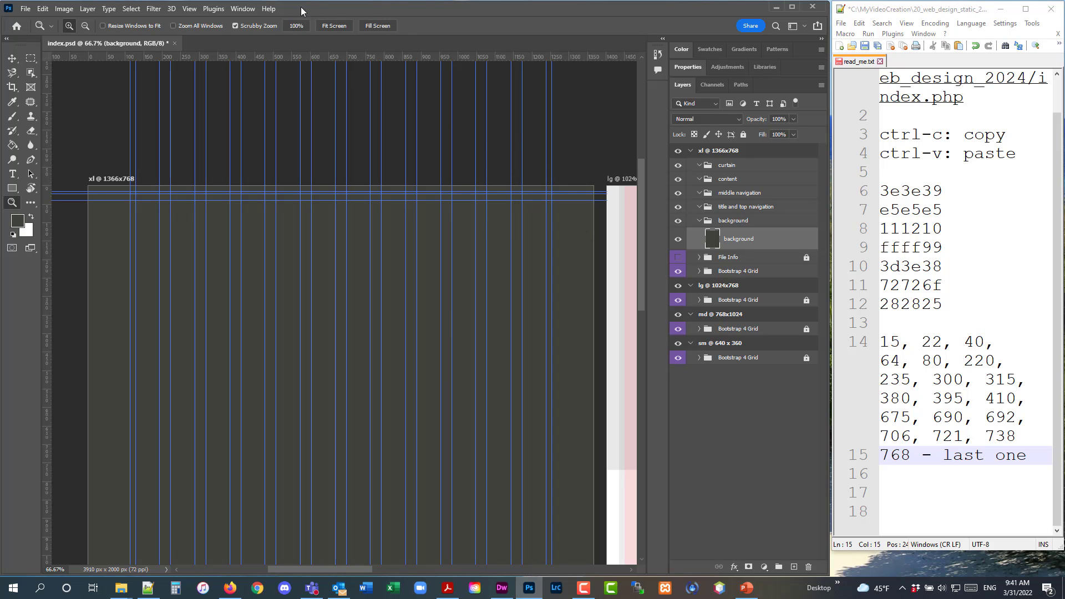
Add a horizontal guide at 64 px to the xl artboard.
{"action": "left_click", "coordinate": [194, 10]}
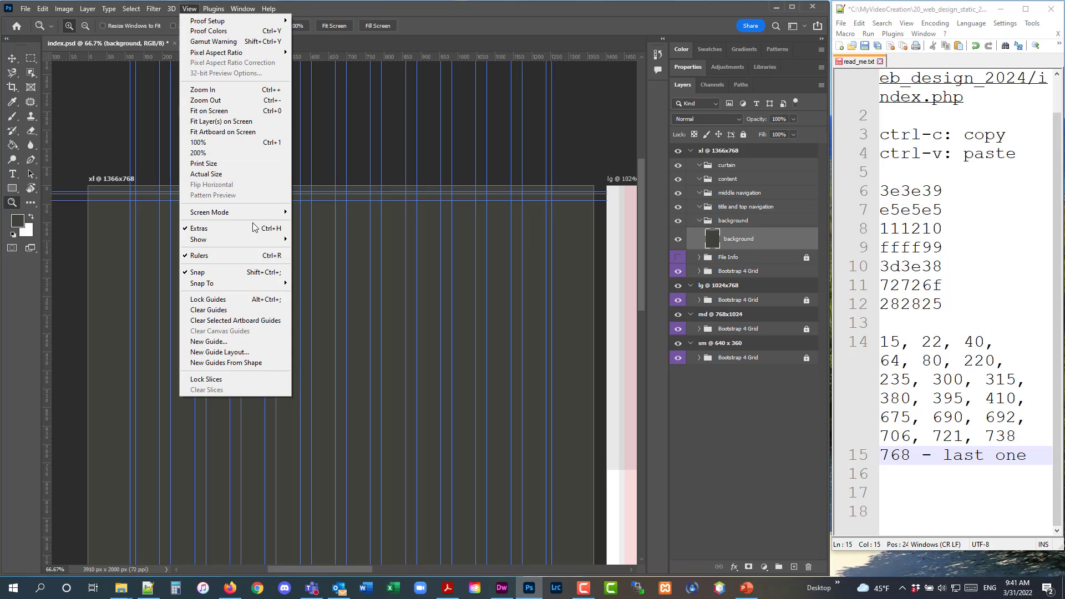
{"action": "left_click", "coordinate": [264, 342]}
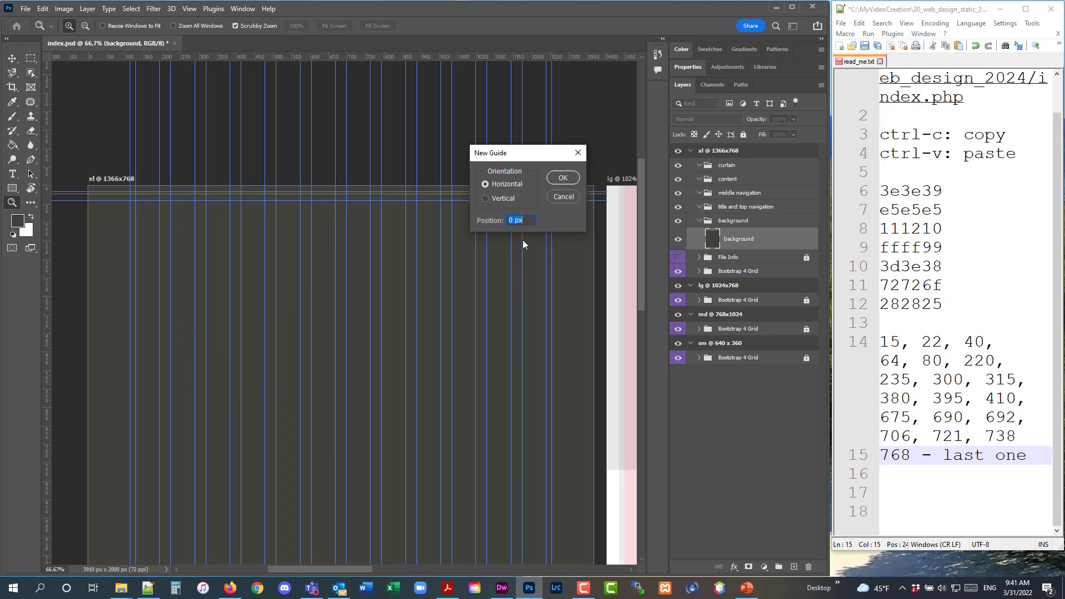
{"action": "left_click", "coordinate": [513, 221]}
{"action": "left_click", "coordinate": [494, 222]}
{"action": "left_click", "coordinate": [561, 177]}
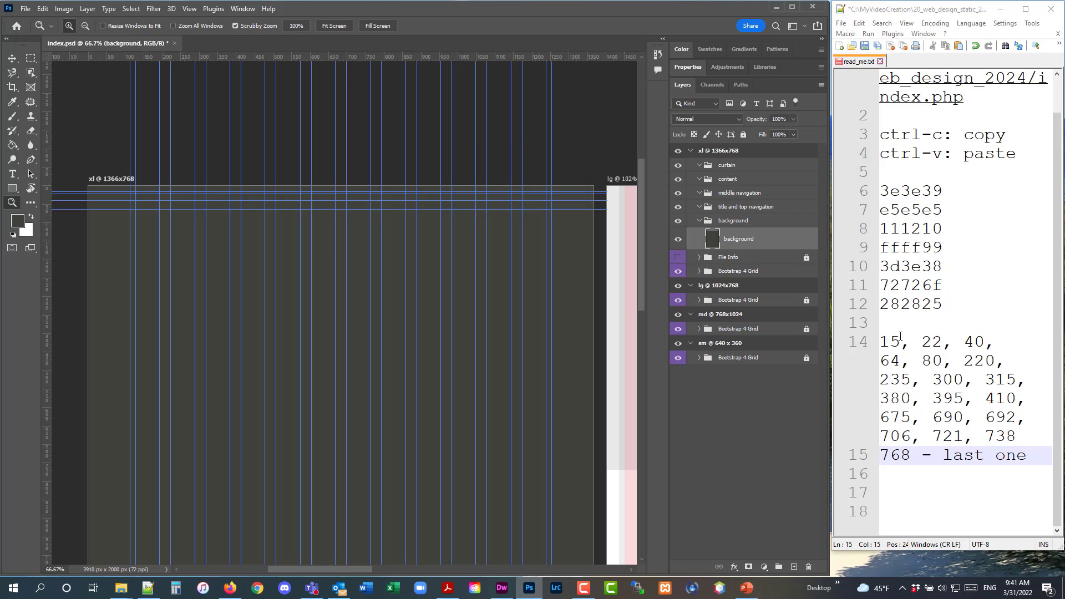
Mark 80 in the read_me.txt guide list and add a horizontal guide at 80 px to the xl artboard.
{"action": "left_click_drag", "start_coordinate": [927, 361], "coordinate": [944, 360]}
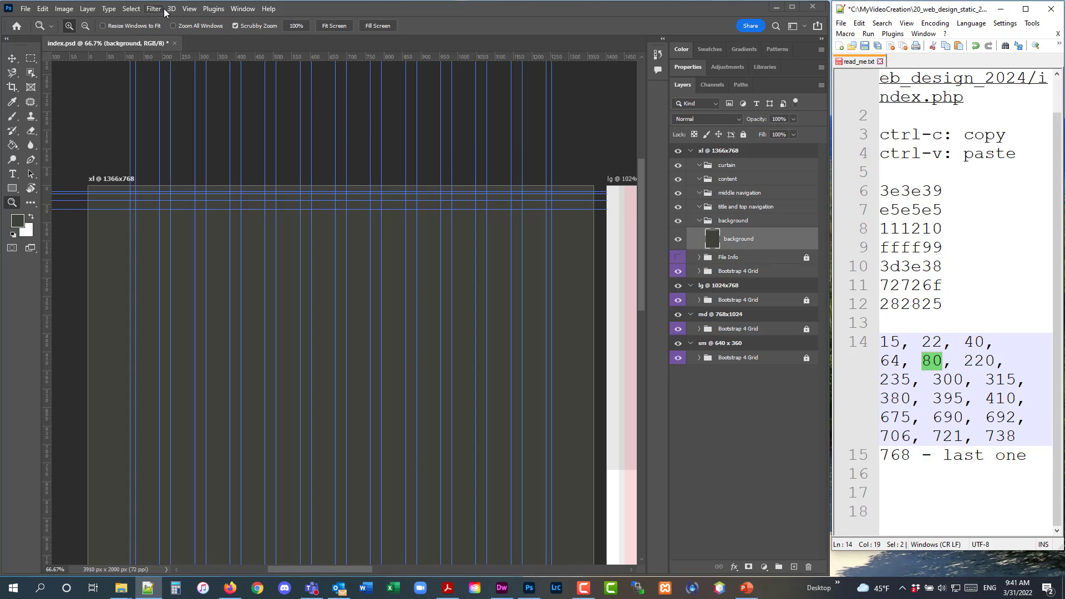
{"action": "left_click", "coordinate": [189, 8]}
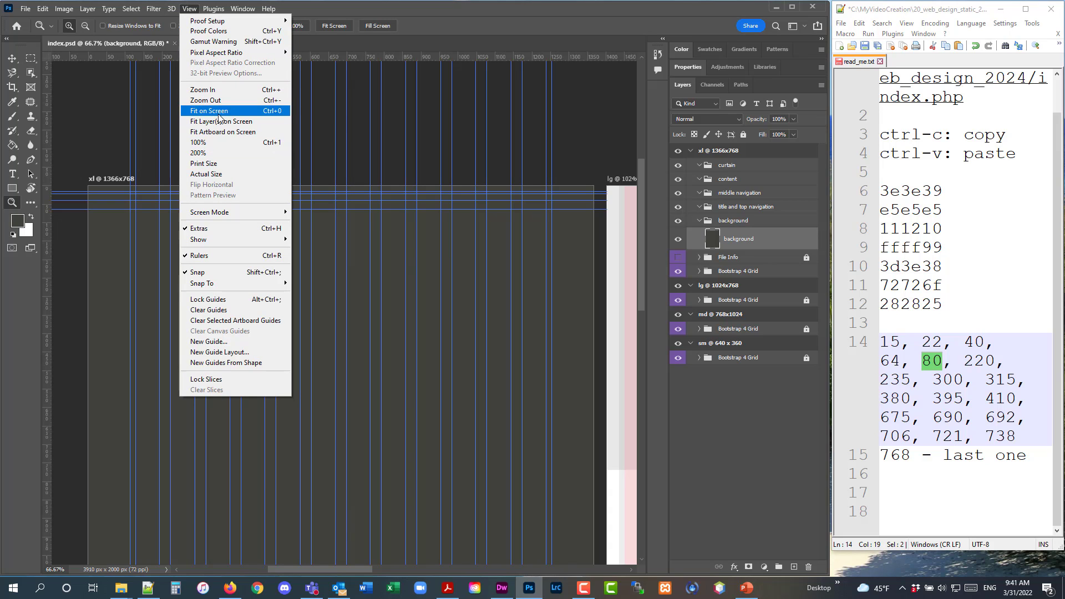
{"action": "left_click", "coordinate": [241, 341]}
{"action": "left_click", "coordinate": [516, 221]}
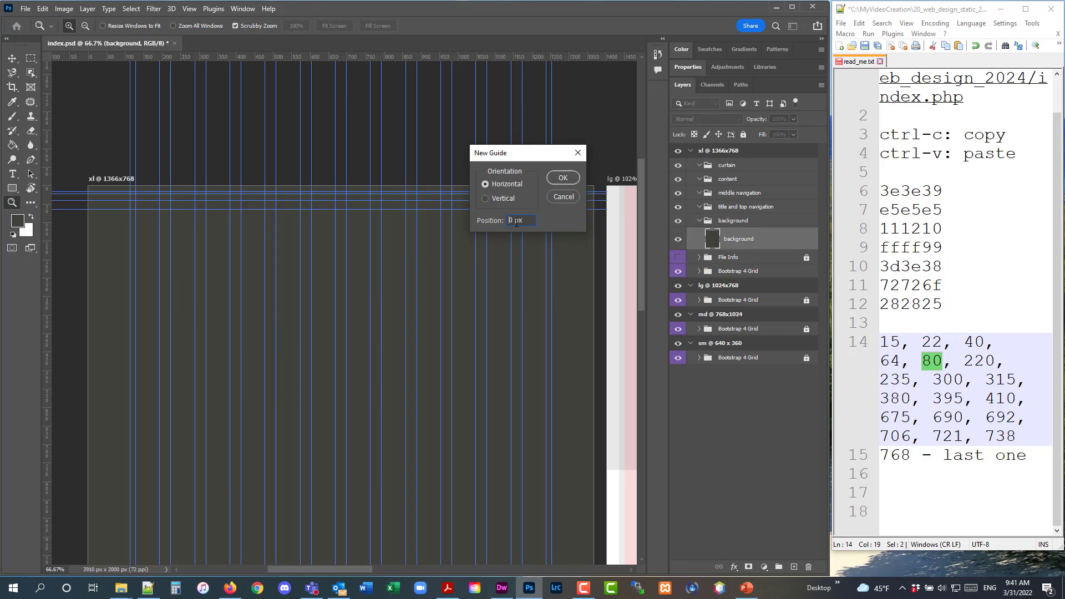
{"action": "left_click", "coordinate": [493, 222]}
{"action": "type", "text": "80"}
{"action": "left_click", "coordinate": [559, 178]}
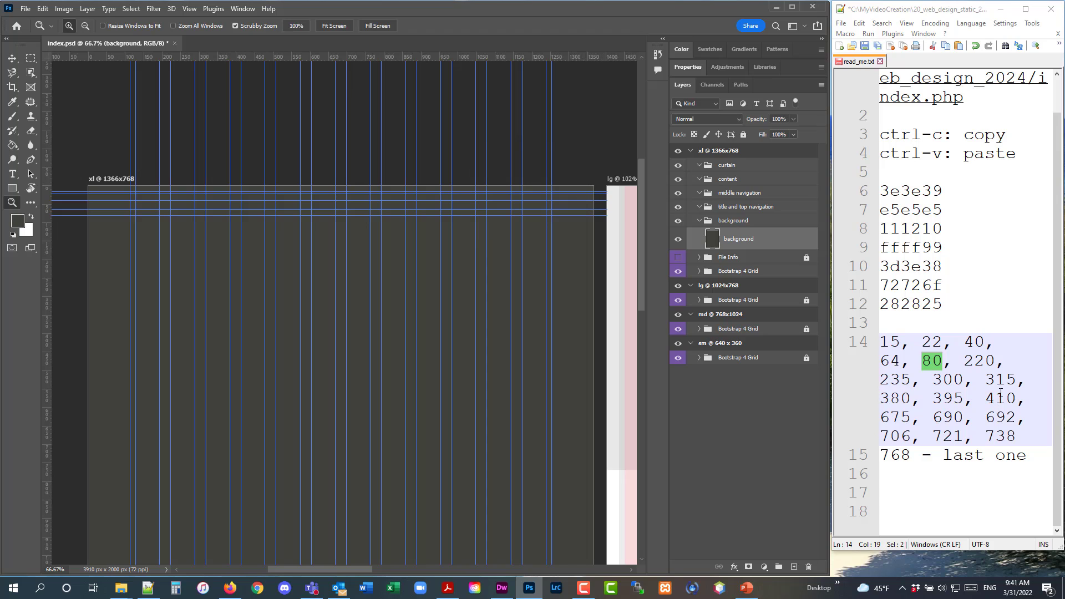
Select 220 in the read_me.txt guide list and add a horizontal guide at 220 px to the xl artboard.
{"action": "double_click", "coordinate": [992, 361]}
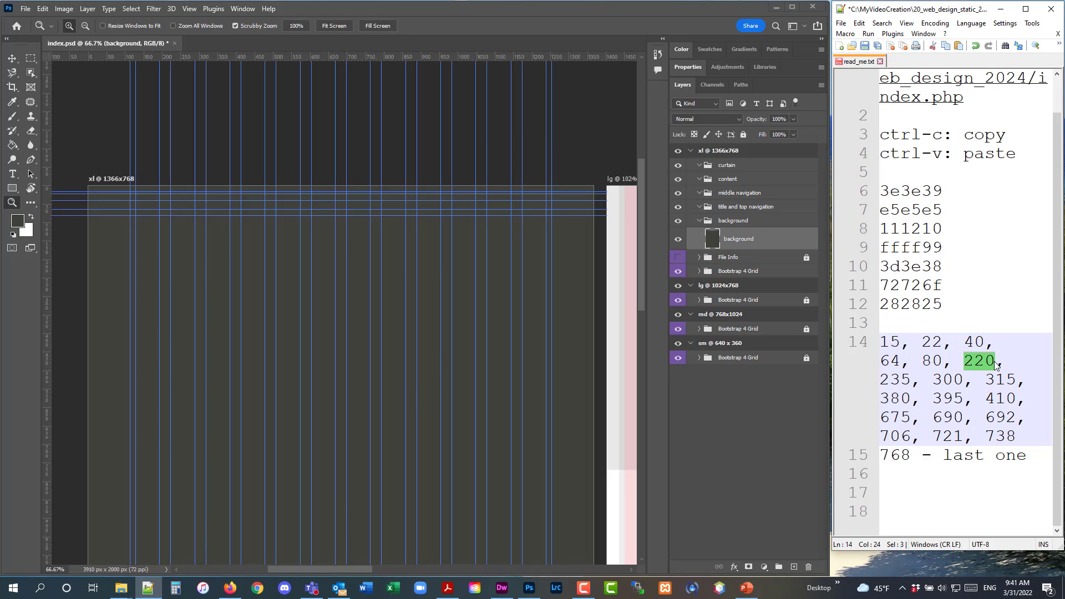
{"action": "left_click", "coordinate": [190, 9]}
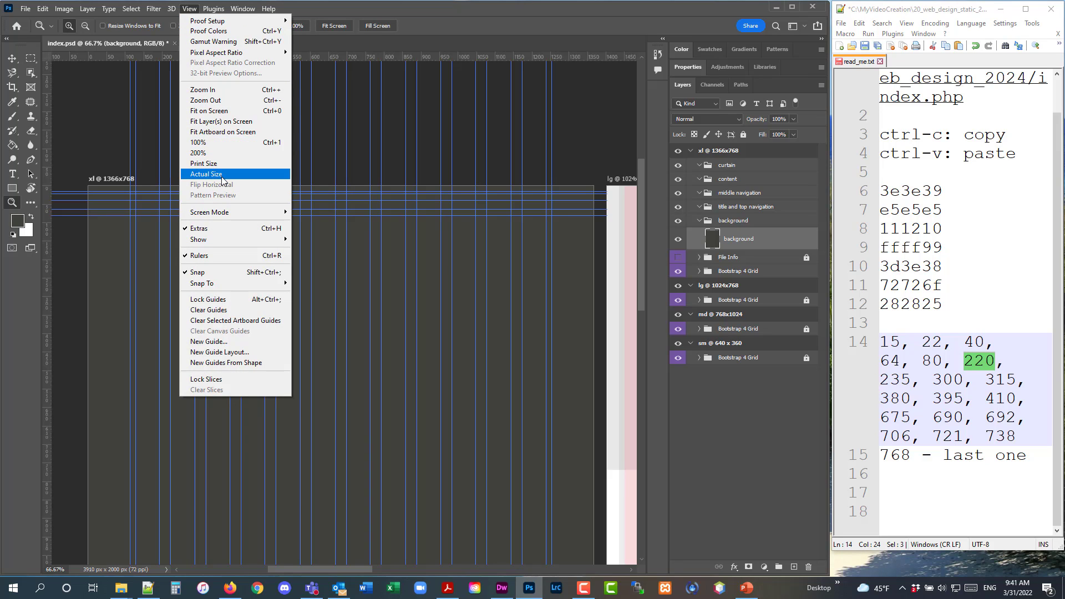
{"action": "left_click", "coordinate": [244, 342]}
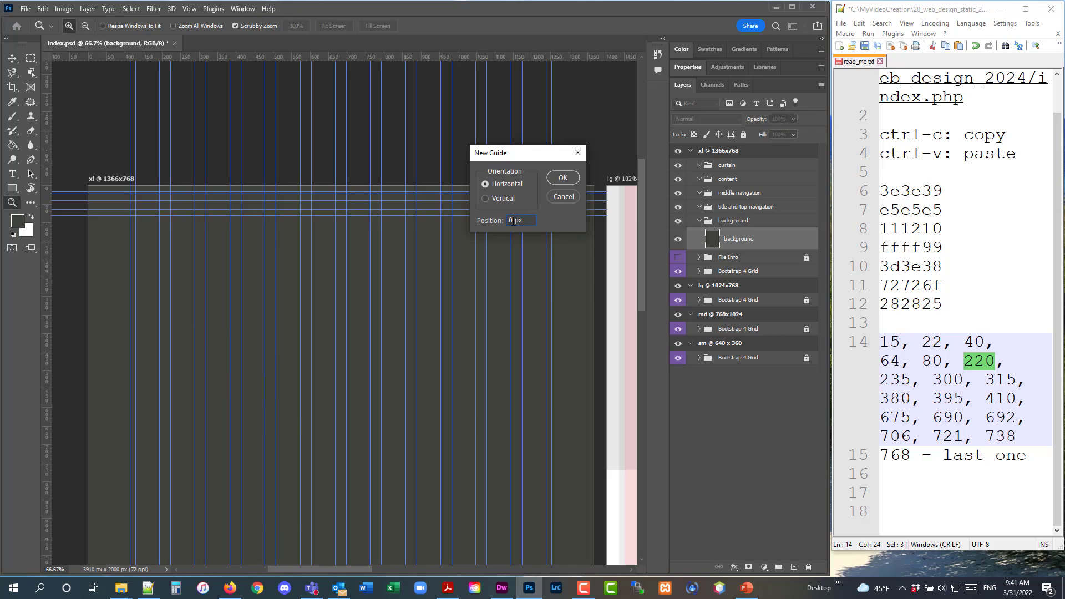
{"action": "type", "text": "220"}
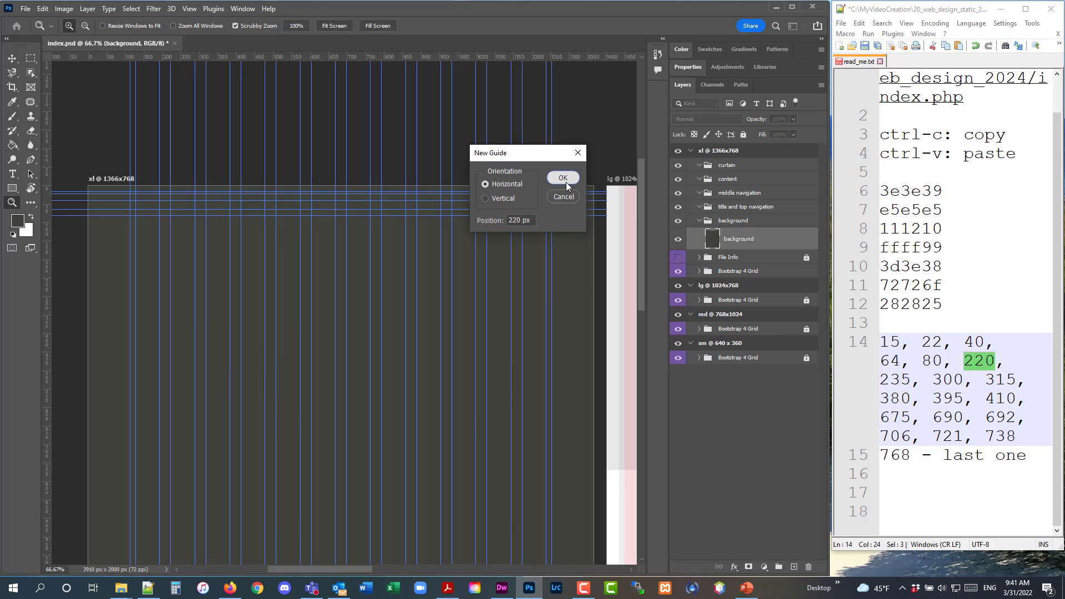
{"action": "left_click", "coordinate": [565, 182]}
Select 235 in the guide list and add a horizontal guide at 235 px to the xl artboard.
{"action": "left_click_drag", "start_coordinate": [905, 375], "coordinate": [865, 379]}
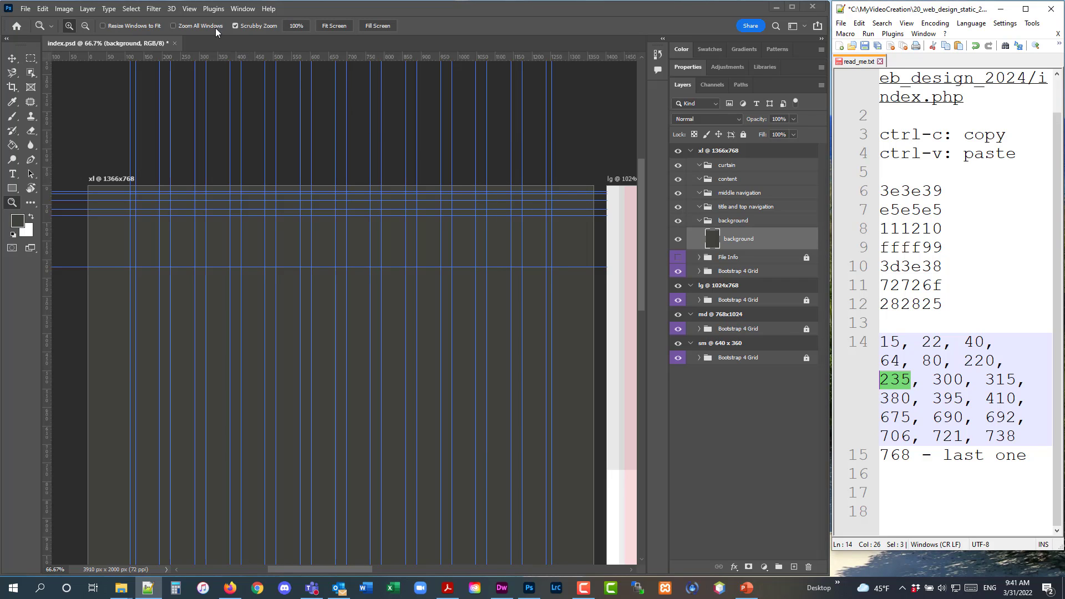
{"action": "left_click", "coordinate": [186, 12]}
{"action": "left_click", "coordinate": [186, 13]}
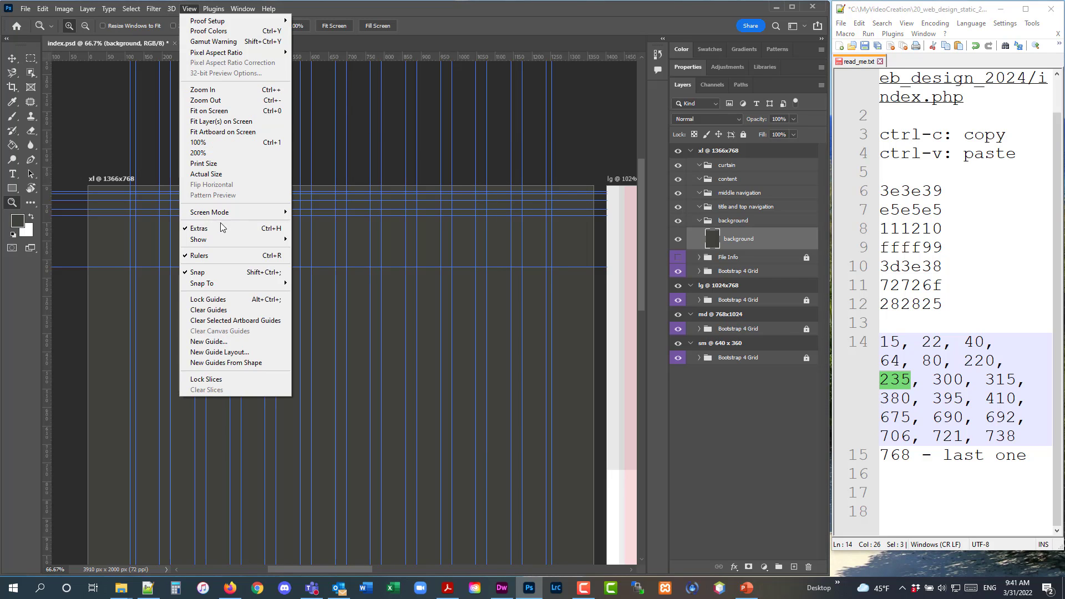
{"action": "left_click", "coordinate": [232, 342]}
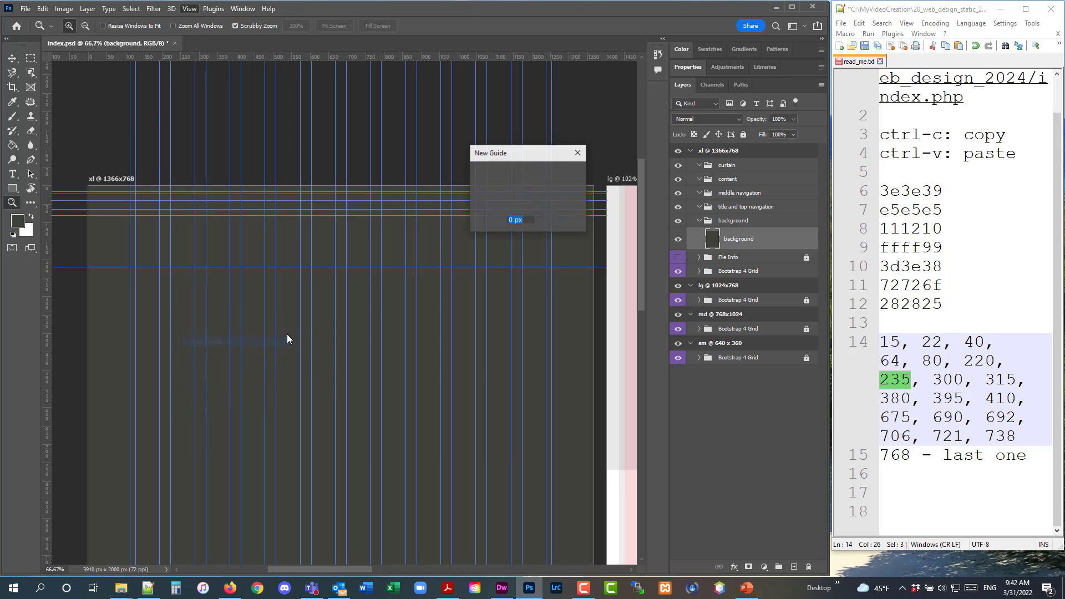
{"action": "left_click", "coordinate": [512, 221]}
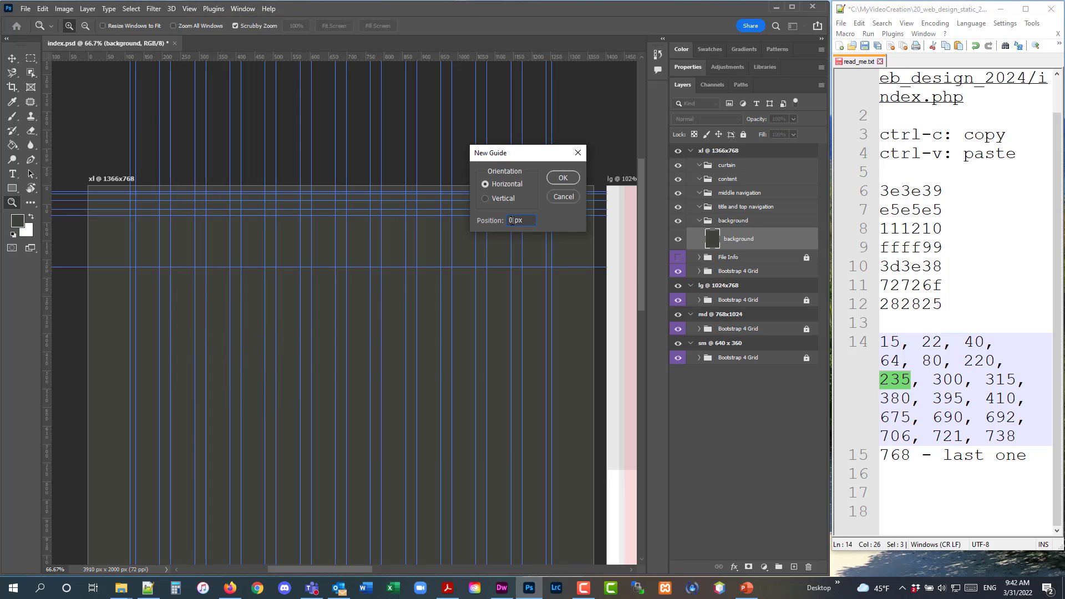
{"action": "type", "text": "235"}
{"action": "key", "text": "Delete"}
{"action": "left_click", "coordinate": [572, 179]}
Select 300 in the guide list and add a horizontal guide at 300 px to the xl artboard.
{"action": "left_click_drag", "start_coordinate": [932, 379], "coordinate": [962, 379]}
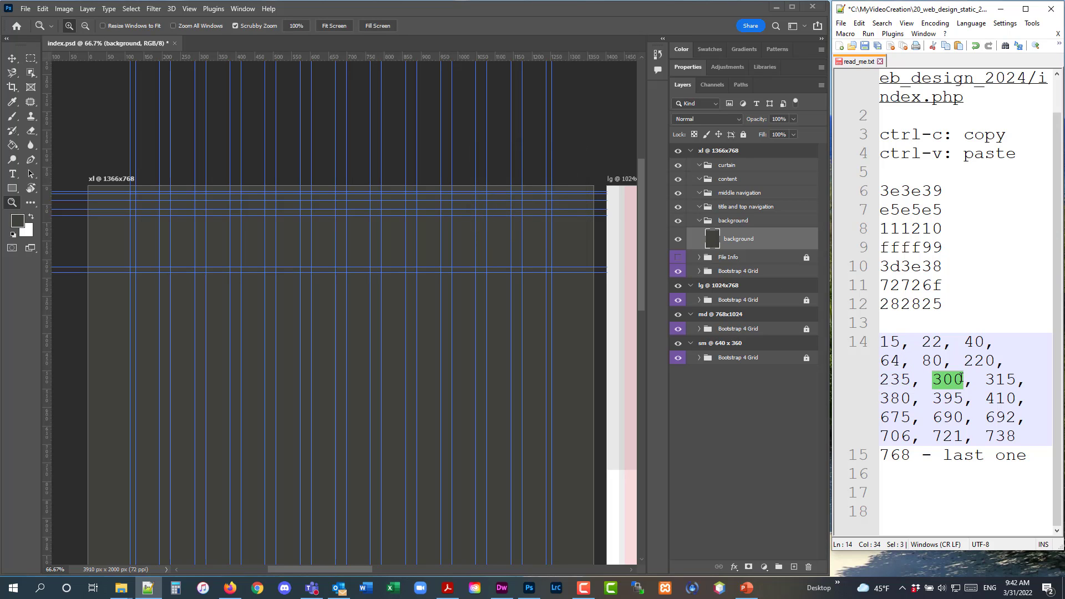
{"action": "left_click", "coordinate": [190, 9]}
{"action": "left_click", "coordinate": [190, 9]}
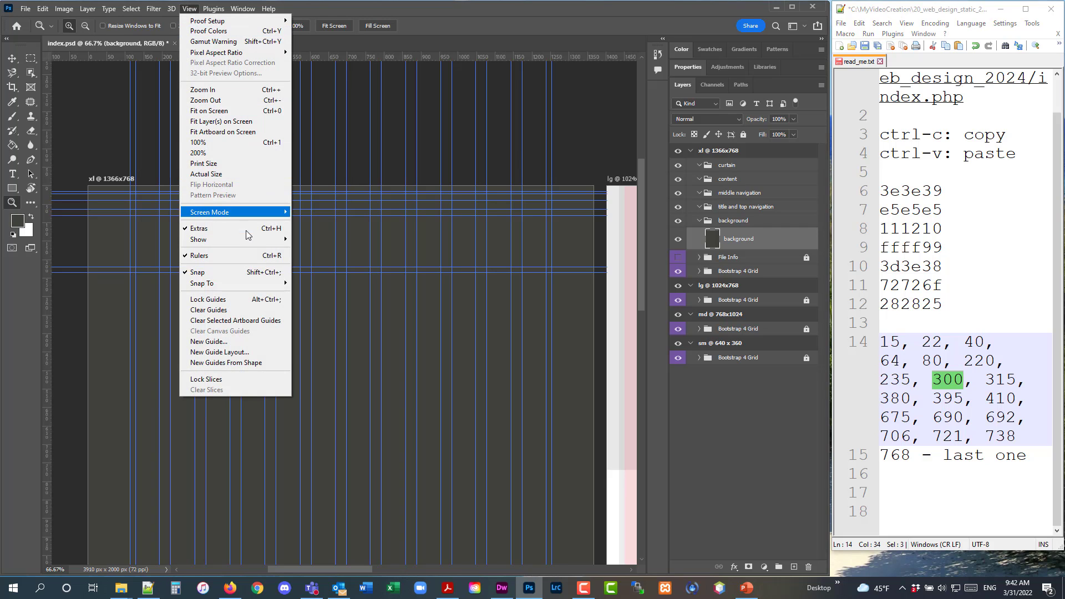
{"action": "left_click", "coordinate": [233, 341]}
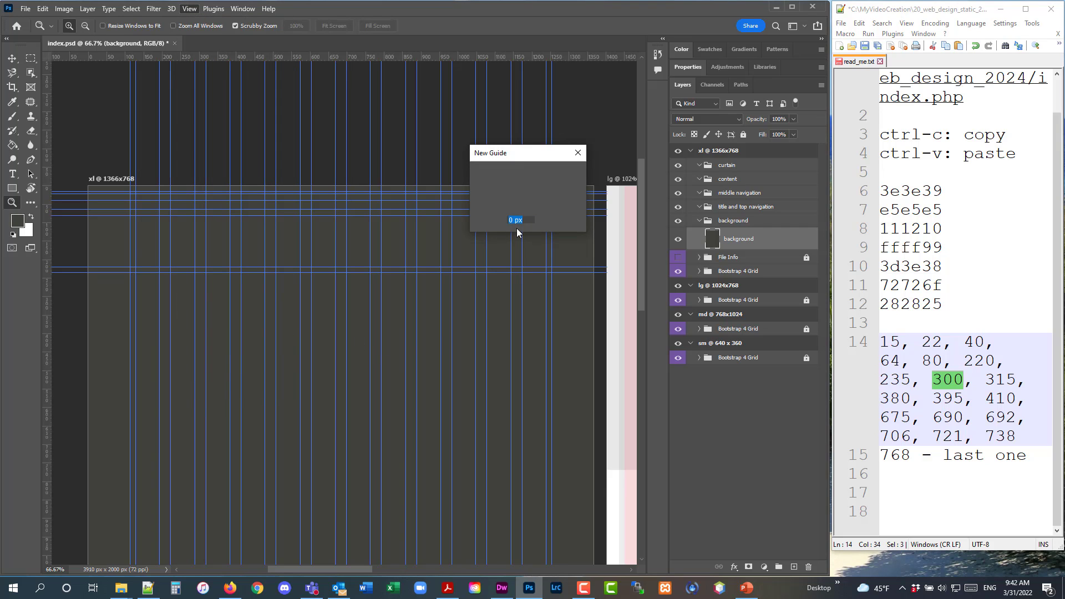
{"action": "type", "text": "300"}
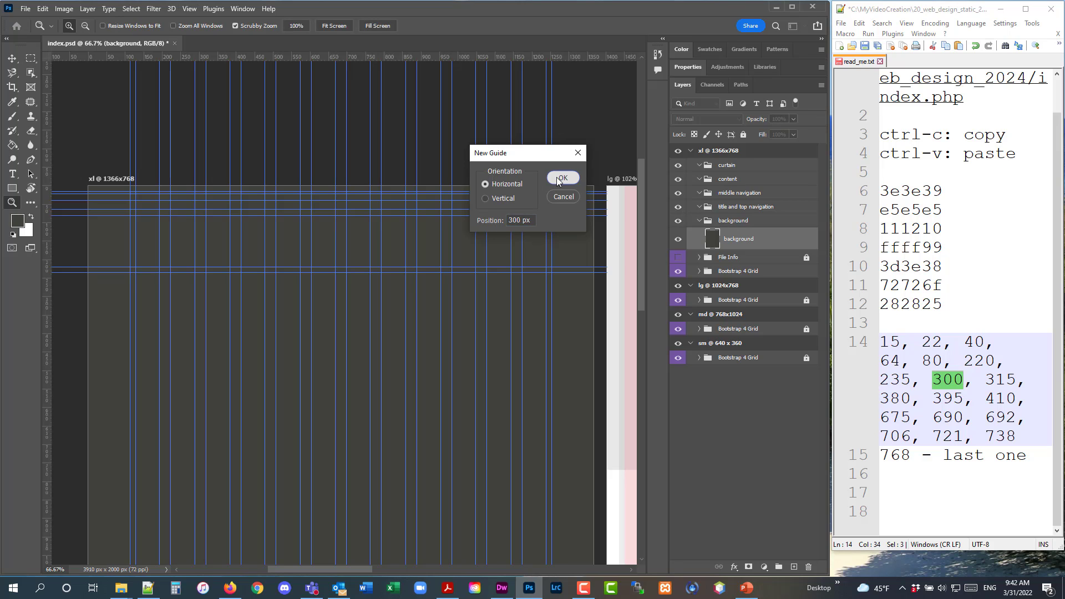
{"action": "key", "text": "Return"}
Copy 315 from the guide list and add a horizontal guide at 315 px to the xl artboard.
{"action": "left_click", "coordinate": [992, 380]}
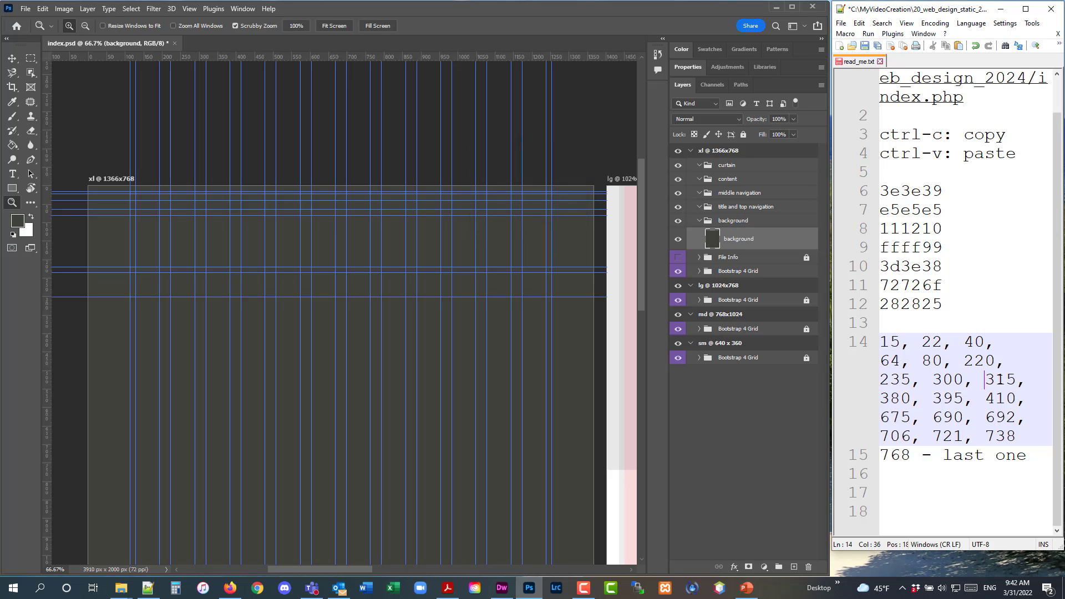
{"action": "double_click", "coordinate": [1013, 379]}
{"action": "key", "text": "ctrl+c"}
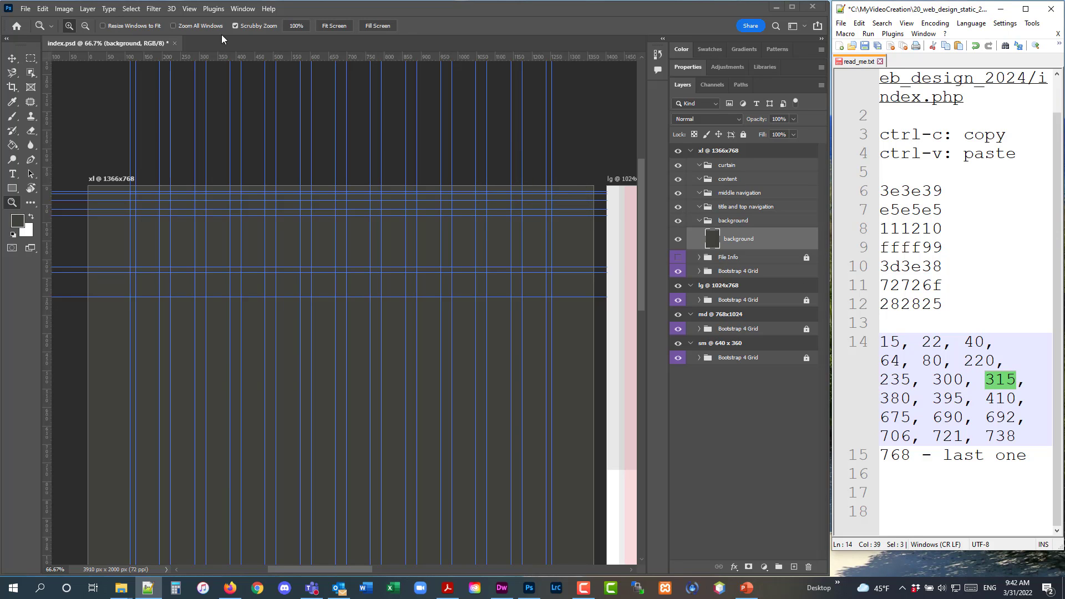
{"action": "left_click", "coordinate": [189, 10]}
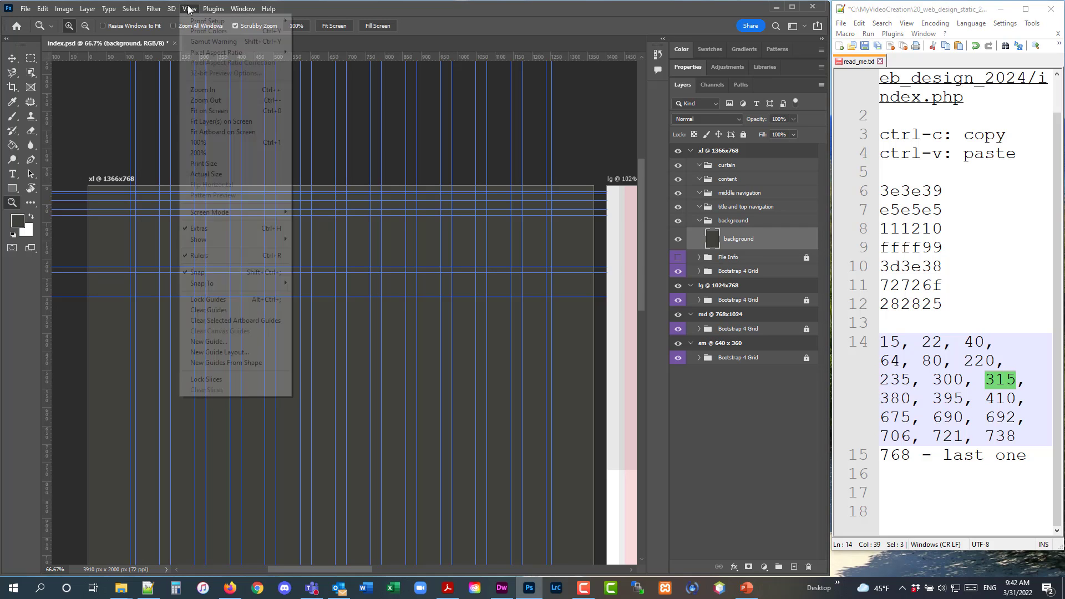
{"action": "left_click", "coordinate": [224, 340]}
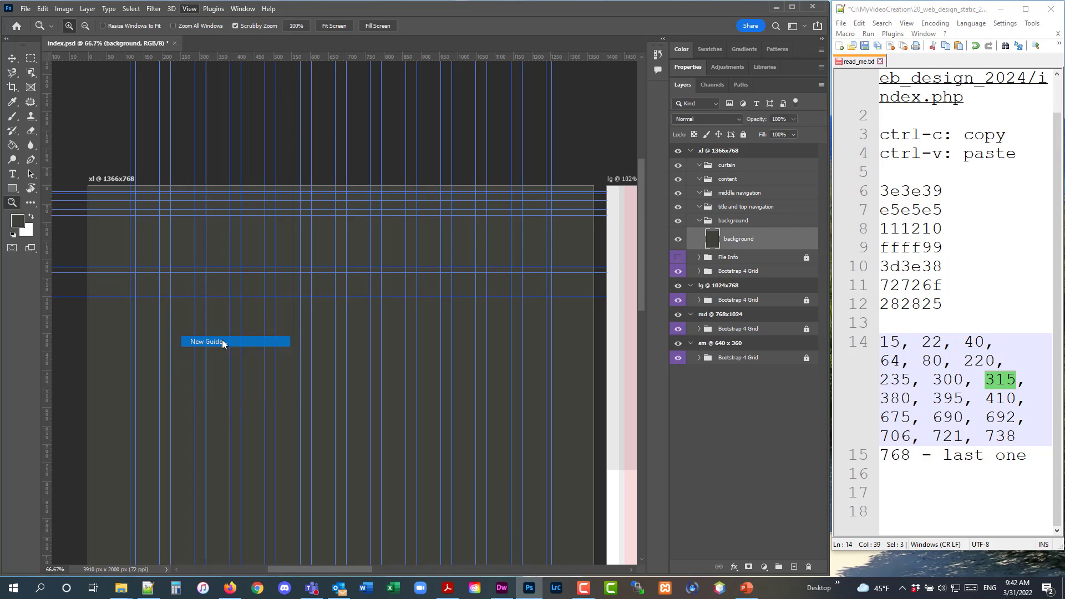
{"action": "left_click", "coordinate": [513, 219]}
{"action": "left_click_drag", "start_coordinate": [513, 220], "coordinate": [488, 222]}
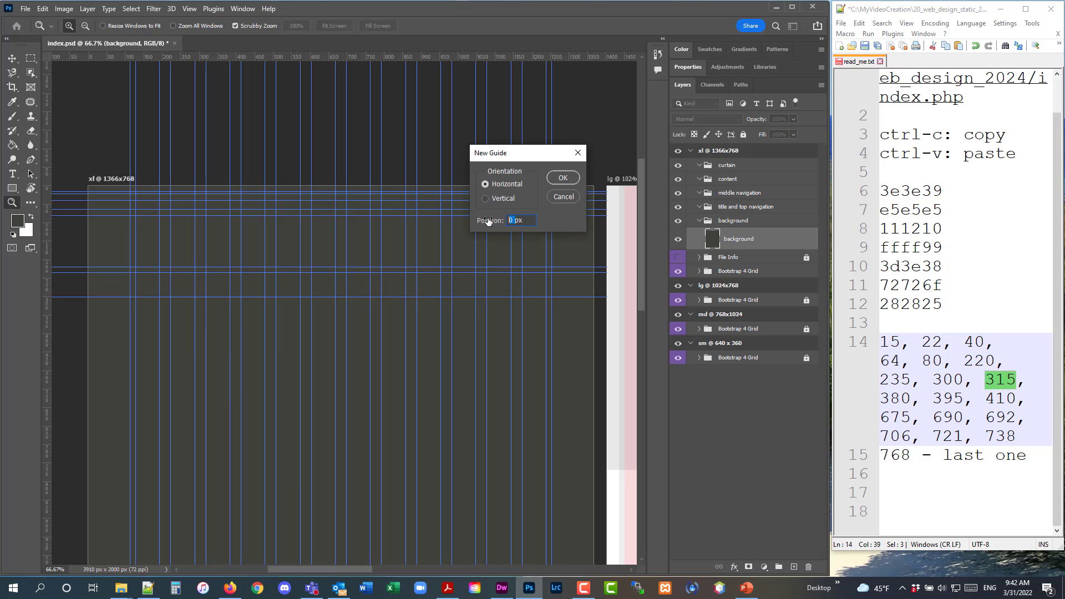
{"action": "key", "text": "ctrl+v"}
{"action": "left_click", "coordinate": [572, 179]}
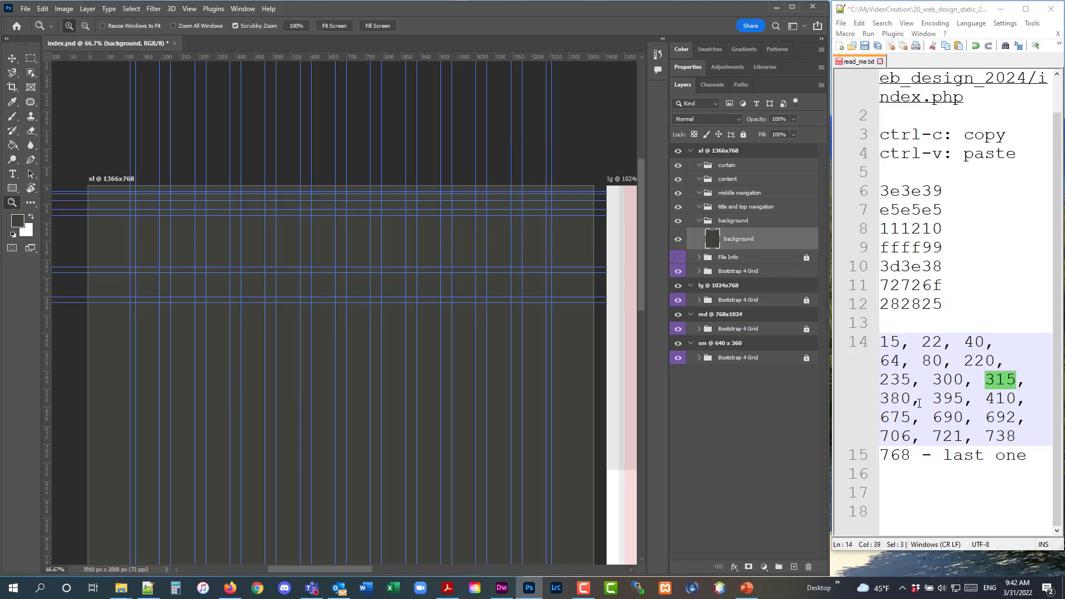
Select 380 in the guide list and add a horizontal guide at 380 px to the xl artboard.
{"action": "left_click_drag", "start_coordinate": [912, 398], "coordinate": [880, 398]}
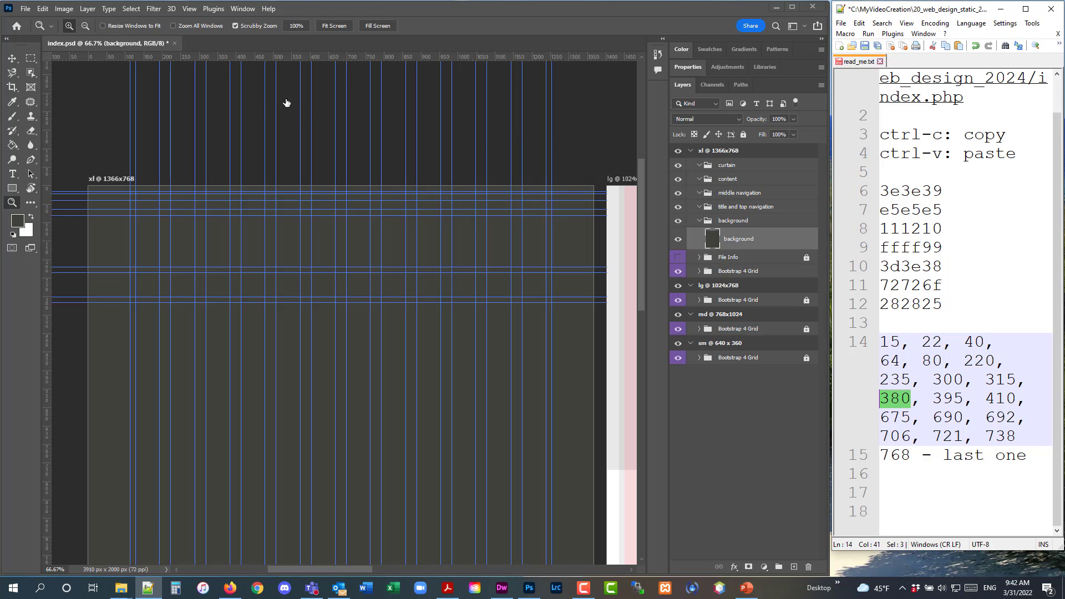
{"action": "left_click", "coordinate": [183, 9]}
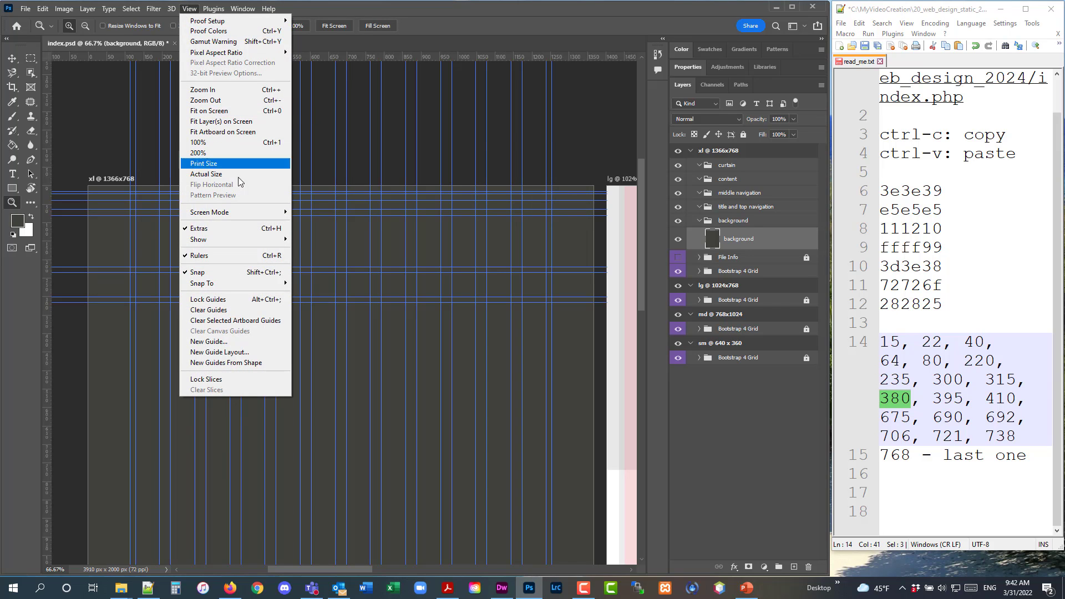
{"action": "left_click", "coordinate": [226, 347]}
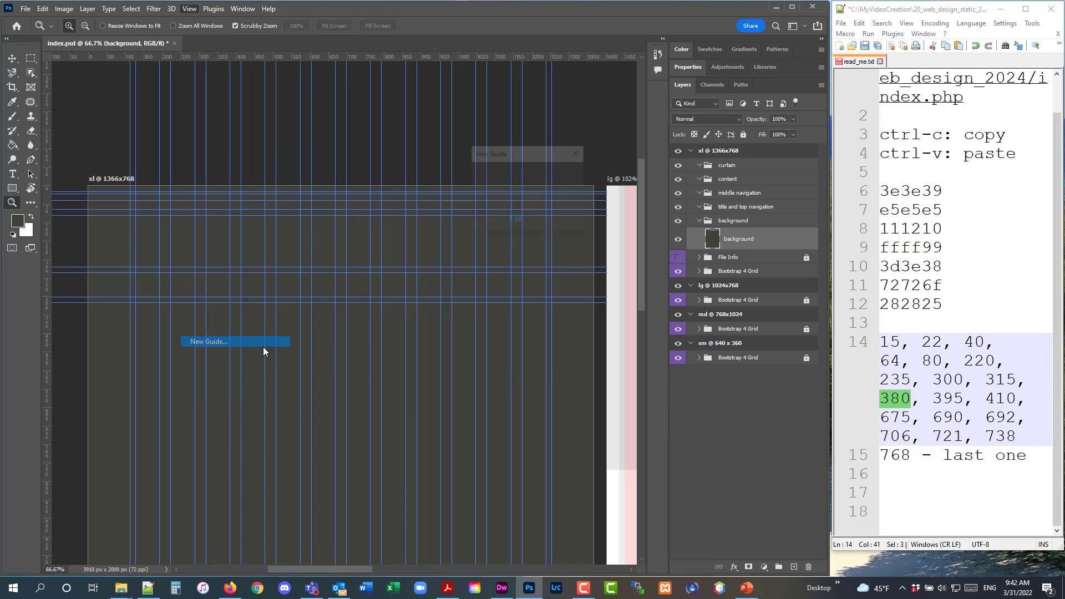
{"action": "left_click", "coordinate": [512, 219]}
{"action": "double_click", "coordinate": [513, 220]}
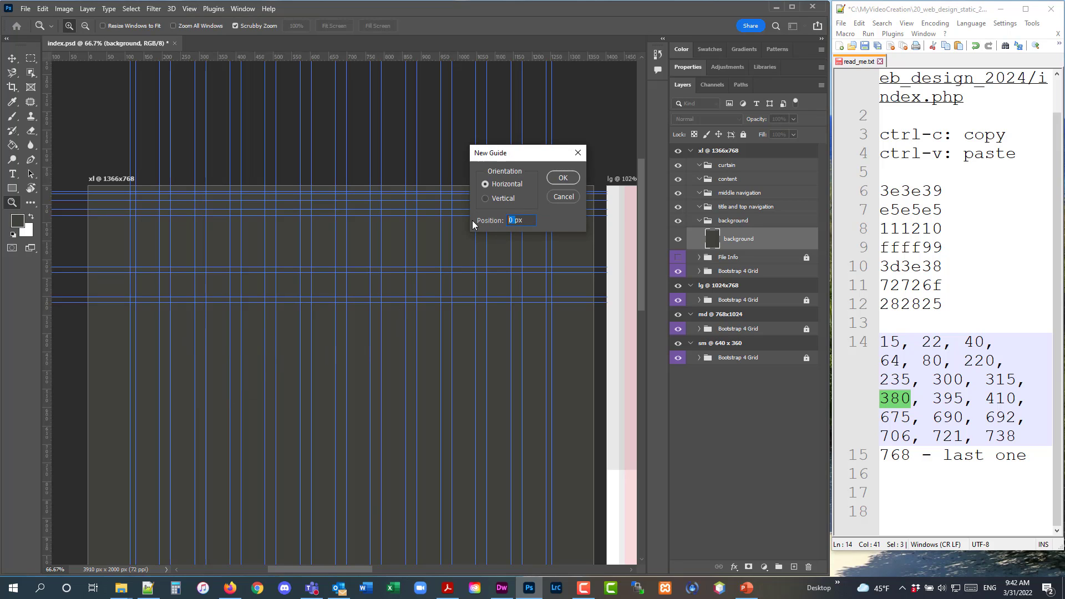
{"action": "type", "text": "380"}
{"action": "left_click", "coordinate": [562, 178]}
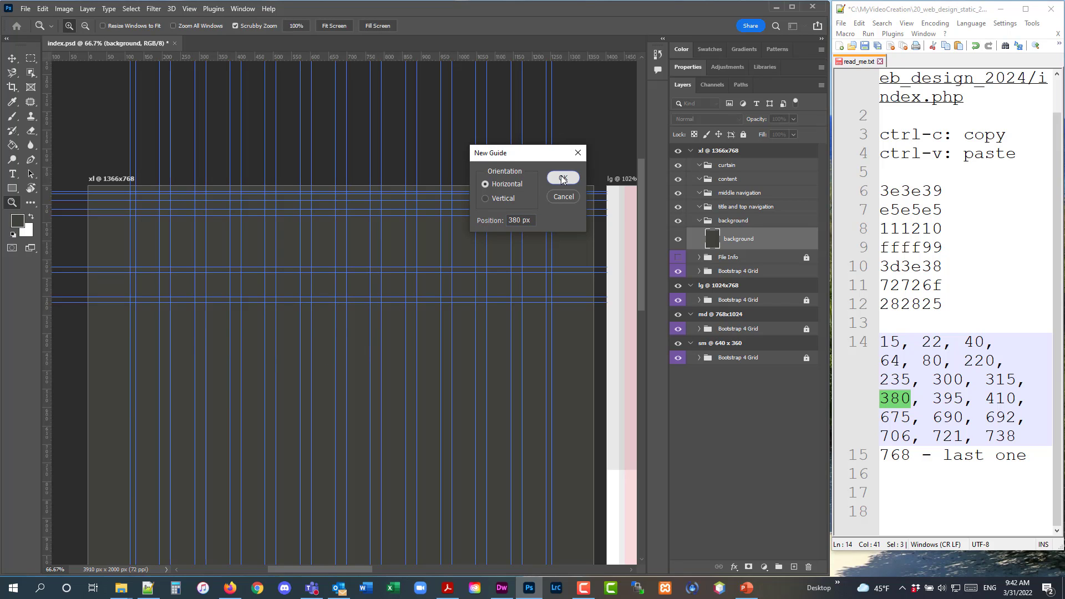
Copy 395 from the guide list and add a horizontal guide at 395 px to the xl artboard.
{"action": "left_click_drag", "start_coordinate": [933, 398], "coordinate": [963, 397]}
{"action": "key", "text": "ctrl+c"}
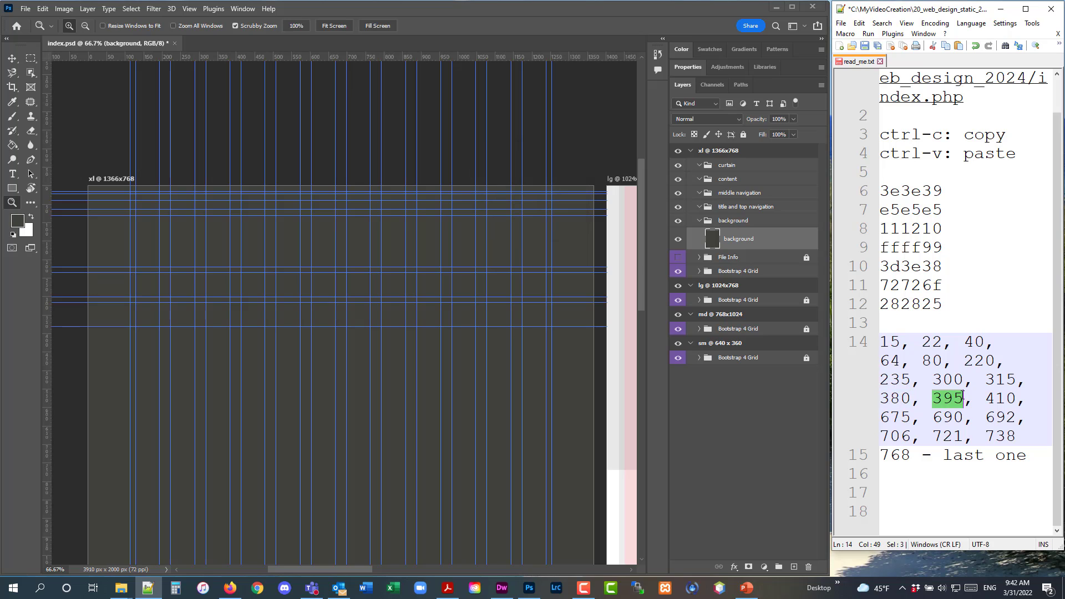
{"action": "left_click", "coordinate": [191, 12]}
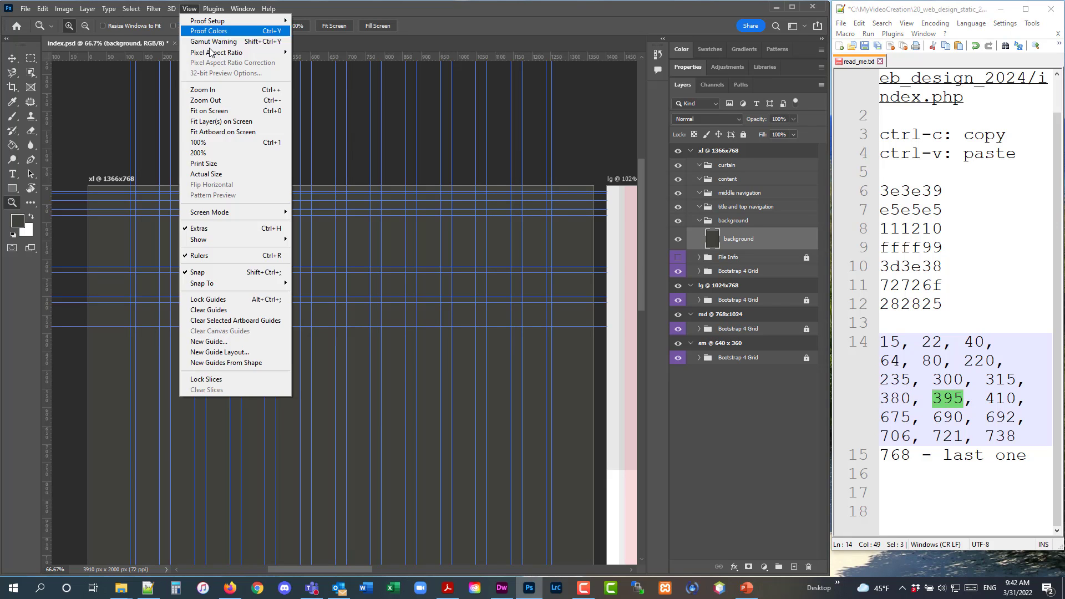
{"action": "left_click", "coordinate": [245, 343]}
{"action": "left_click", "coordinate": [515, 220]}
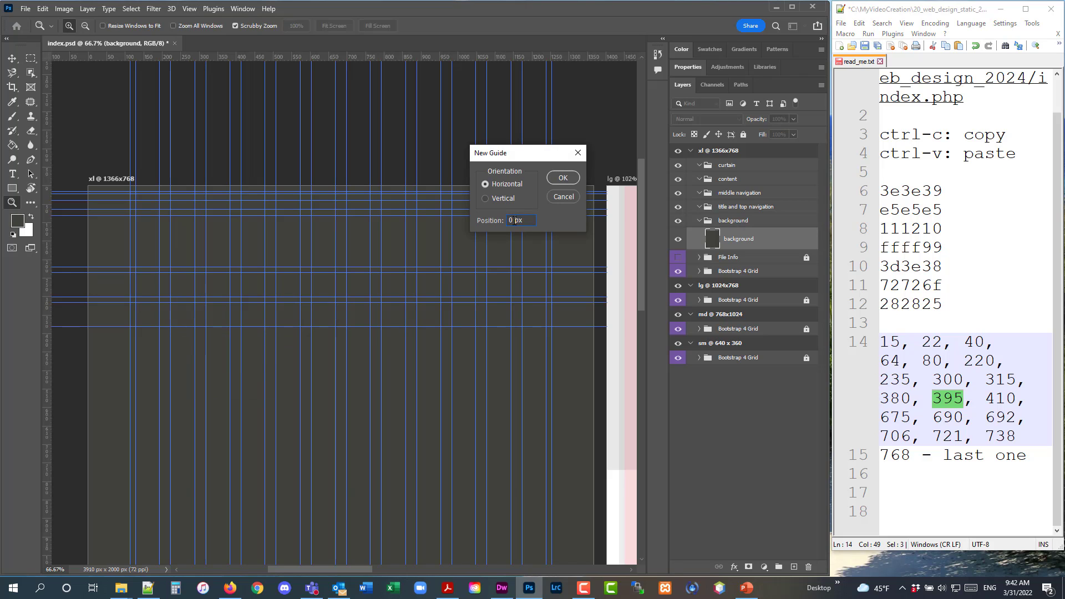
{"action": "key", "text": "ctrl+v"}
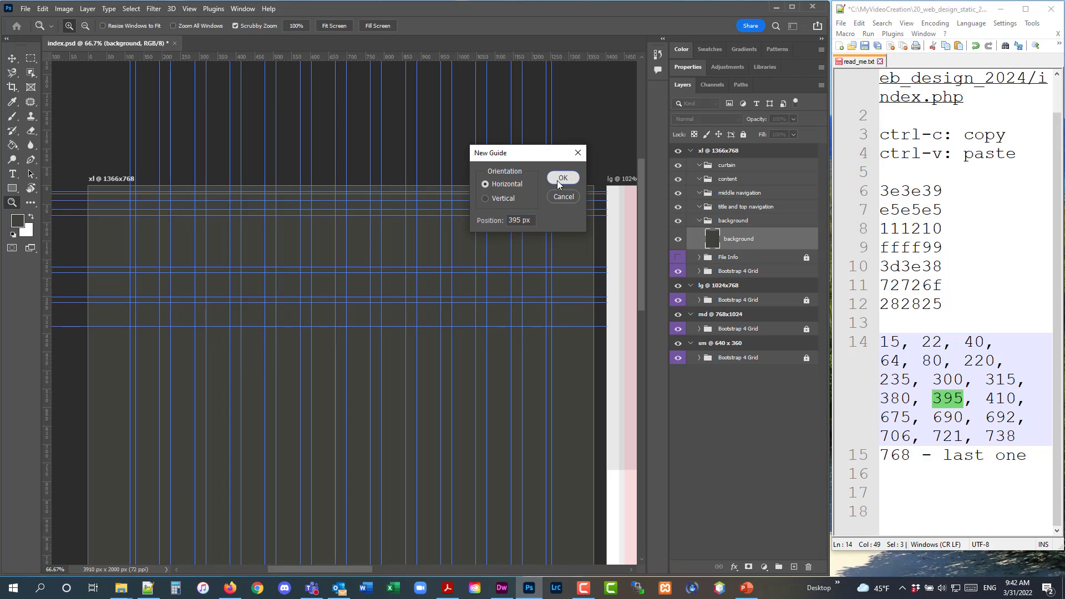
{"action": "left_click", "coordinate": [560, 179]}
Copy 410 from the guide list and add a horizontal guide at 410 px to the xl artboard.
{"action": "left_click_drag", "start_coordinate": [991, 400], "coordinate": [1017, 397]}
{"action": "key", "text": "ctrl+c"}
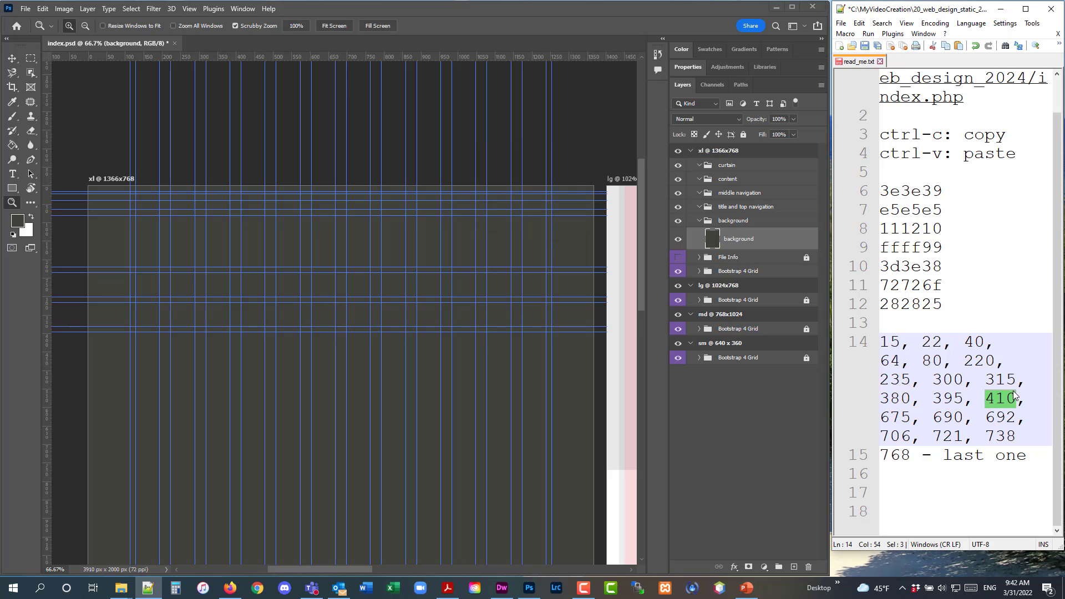
{"action": "left_click", "coordinate": [190, 9]}
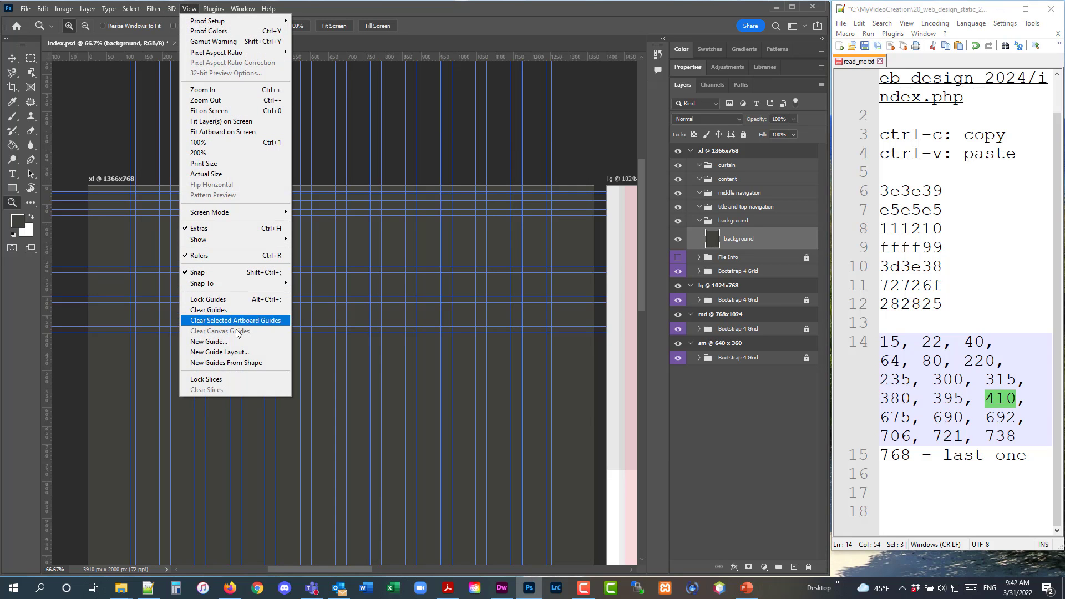
{"action": "left_click", "coordinate": [209, 342]}
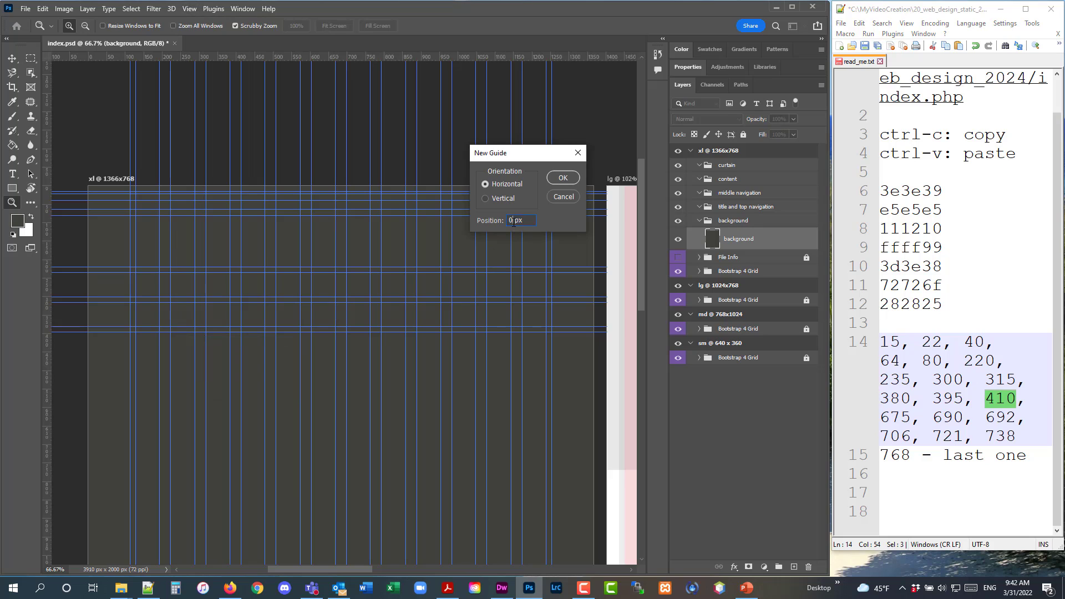
{"action": "key", "text": "ctrl+v"}
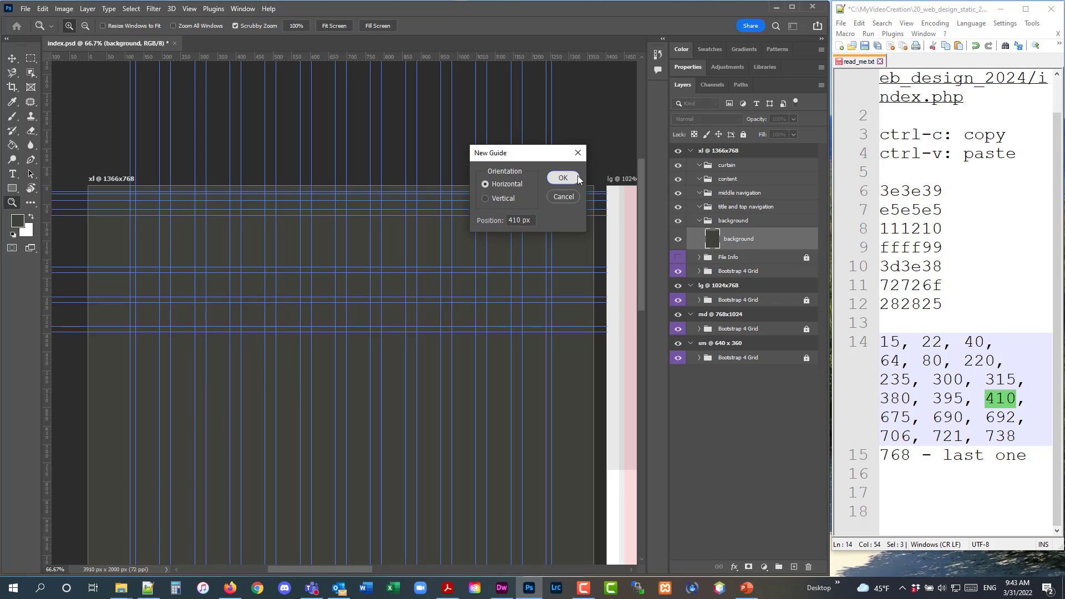
{"action": "left_click", "coordinate": [577, 176]}
Copy 675 from the guide list and add a horizontal guide at 675 px to the xl artboard.
{"action": "left_click_drag", "start_coordinate": [911, 419], "coordinate": [866, 420]}
{"action": "key", "text": "ctrl+c"}
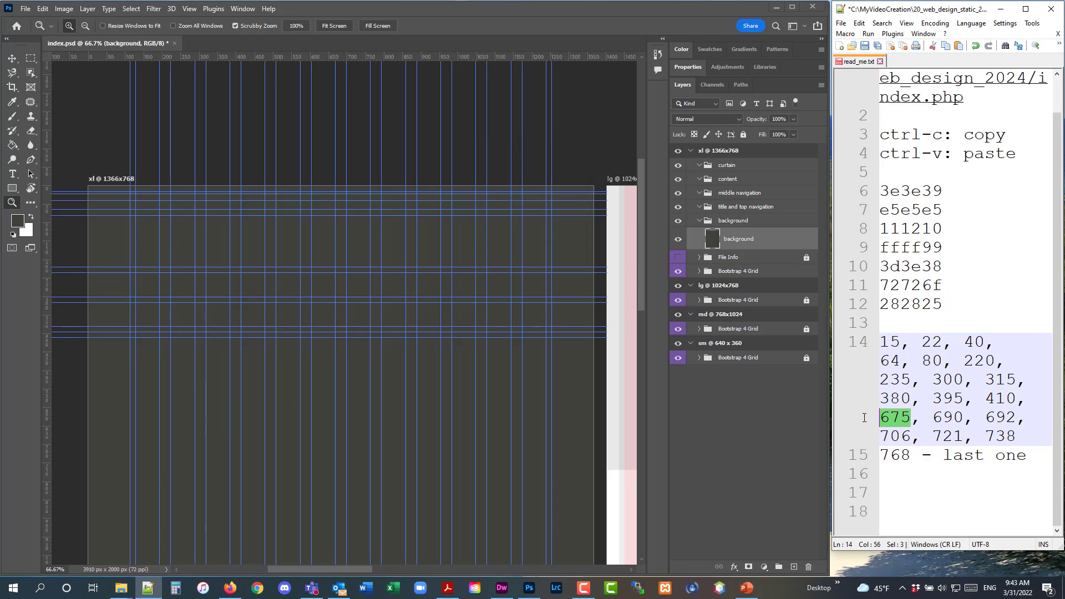
{"action": "left_click", "coordinate": [195, 11]}
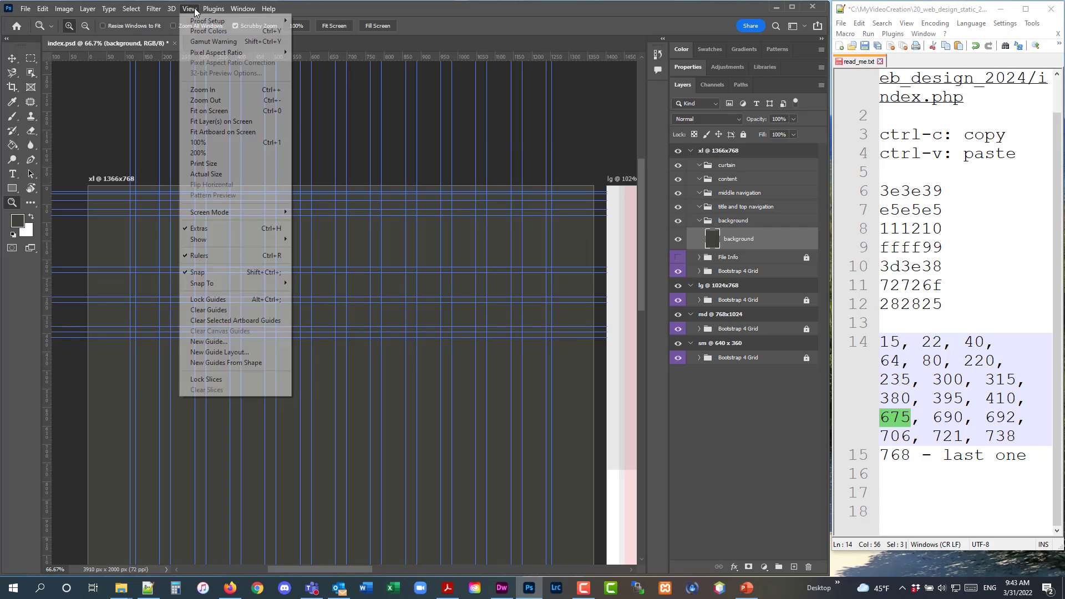
{"action": "left_click", "coordinate": [206, 341]}
{"action": "left_click", "coordinate": [516, 220]}
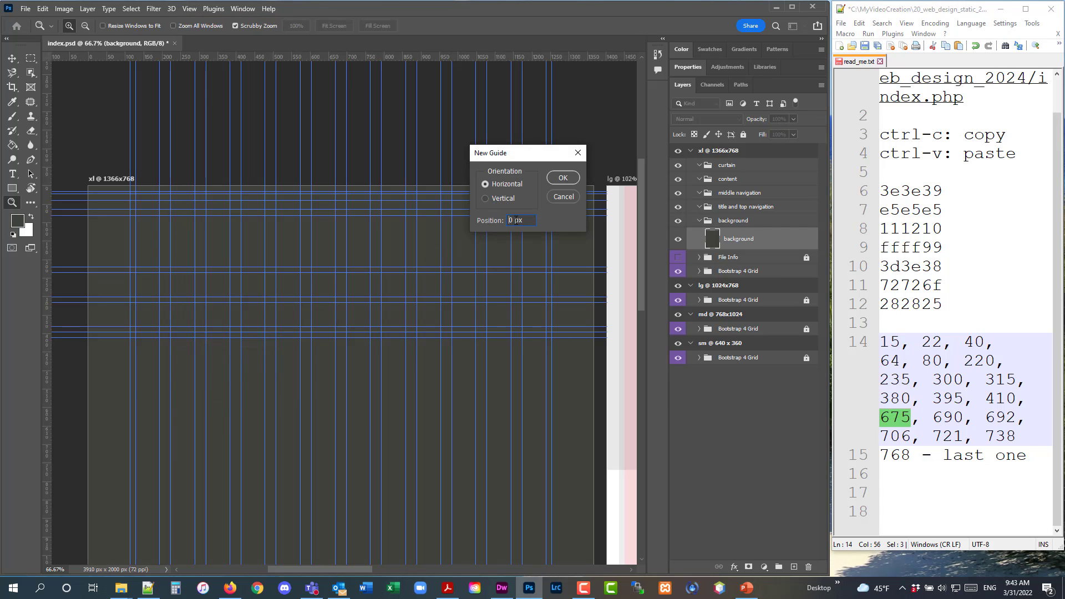
{"action": "key", "text": "ctrl+v"}
{"action": "left_click", "coordinate": [555, 178]}
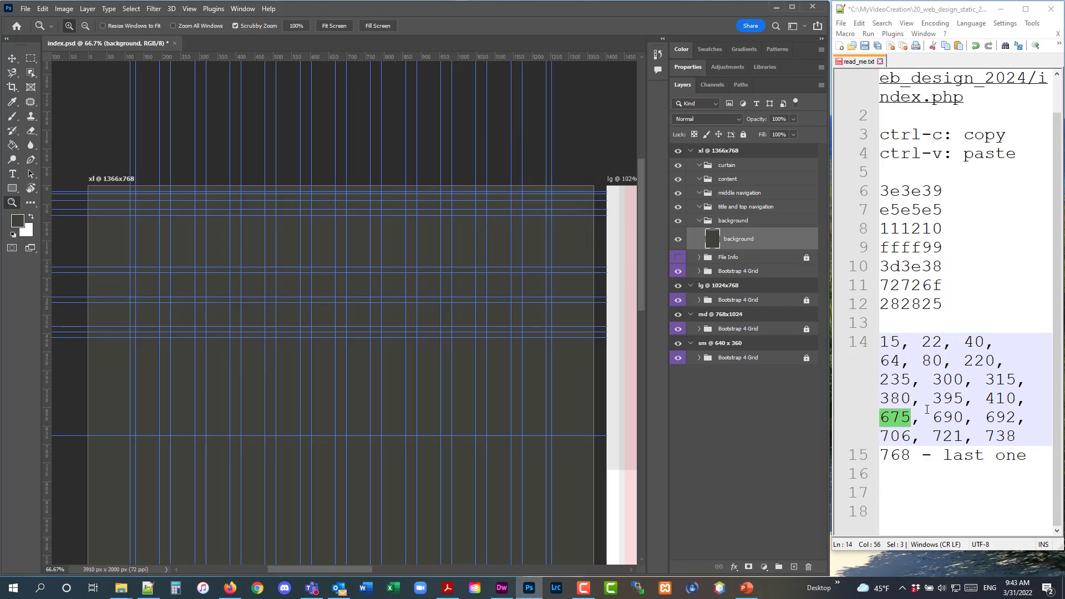
Copy 690 from the guide list and add a horizontal guide at 690 px to the xl artboard.
{"action": "left_click_drag", "start_coordinate": [937, 416], "coordinate": [960, 415]}
{"action": "key", "text": "ctrl+c"}
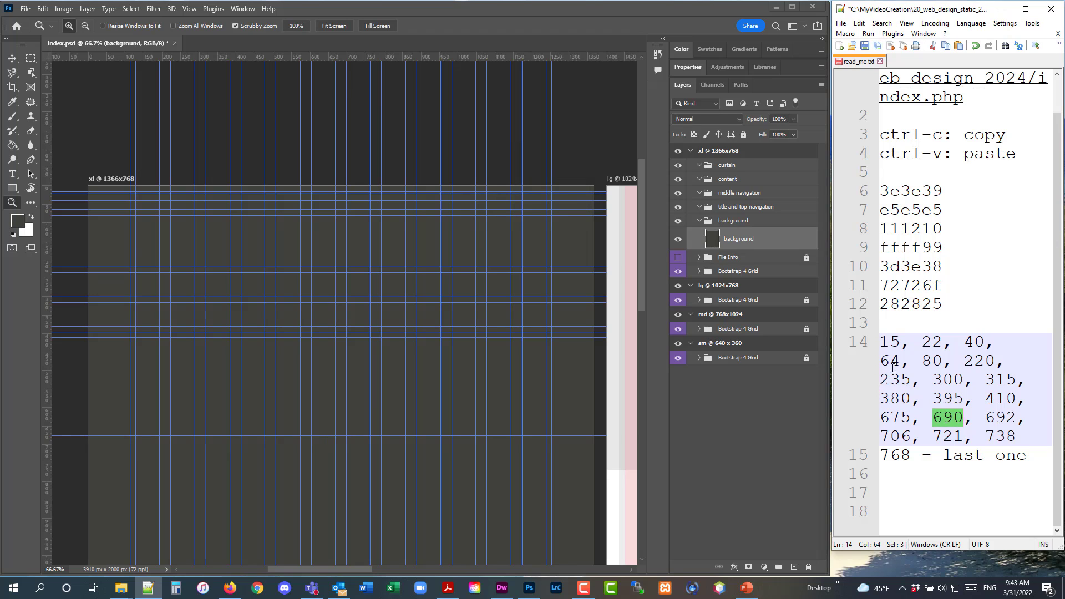
{"action": "left_click", "coordinate": [189, 9]}
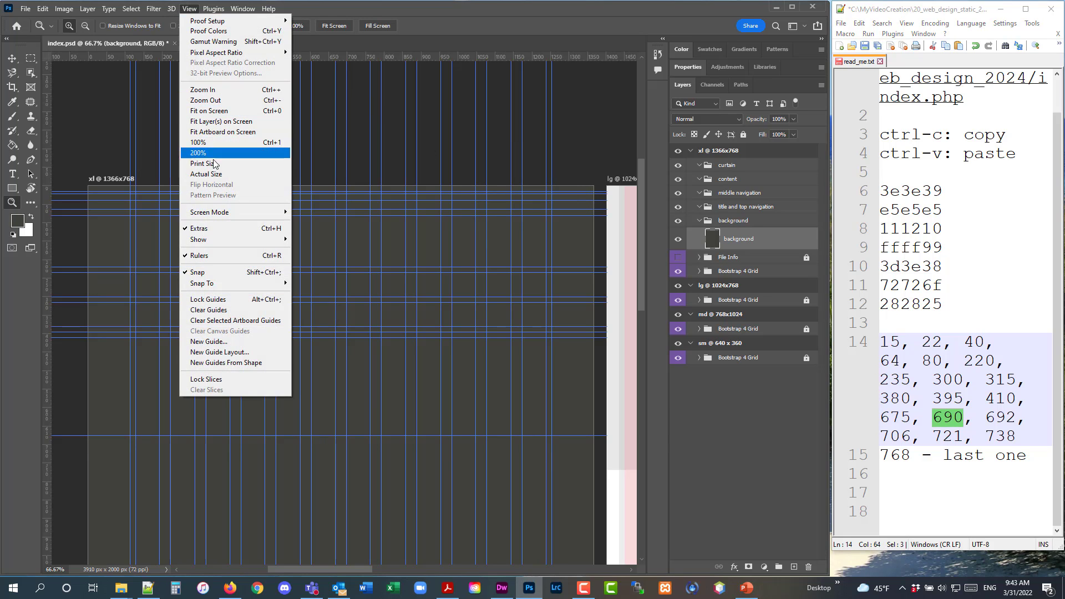
{"action": "left_click", "coordinate": [244, 341]}
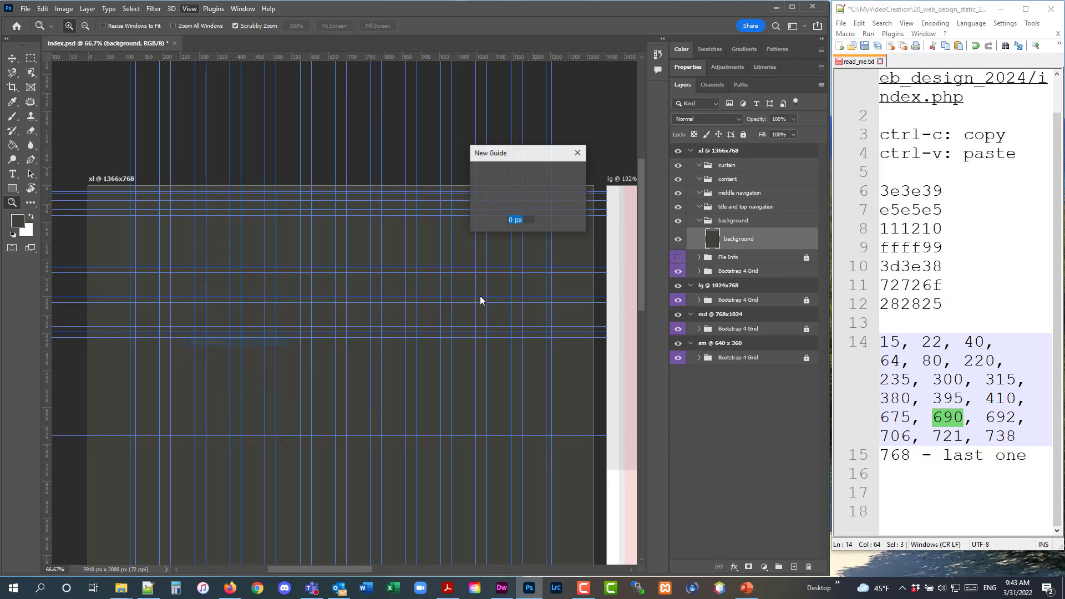
{"action": "left_click", "coordinate": [511, 221]}
{"action": "left_click_drag", "start_coordinate": [512, 220], "coordinate": [499, 222]}
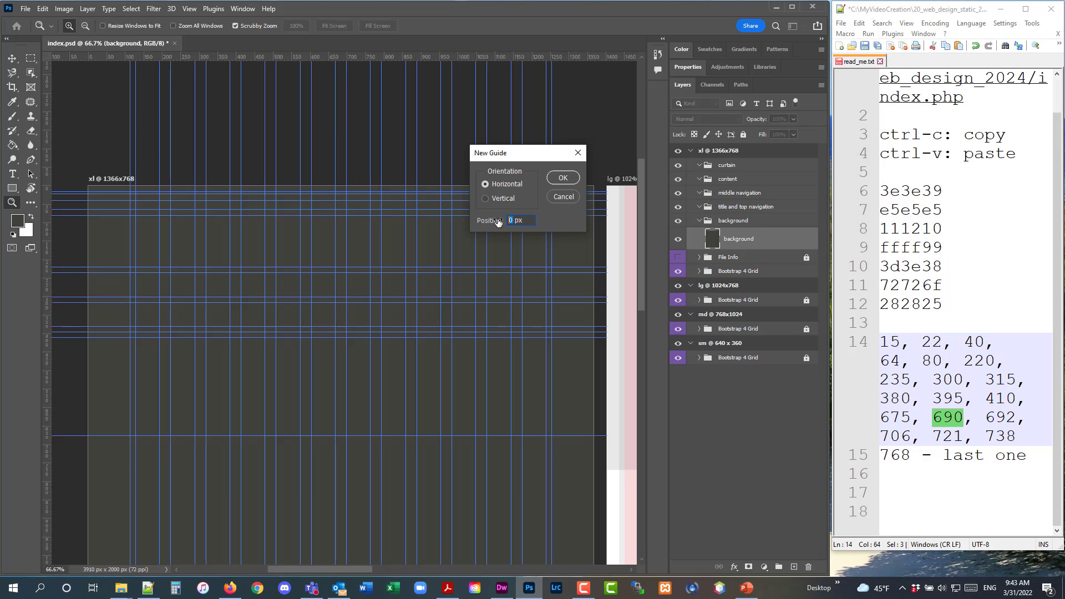
{"action": "key", "text": "ctrl+v"}
{"action": "left_click", "coordinate": [560, 179]}
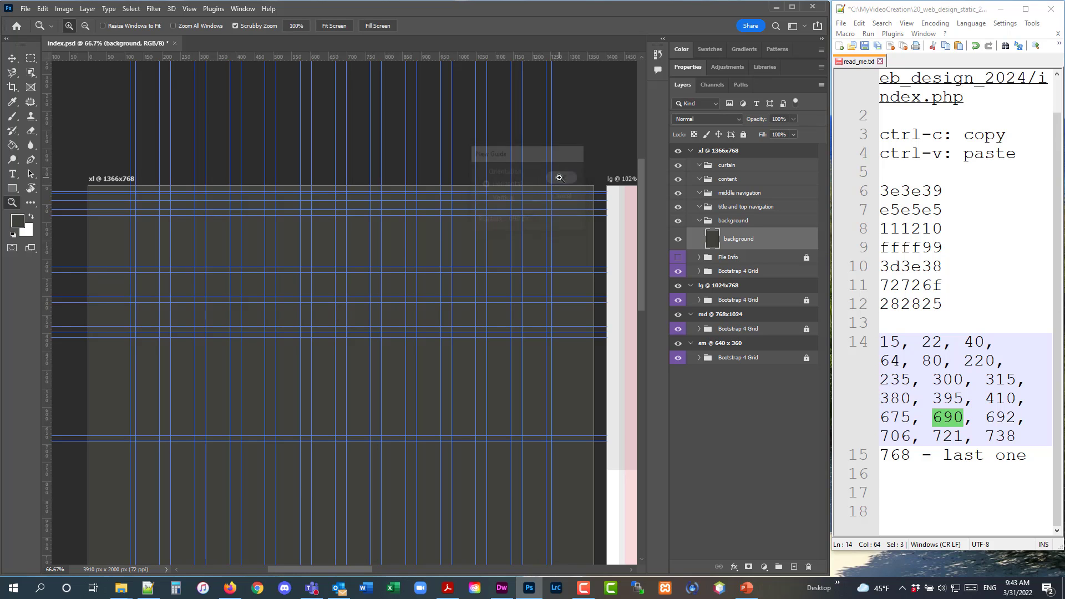
Copy 692 from the guide list and add a horizontal guide at 692 px to the xl artboard.
{"action": "left_click_drag", "start_coordinate": [986, 417], "coordinate": [1013, 418]}
{"action": "key", "text": "ctrl+c"}
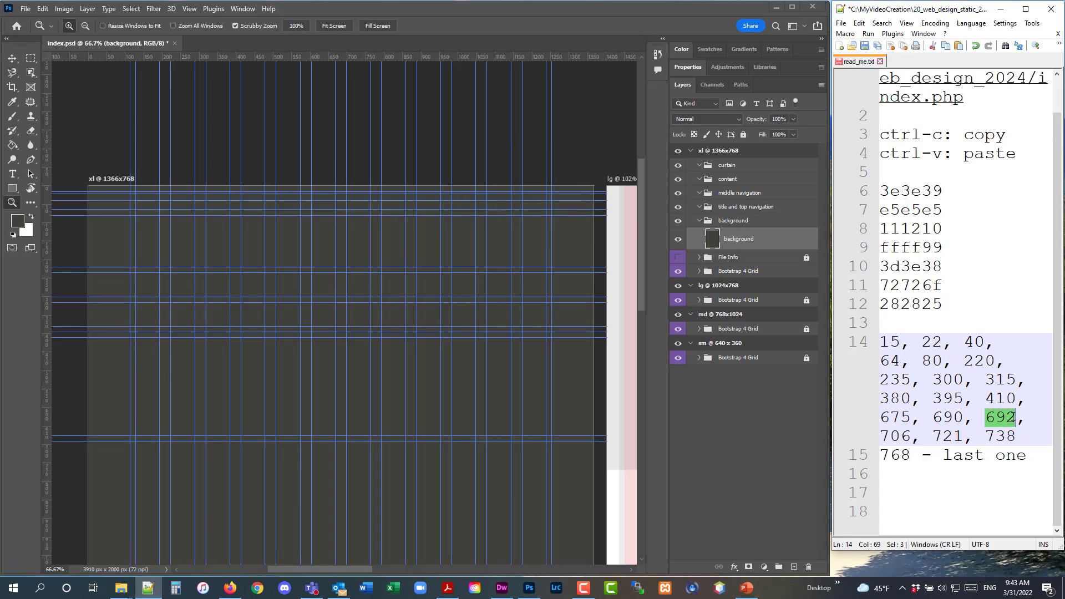
{"action": "left_click", "coordinate": [190, 8]}
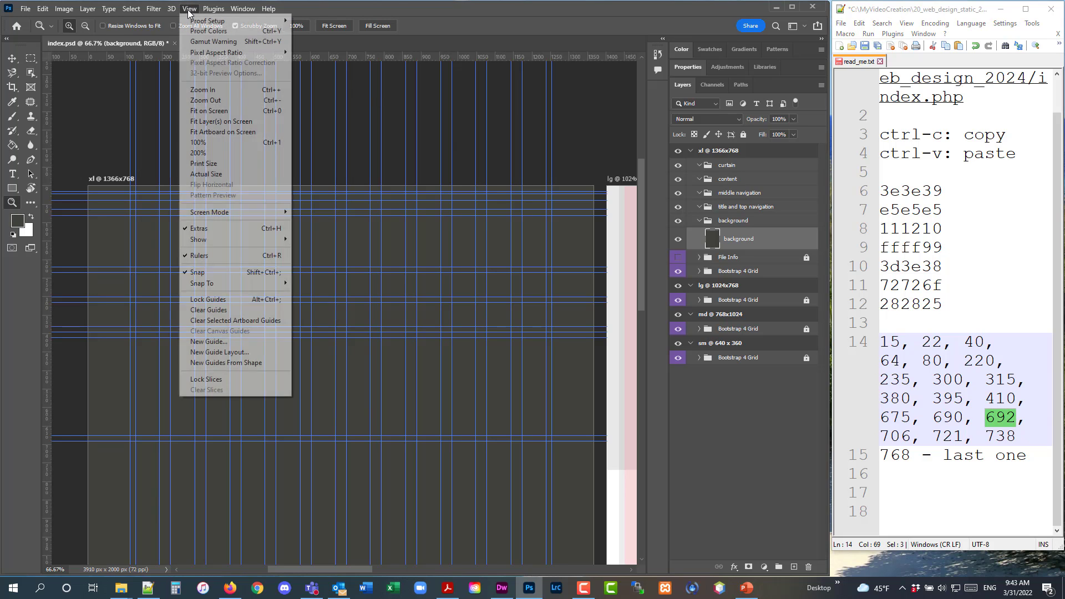
{"action": "left_click", "coordinate": [227, 341]}
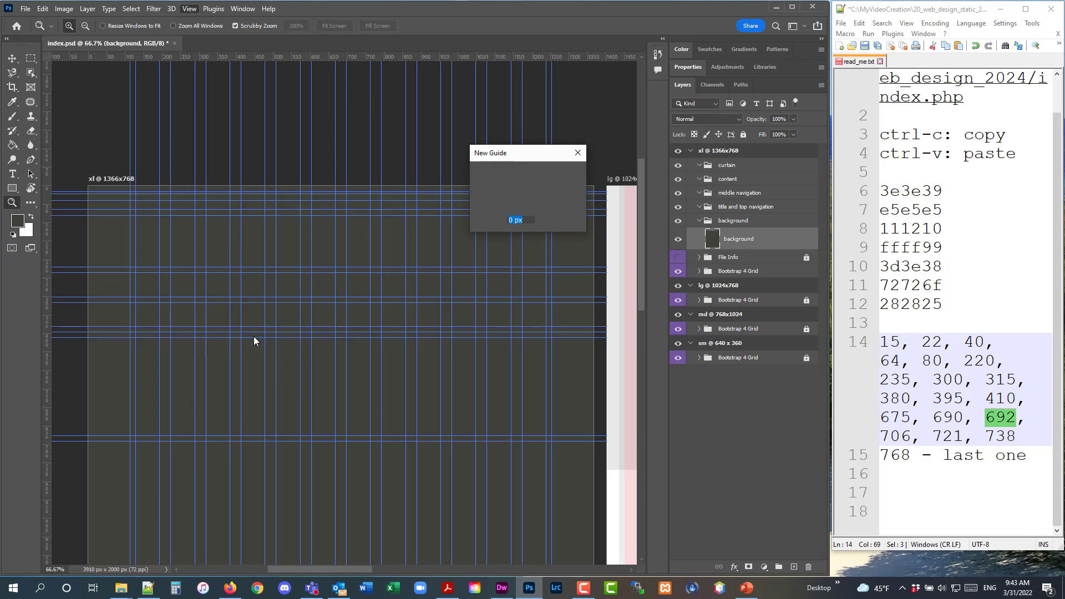
{"action": "left_click", "coordinate": [514, 222]}
{"action": "double_click", "coordinate": [514, 222]}
{"action": "key", "text": "ctrl+v"}
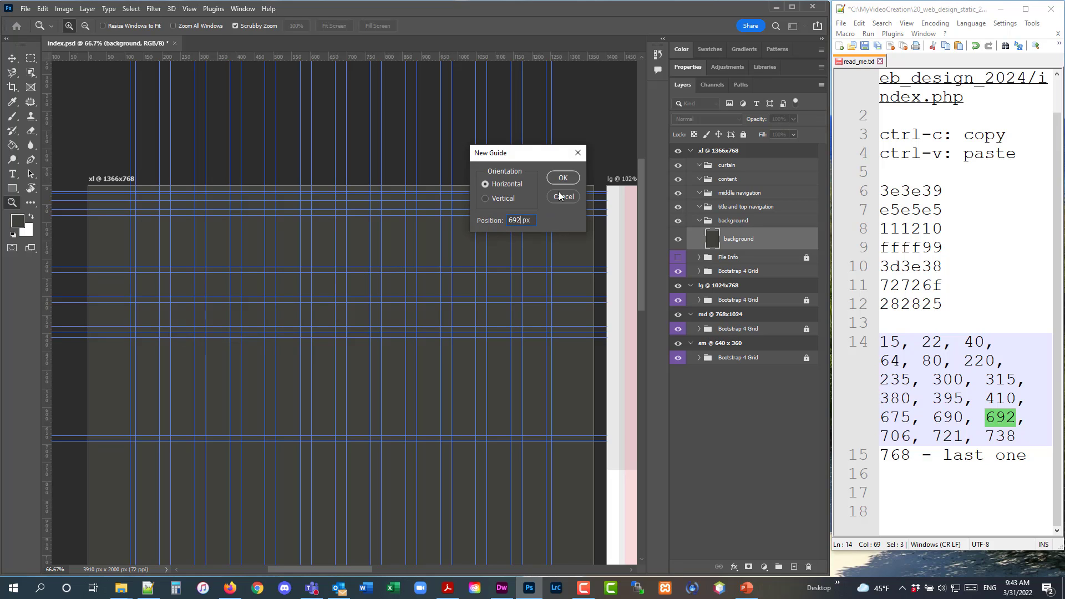
{"action": "key", "text": "Return"}
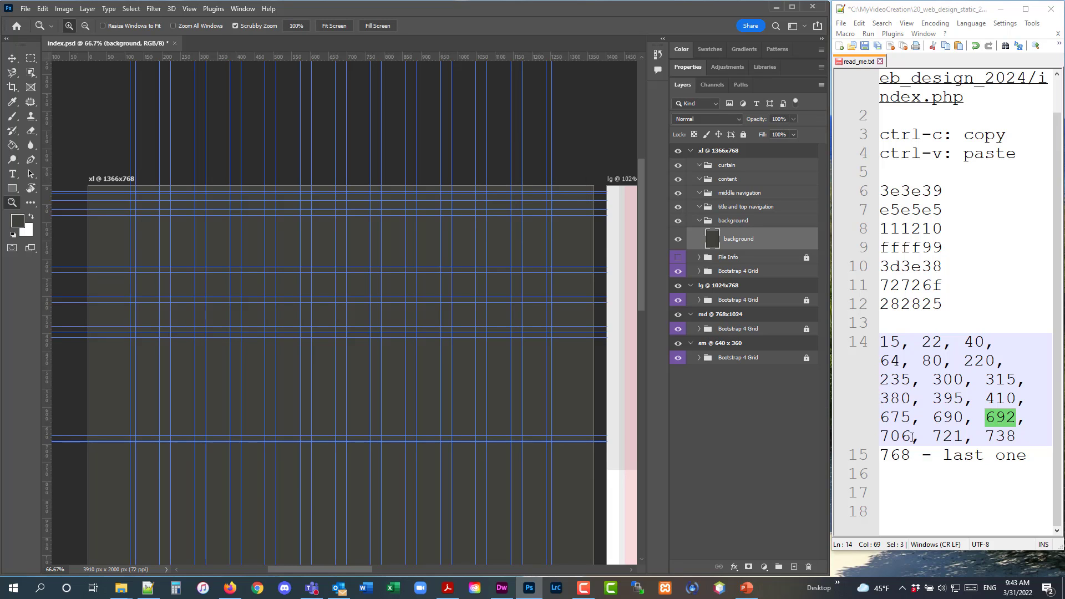
Select 706 in the guide list and add a horizontal guide at 706 px to the xl artboard.
{"action": "left_click_drag", "start_coordinate": [912, 436], "coordinate": [872, 437]}
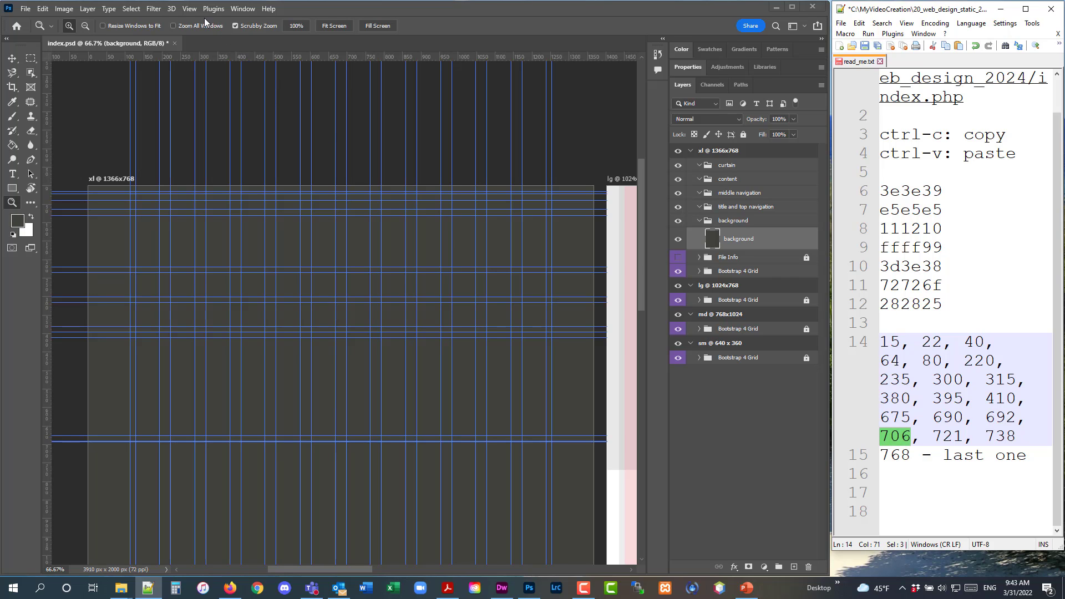
{"action": "left_click", "coordinate": [191, 8]}
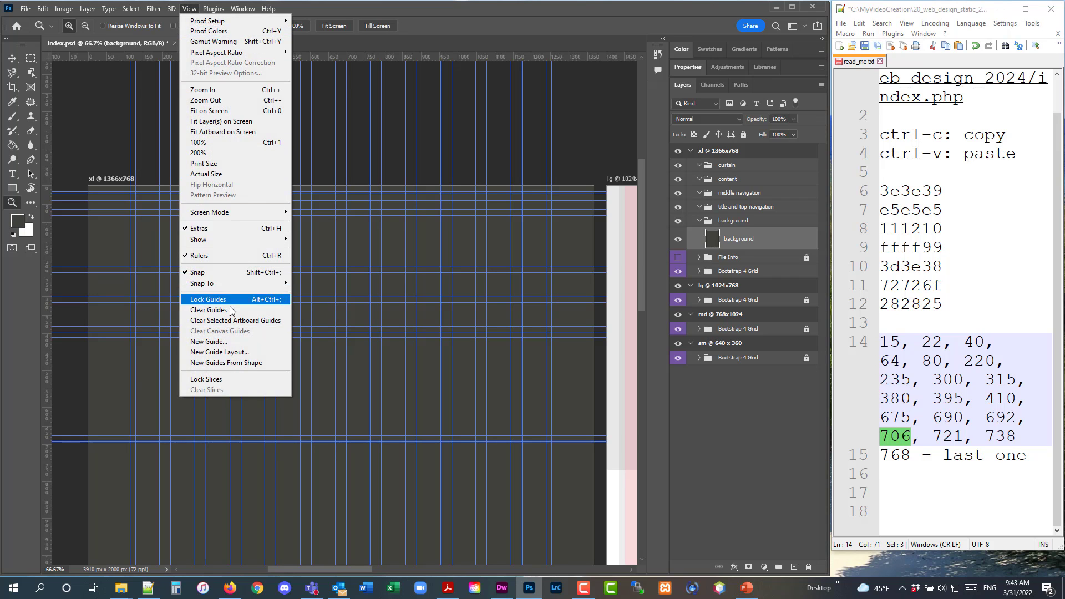
{"action": "left_click", "coordinate": [235, 342]}
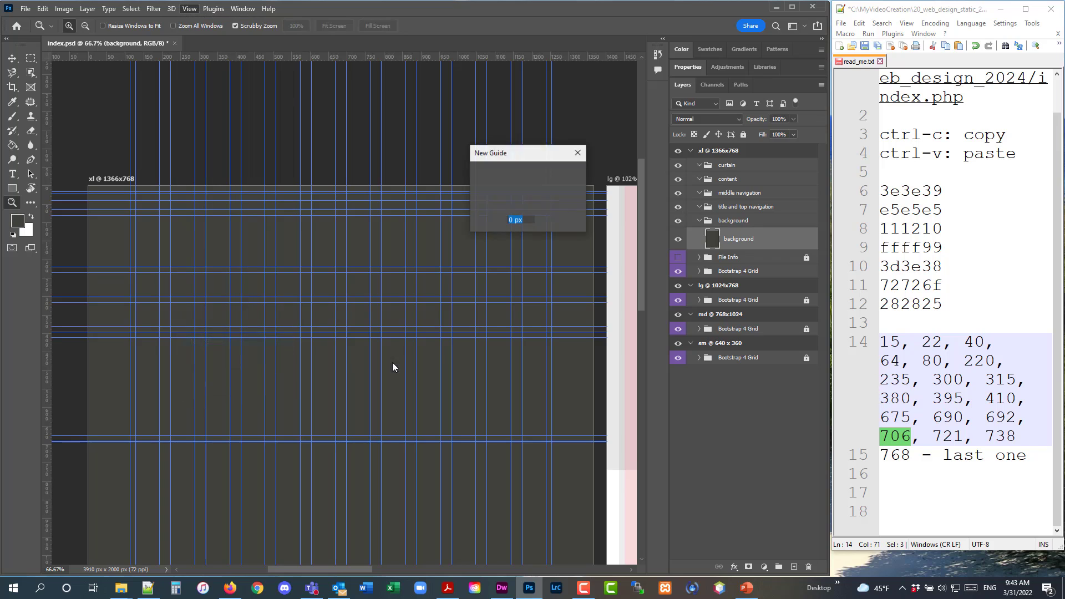
{"action": "left_click", "coordinate": [510, 220]}
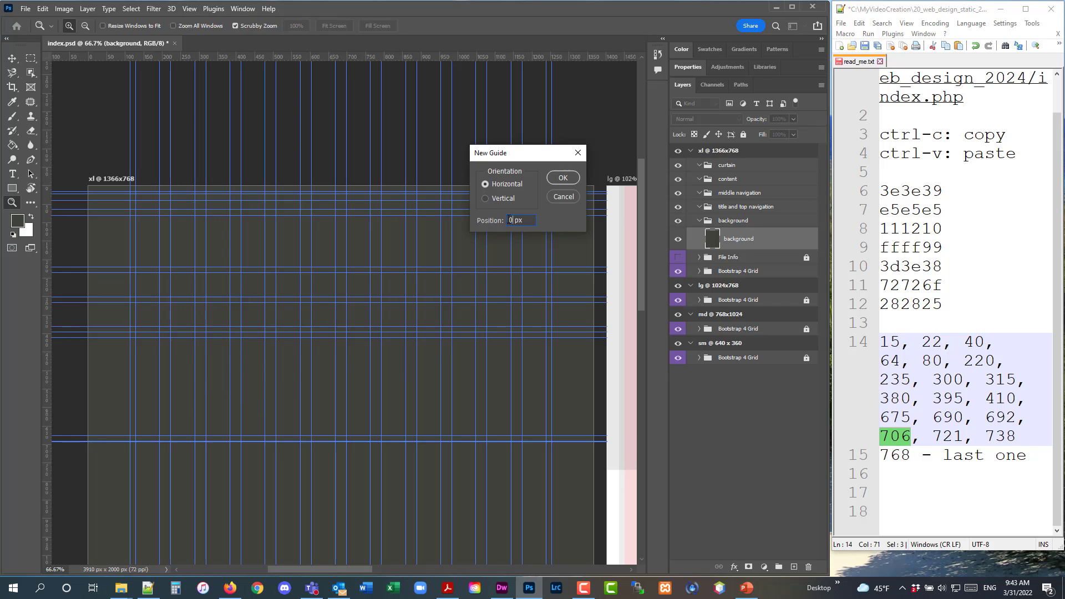
{"action": "type", "text": "706"}
{"action": "left_click", "coordinate": [558, 178]}
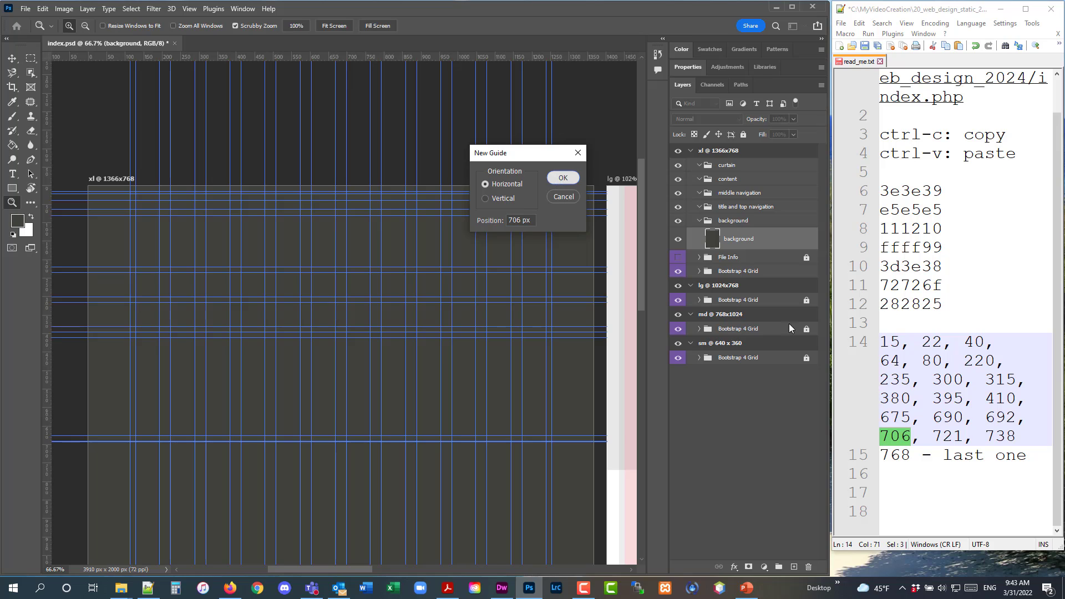
Copy 721 from the guide list and add a horizontal guide at 721 px to the xl artboard.
{"action": "left_click_drag", "start_coordinate": [934, 436], "coordinate": [964, 436]}
{"action": "key", "text": "ctrl+c"}
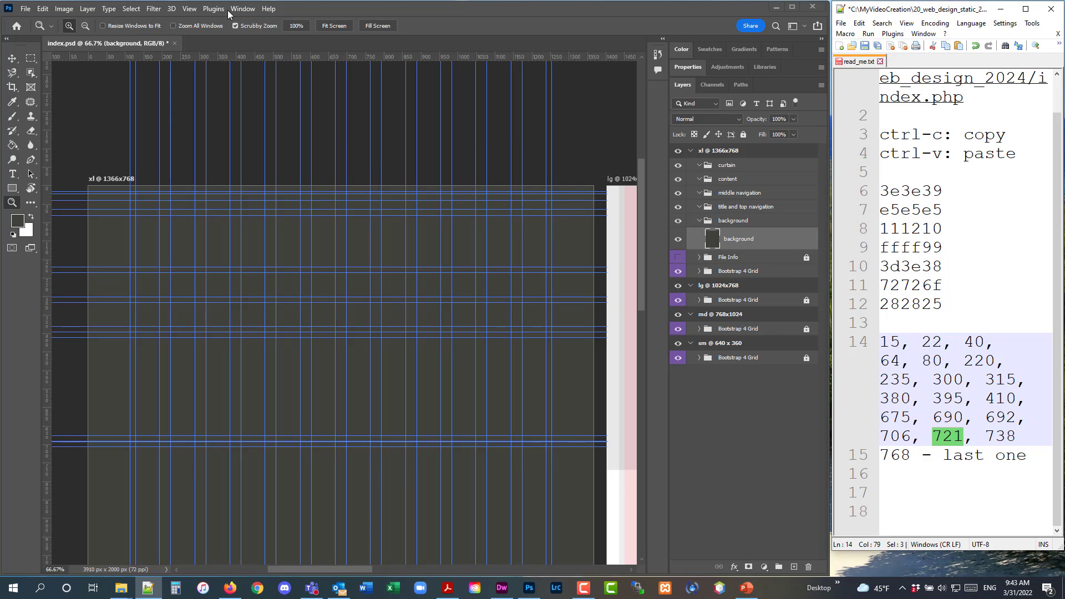
{"action": "left_click", "coordinate": [195, 9]}
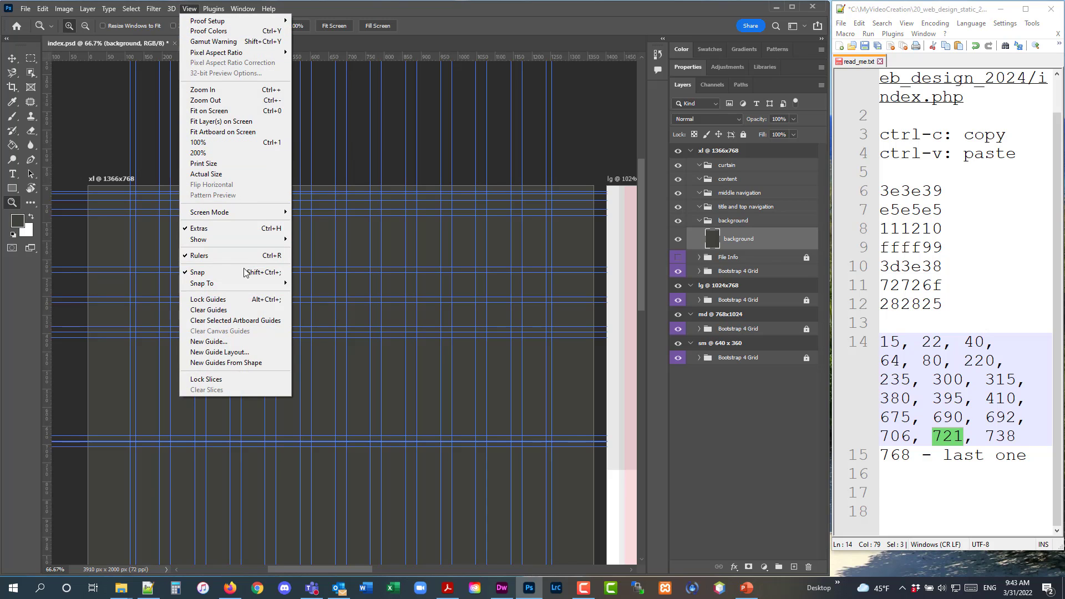
{"action": "left_click", "coordinate": [227, 342]}
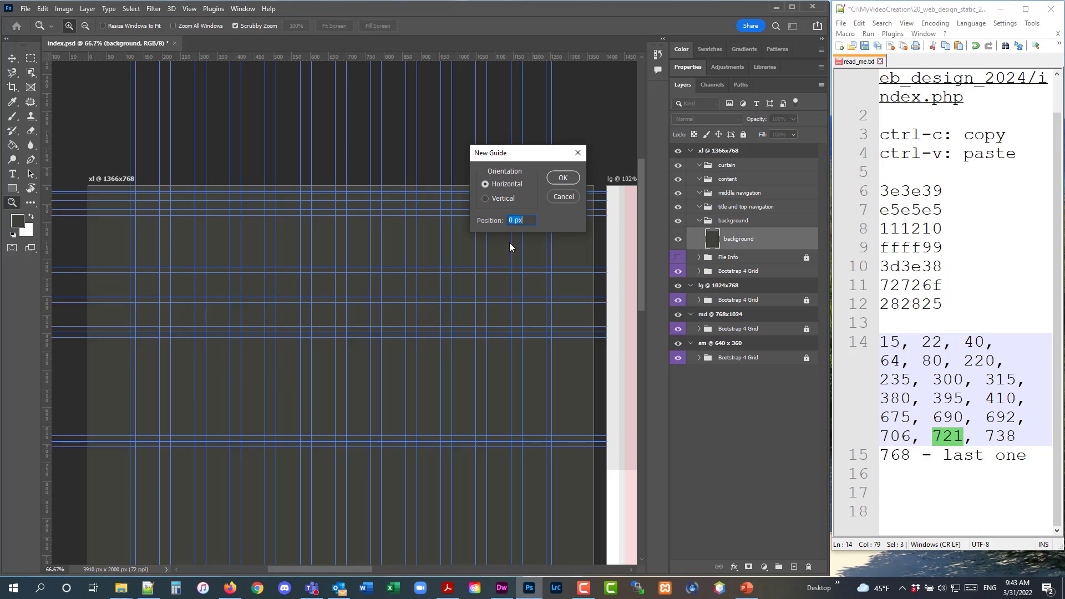
{"action": "left_click_drag", "start_coordinate": [514, 220], "coordinate": [482, 223]}
{"action": "key", "text": "ctrl+v"}
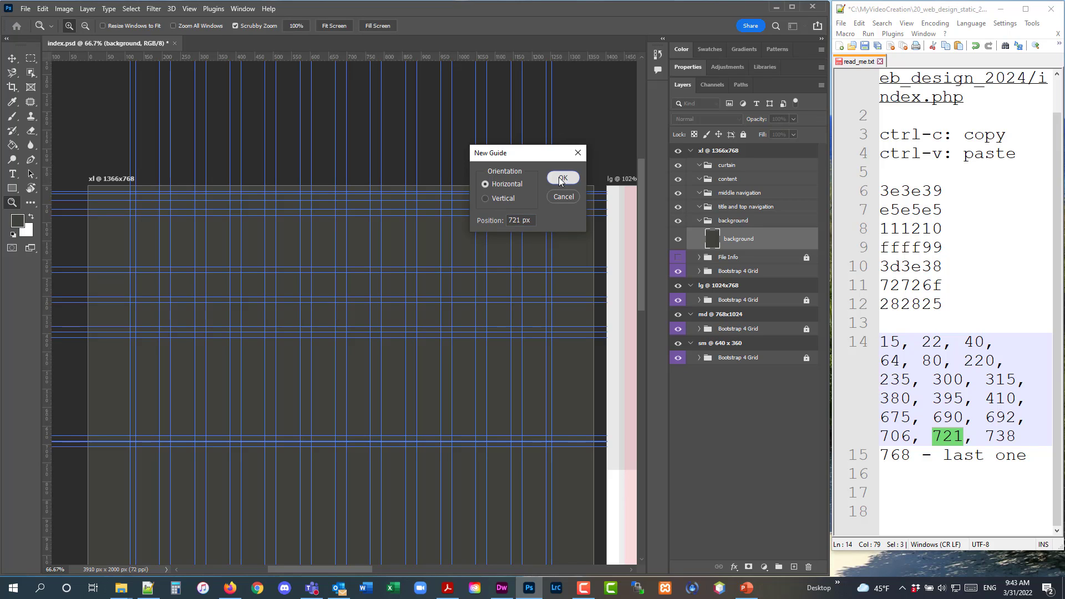
{"action": "left_click", "coordinate": [562, 180]}
Copy 738 from the guide list and add a horizontal guide at 738 px to the xl artboard.
{"action": "left_click_drag", "start_coordinate": [985, 434], "coordinate": [1026, 434]}
{"action": "key", "text": "ctrl+c"}
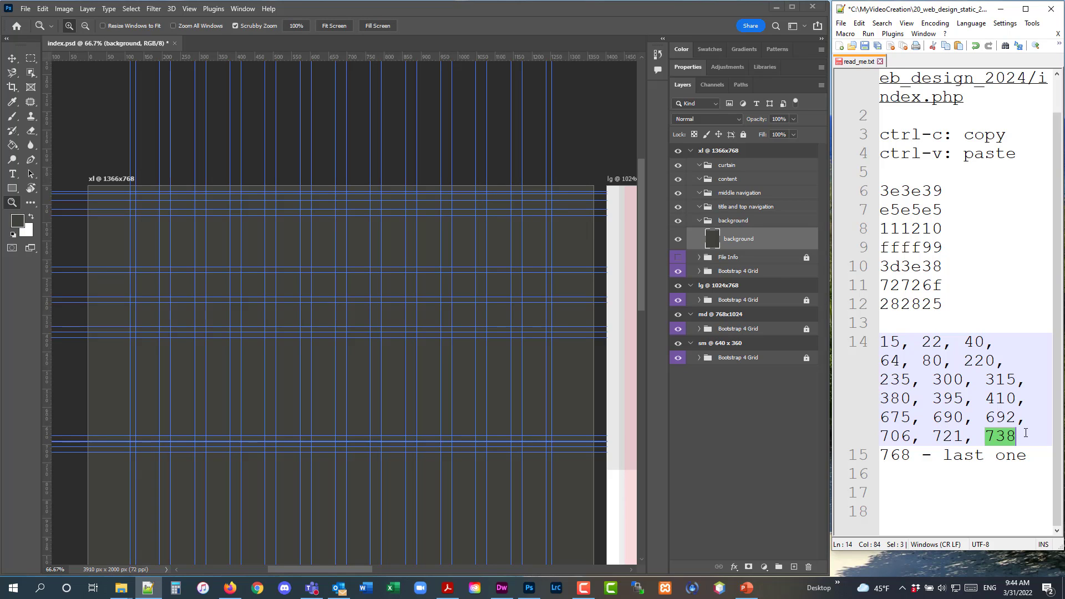
{"action": "left_click", "coordinate": [188, 9]}
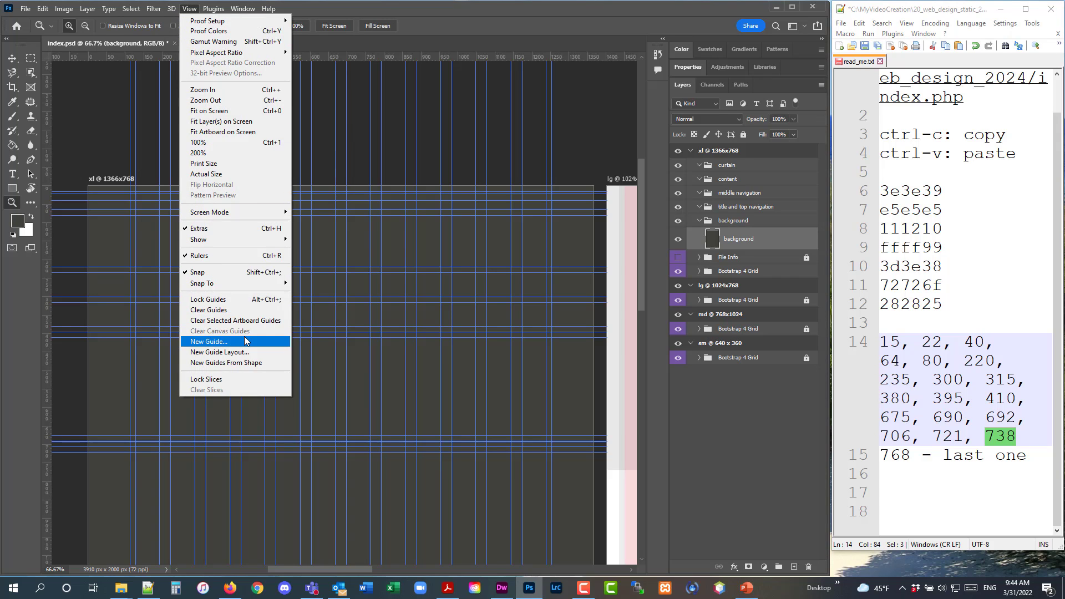
{"action": "left_click", "coordinate": [208, 342]}
{"action": "key", "text": "ctrl+v"}
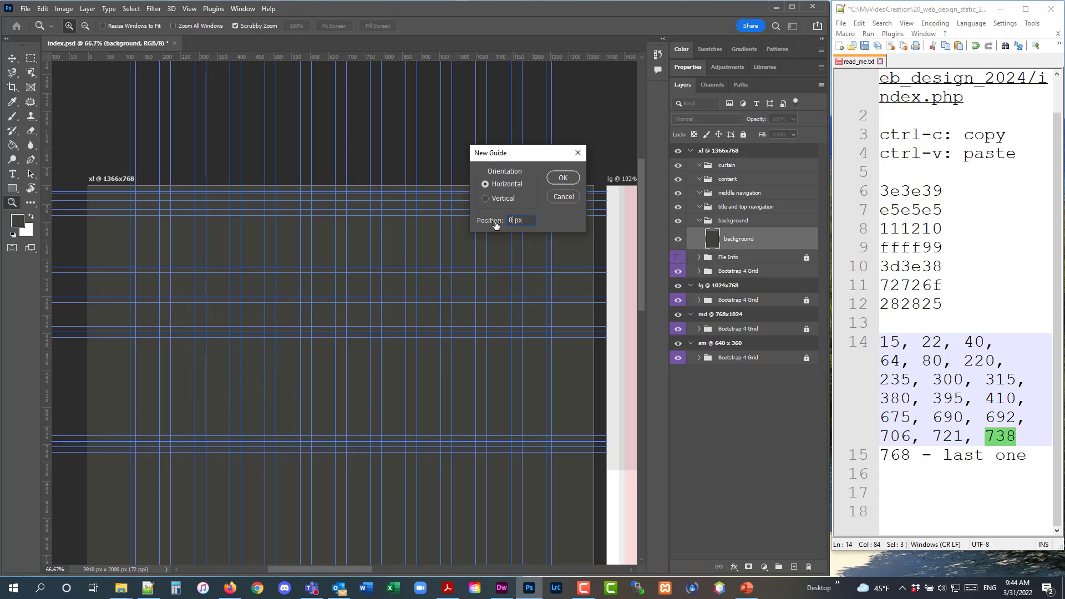
{"action": "left_click", "coordinate": [551, 177]}
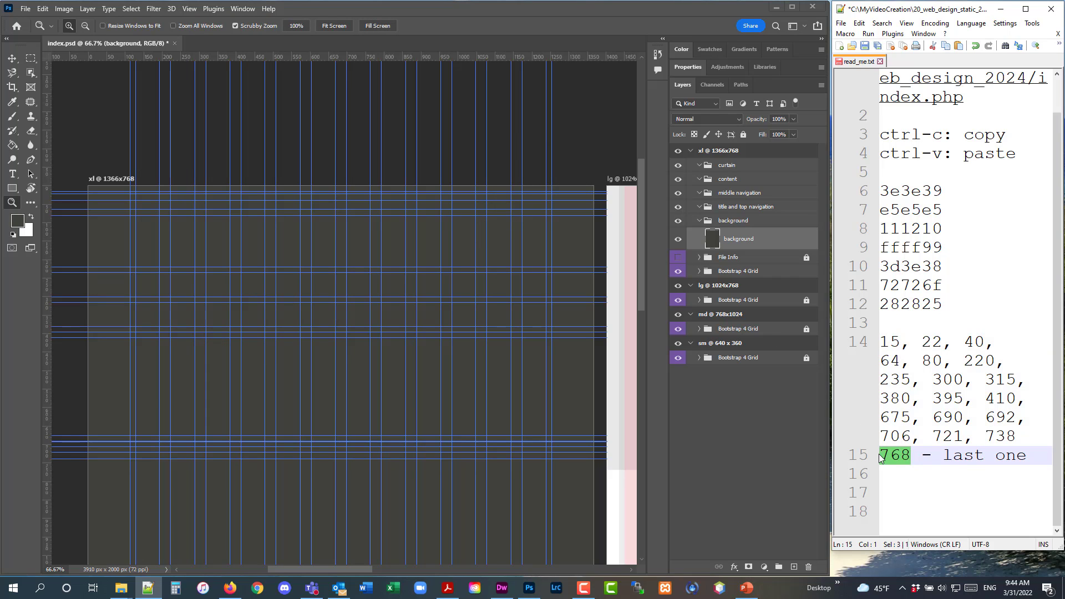
Add the last horizontal guide at 768 px to the xl artboard and save index.psd.
{"action": "left_click", "coordinate": [193, 9]}
{"action": "left_click", "coordinate": [193, 9]}
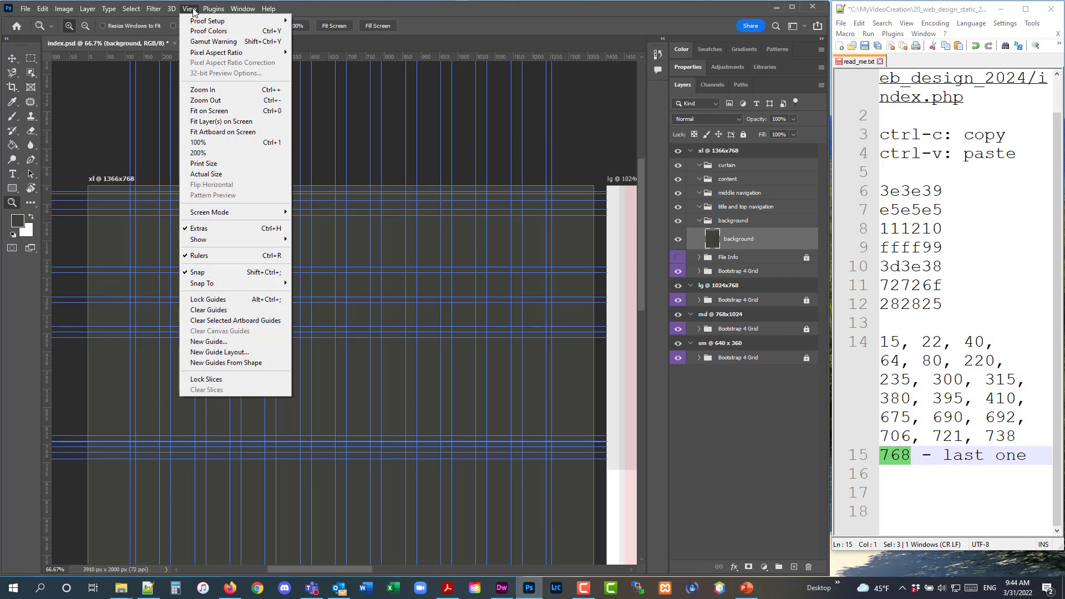
{"action": "left_click", "coordinate": [254, 342]}
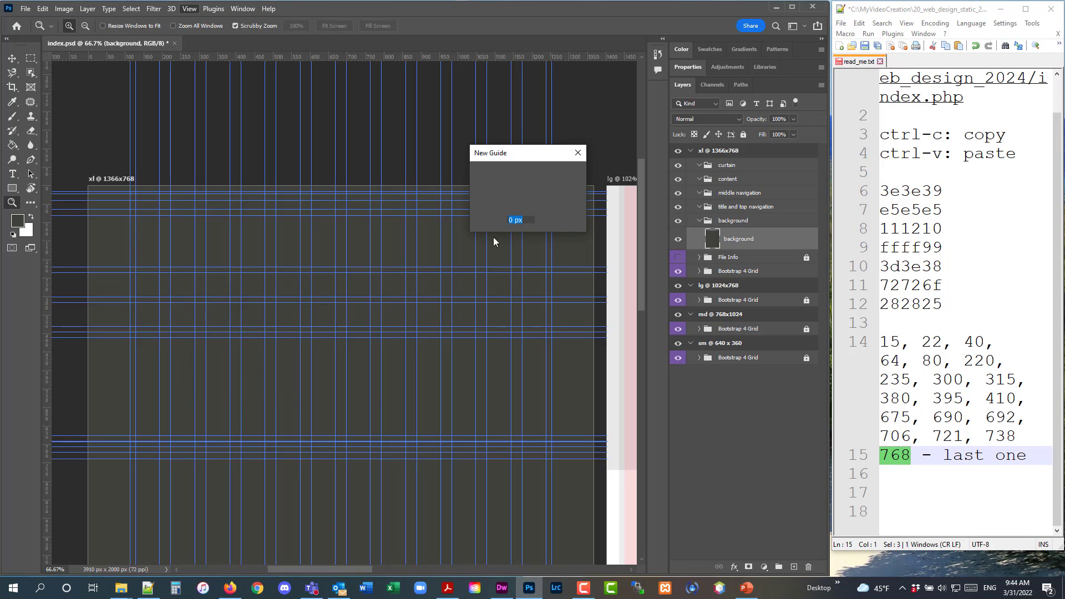
{"action": "type", "text": "768"}
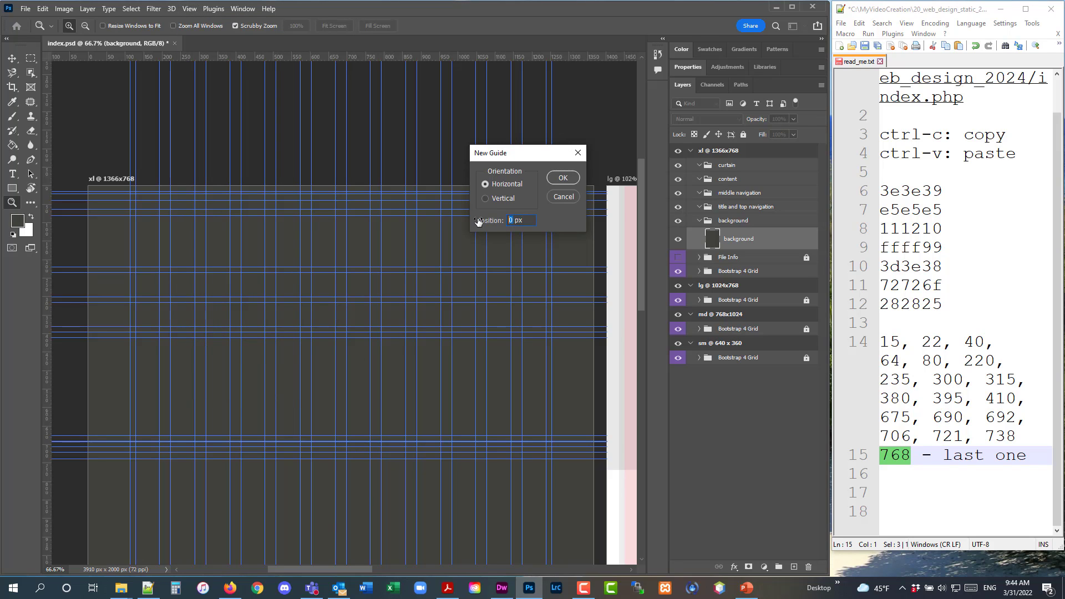
{"action": "left_click", "coordinate": [552, 177]}
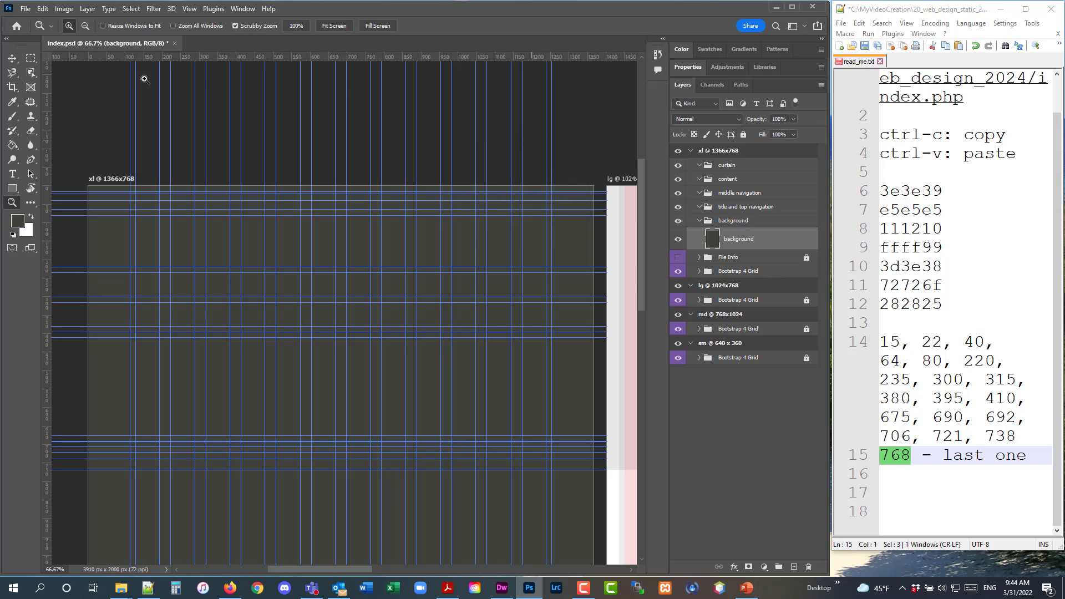
{"action": "left_click", "coordinate": [26, 8]}
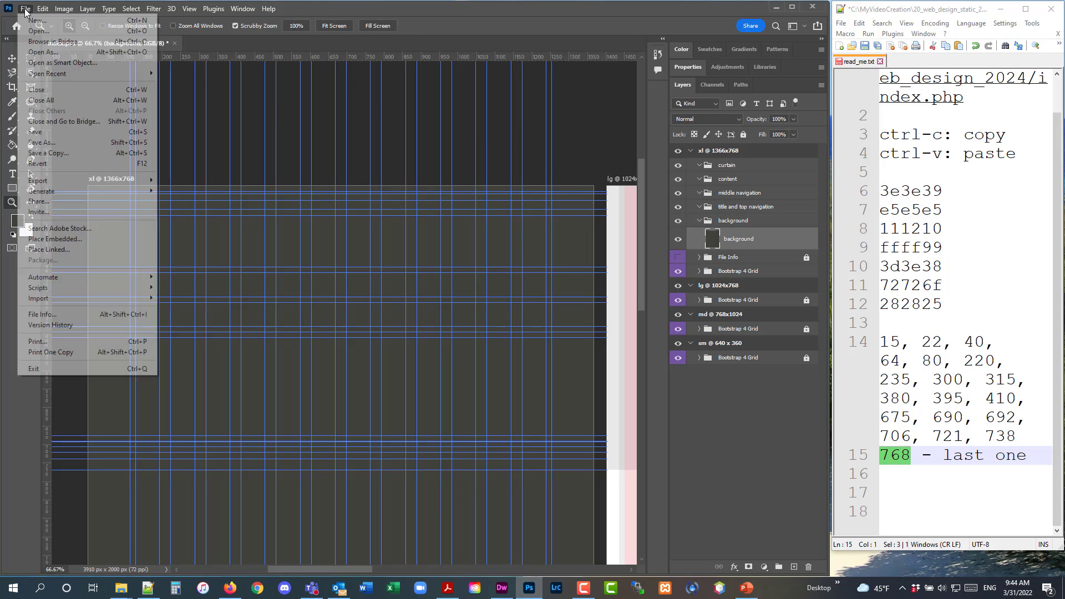
{"action": "left_click", "coordinate": [68, 132]}
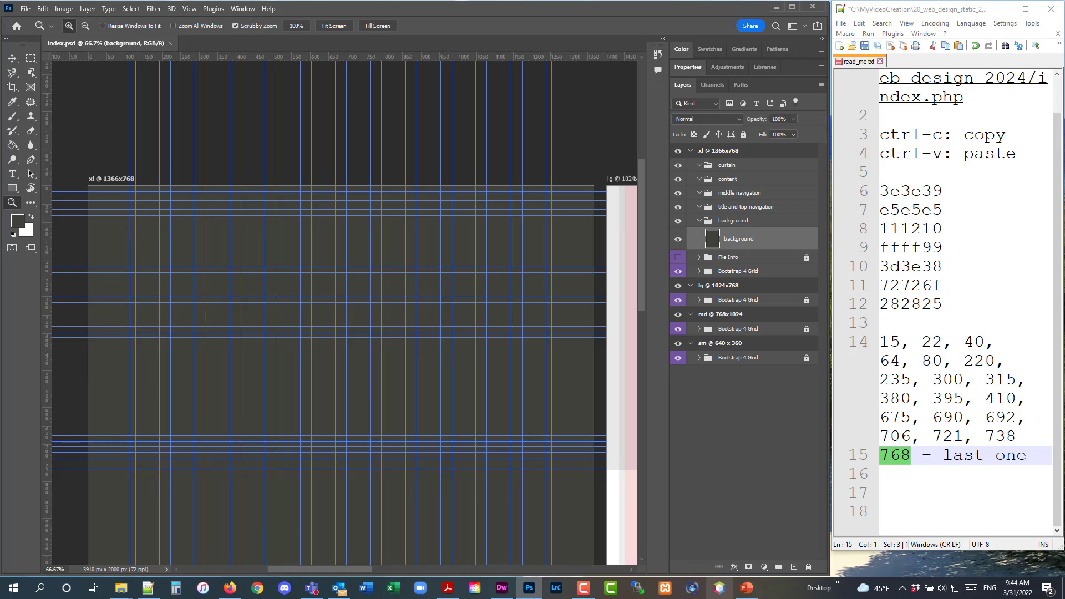
Switch to Adobe Acrobat to examine the layout and guide positions in church_design_sketch.pdf, and return to Photoshop.
{"action": "left_click", "coordinate": [447, 588]}
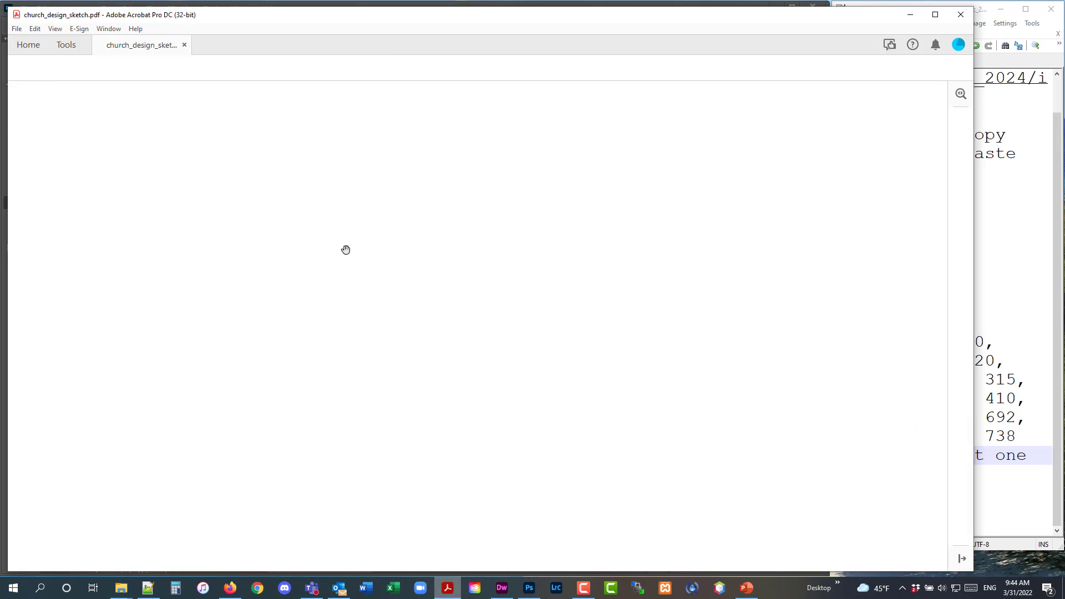
{"action": "scroll", "coordinate": [785, 316], "scroll_direction": "down", "scroll_amount": 2}
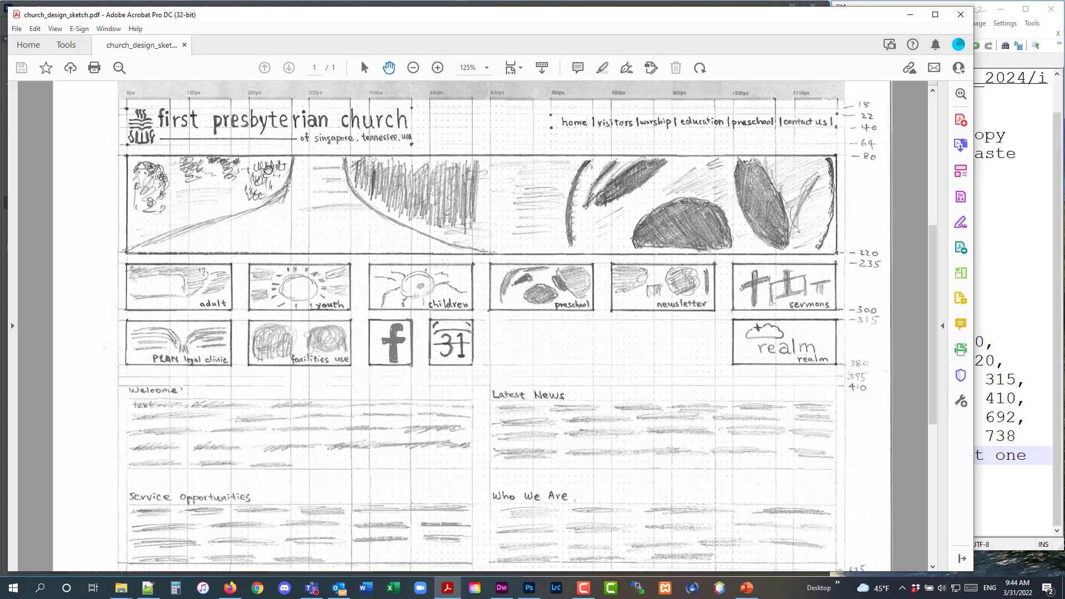
{"action": "left_click", "coordinate": [914, 21]}
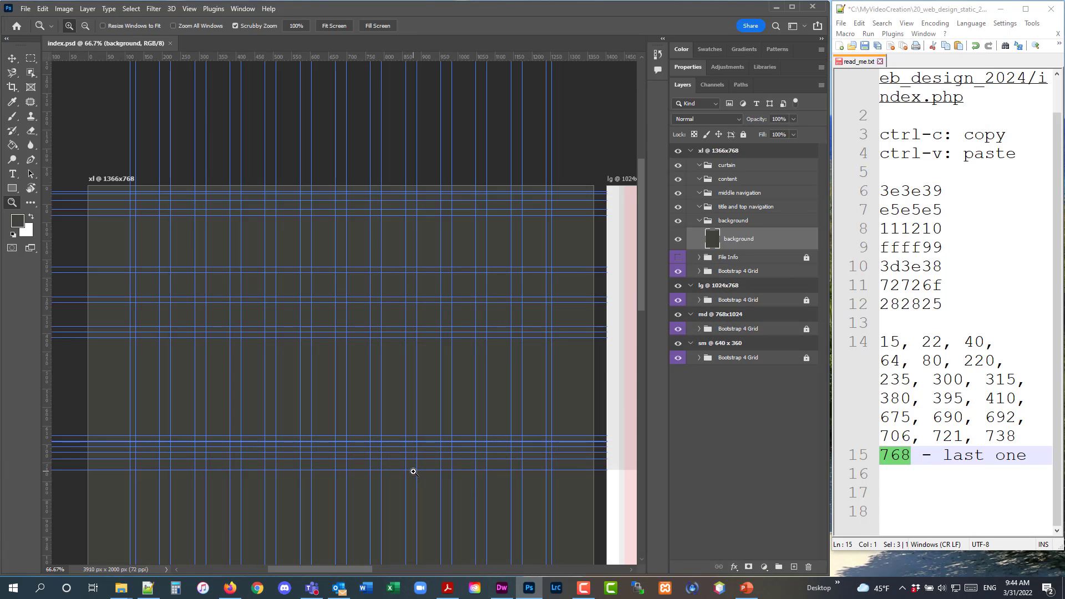